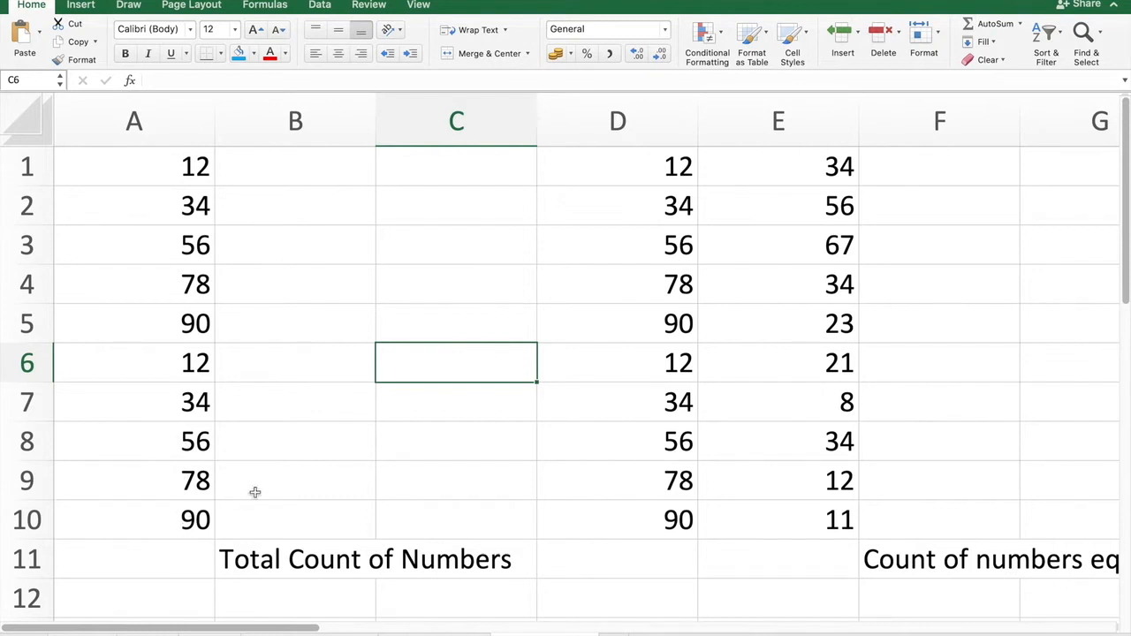
Enter a COUNT formula in A11 that counts the numbers in A1:A10.
{"action": "left_click", "coordinate": [510, 443]}
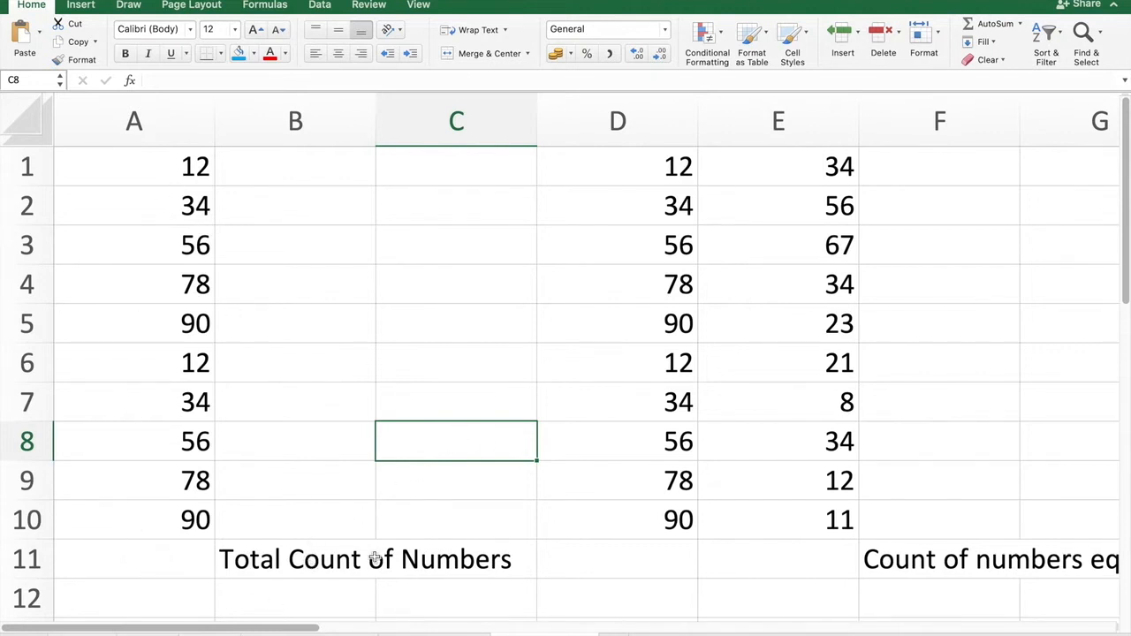
{"action": "left_click", "coordinate": [170, 562]}
{"action": "type", "text": "="}
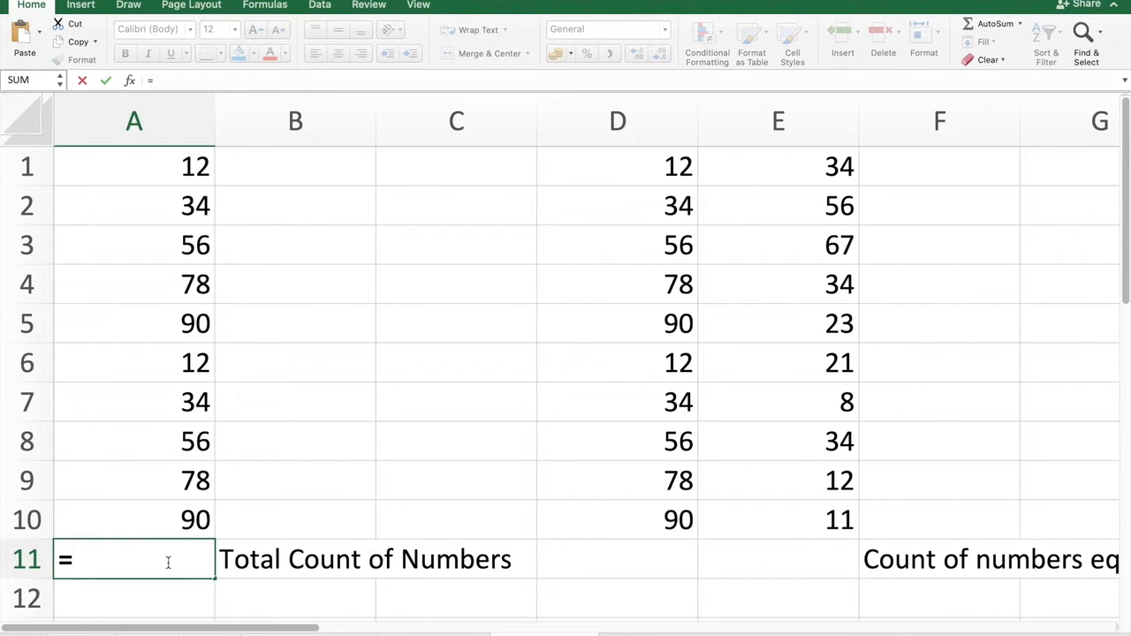
{"action": "type", "text": "count"}
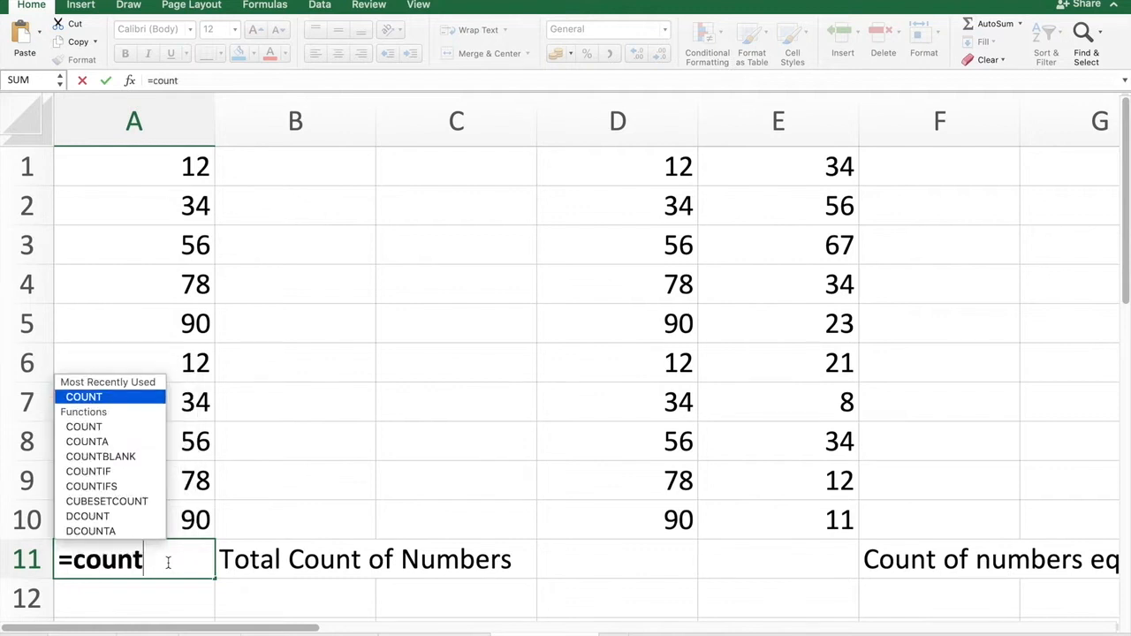
{"action": "double_click", "coordinate": [95, 398]}
{"action": "left_click", "coordinate": [94, 396]}
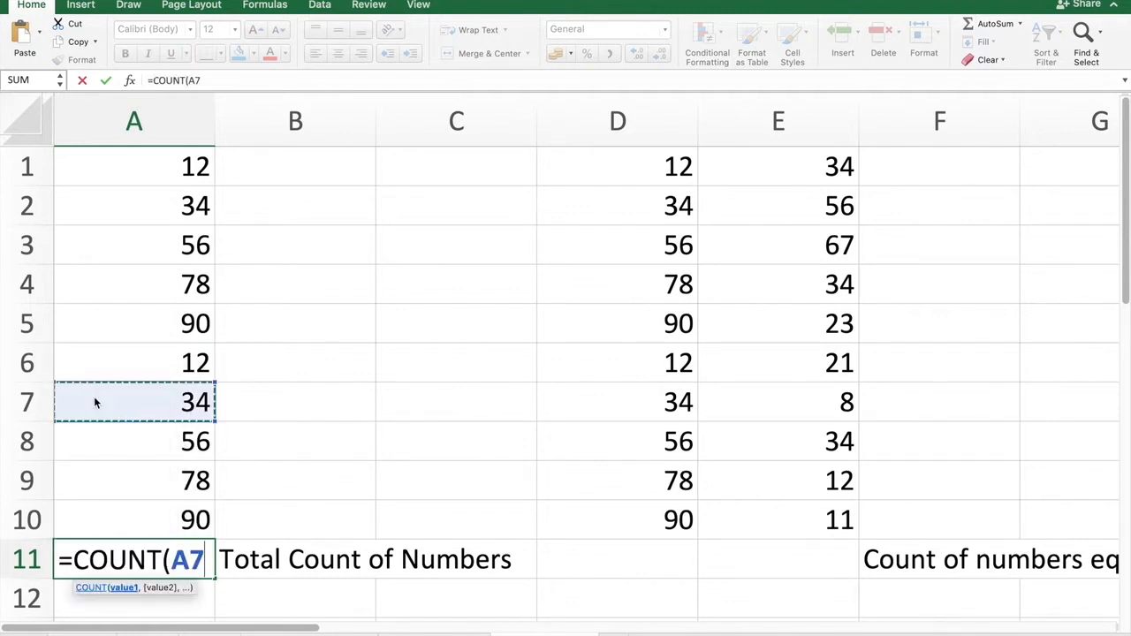
{"action": "left_click", "coordinate": [157, 186]}
{"action": "left_click_drag", "start_coordinate": [156, 187], "coordinate": [139, 517]}
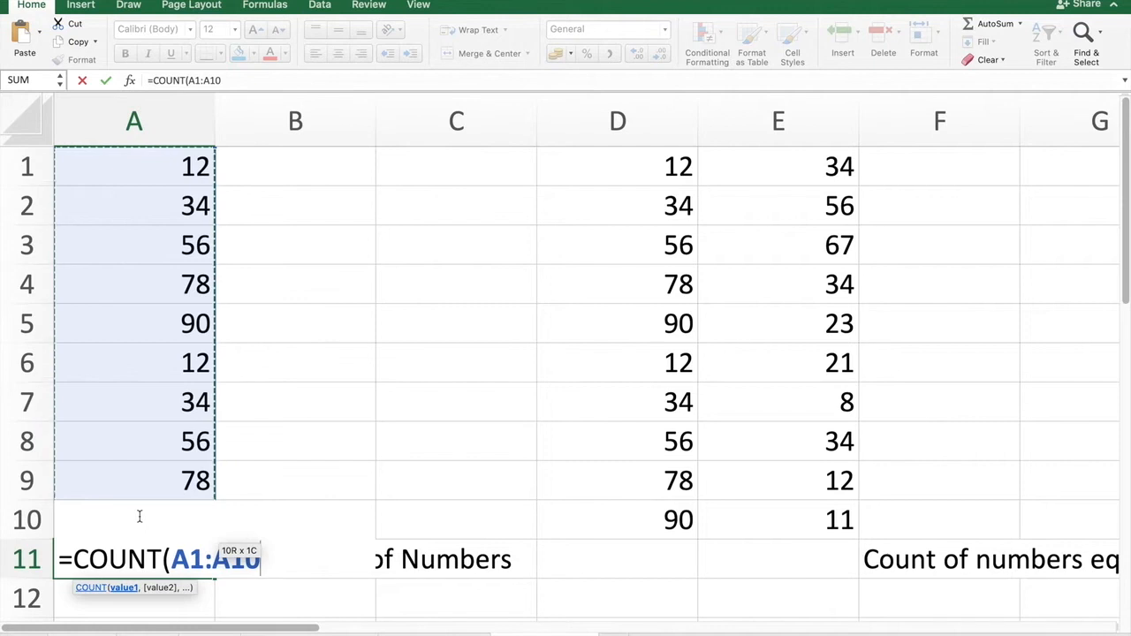
{"action": "type", "text": ")"}
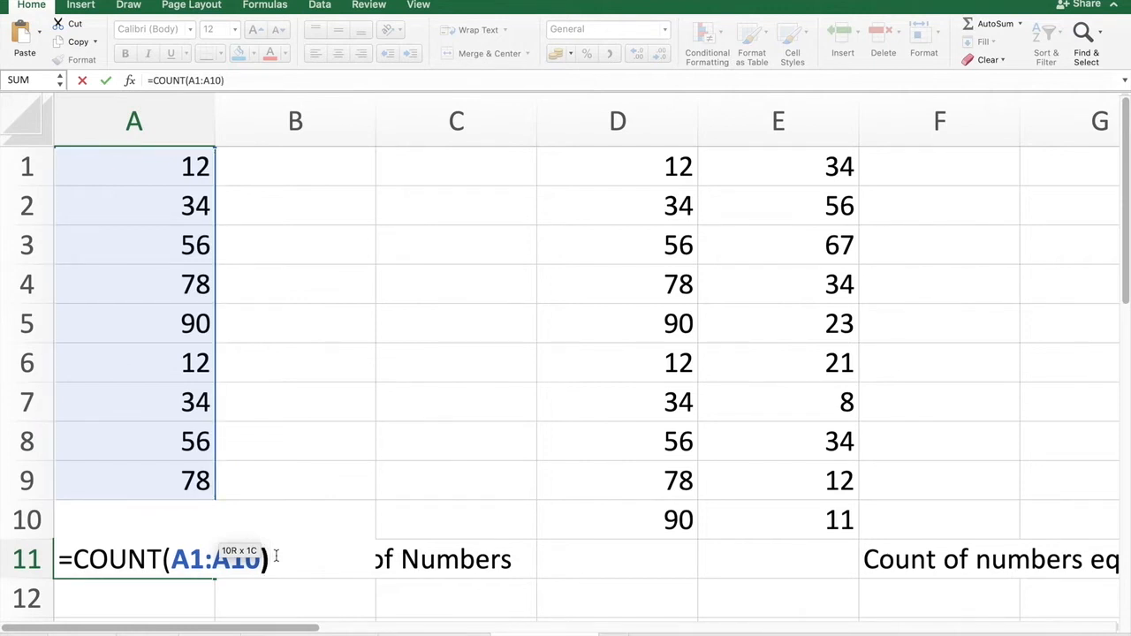
{"action": "key", "text": "Return"}
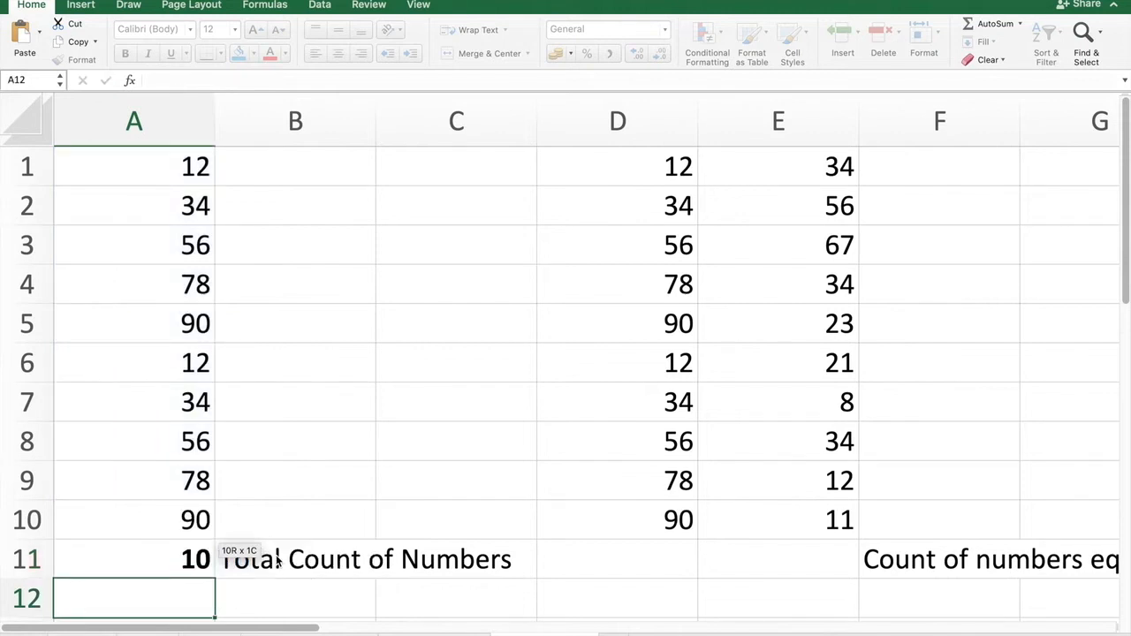
Inspect the COUNT formula in A11 and the range of numbers in column A it counts.
{"action": "left_click", "coordinate": [143, 551]}
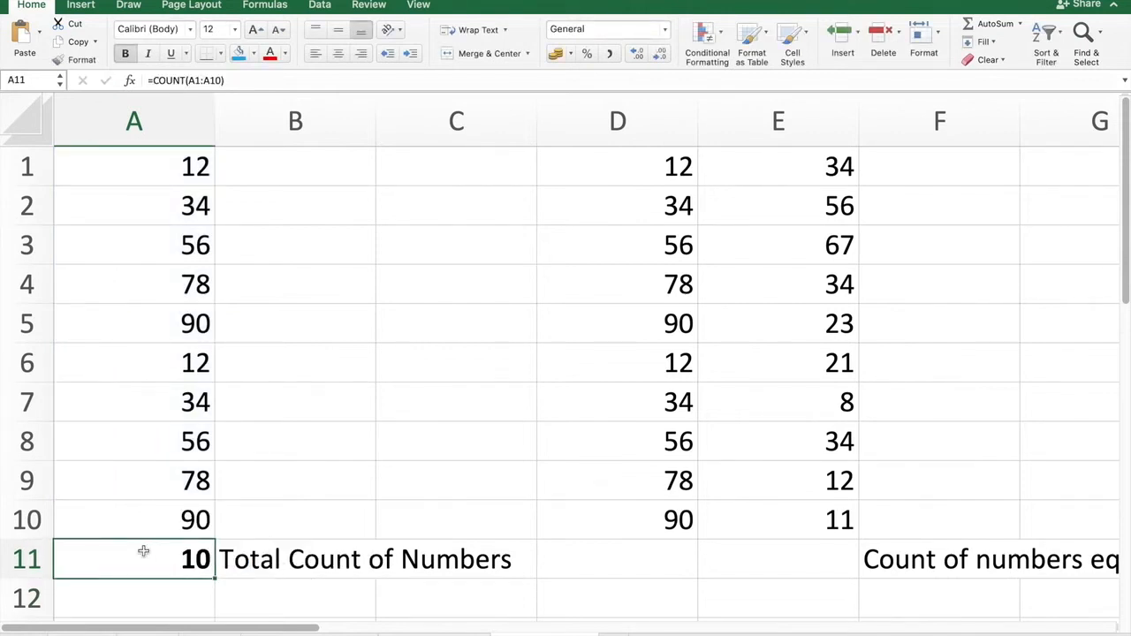
{"action": "left_click", "coordinate": [343, 559]}
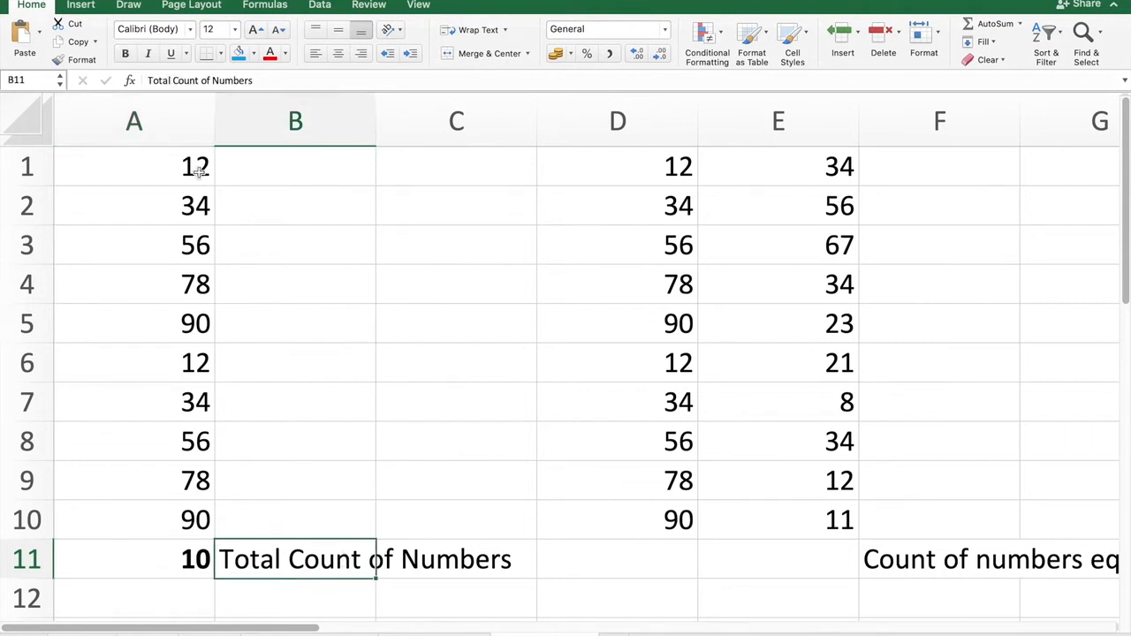
{"action": "left_click_drag", "start_coordinate": [189, 165], "coordinate": [175, 501]}
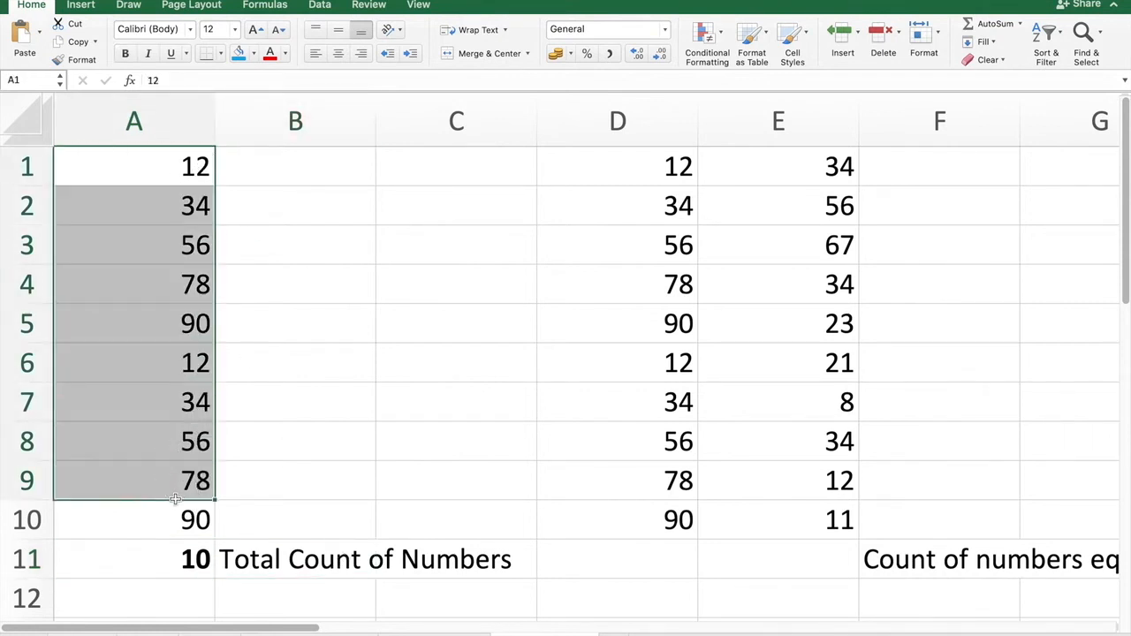
{"action": "left_click", "coordinate": [350, 347]}
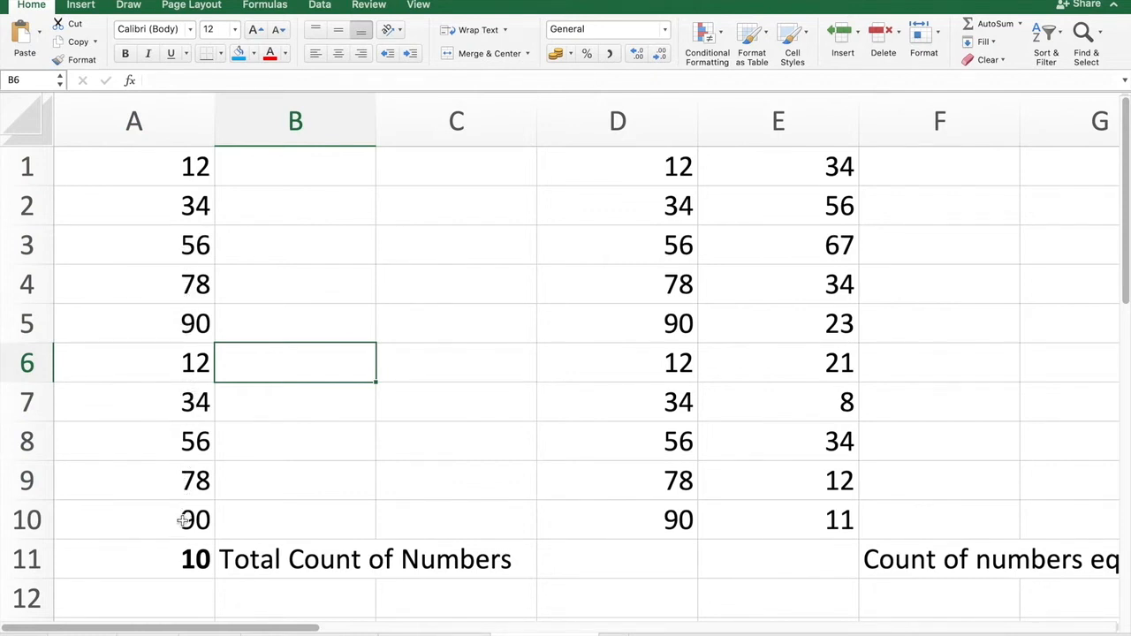
{"action": "left_click", "coordinate": [355, 476]}
Scroll across the sheet to examine the 'Count of numbers equal and above 40' task and its data in columns D and E.
{"action": "scroll", "coordinate": [354, 477], "scroll_direction": "right", "scroll_amount": 3}
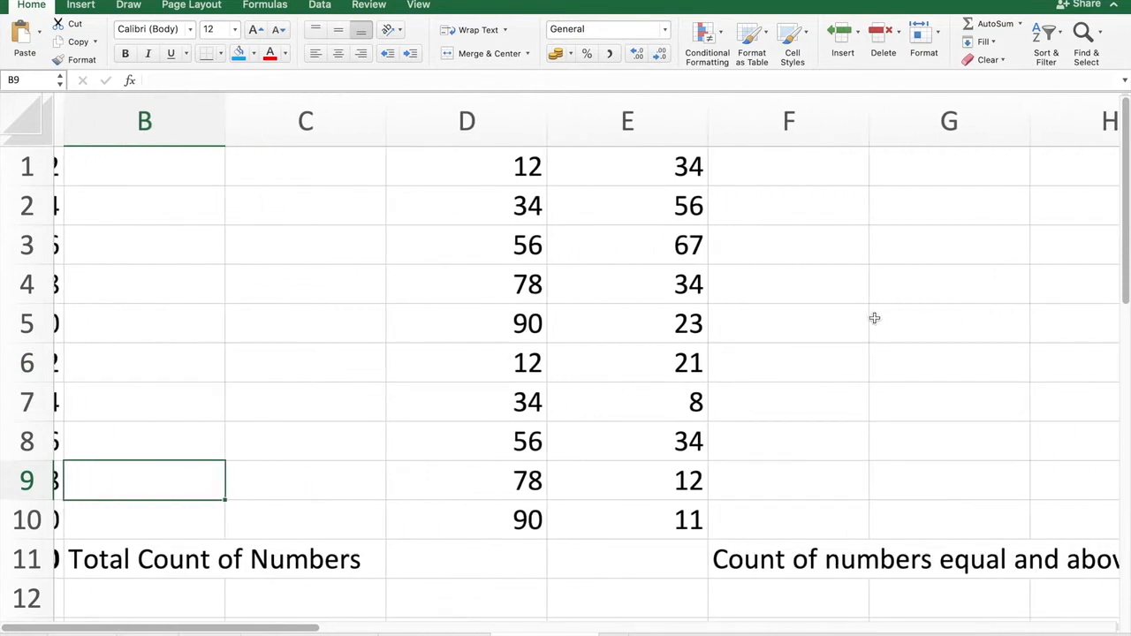
{"action": "scroll", "coordinate": [874, 318], "scroll_direction": "right", "scroll_amount": 5}
{"action": "scroll", "coordinate": [874, 318], "scroll_direction": "right", "scroll_amount": 2}
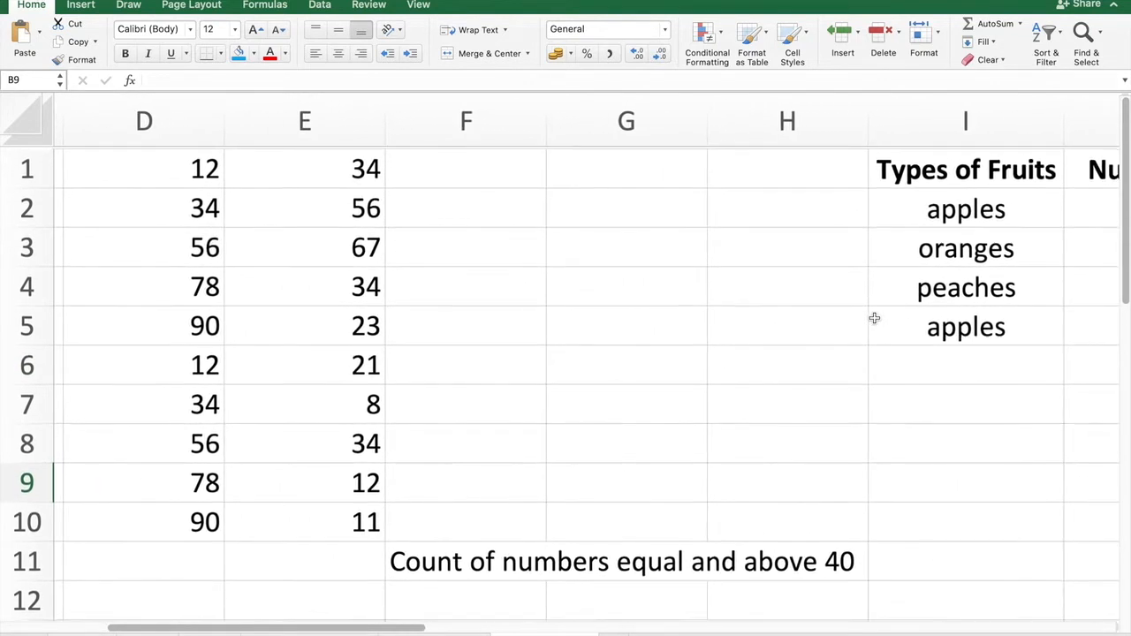
{"action": "left_click", "coordinate": [477, 561]}
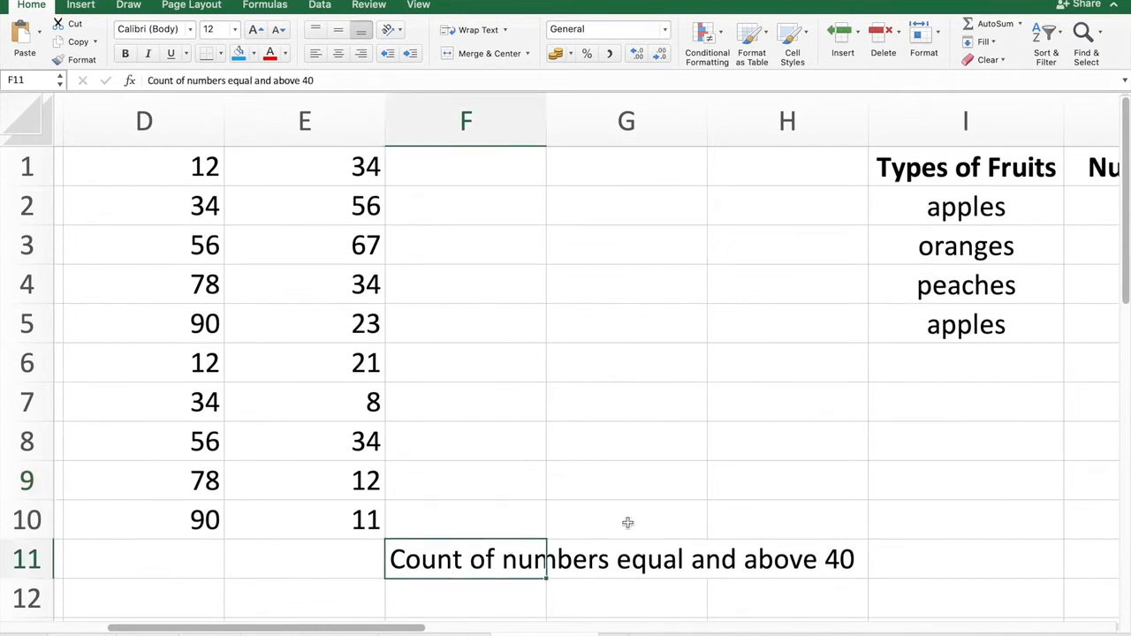
{"action": "scroll", "coordinate": [694, 479], "scroll_direction": "left", "scroll_amount": 1}
{"action": "scroll", "coordinate": [694, 479], "scroll_direction": "left", "scroll_amount": 1}
{"action": "scroll", "coordinate": [693, 479], "scroll_direction": "right", "scroll_amount": 1}
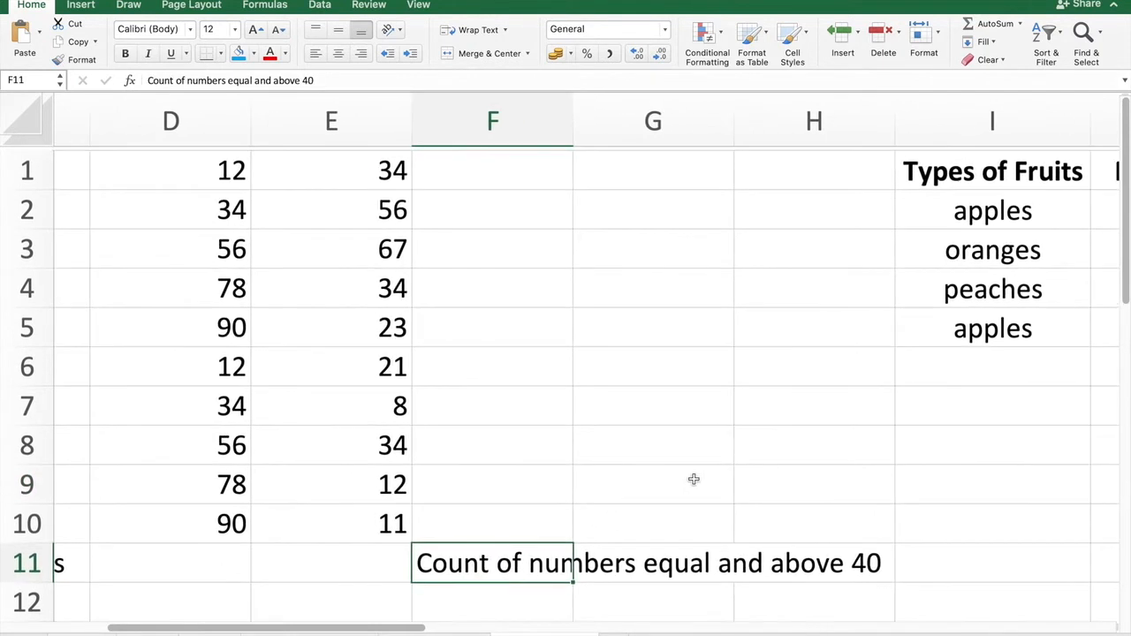
{"action": "scroll", "coordinate": [694, 479], "scroll_direction": "down", "scroll_amount": 1}
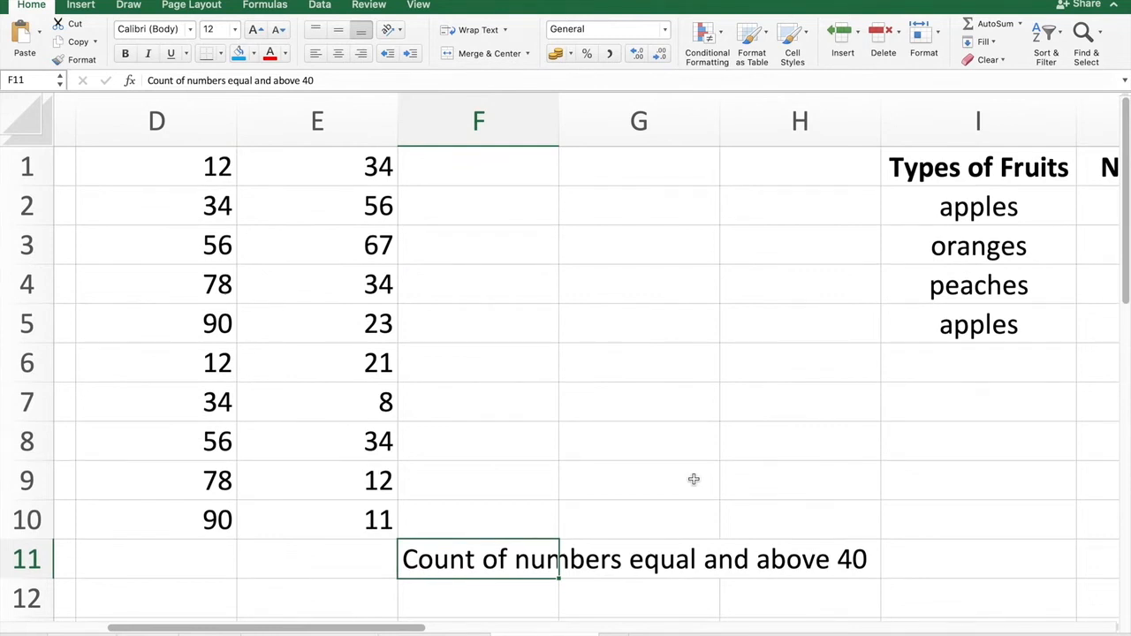
{"action": "scroll", "coordinate": [575, 292], "scroll_direction": "left", "scroll_amount": 5}
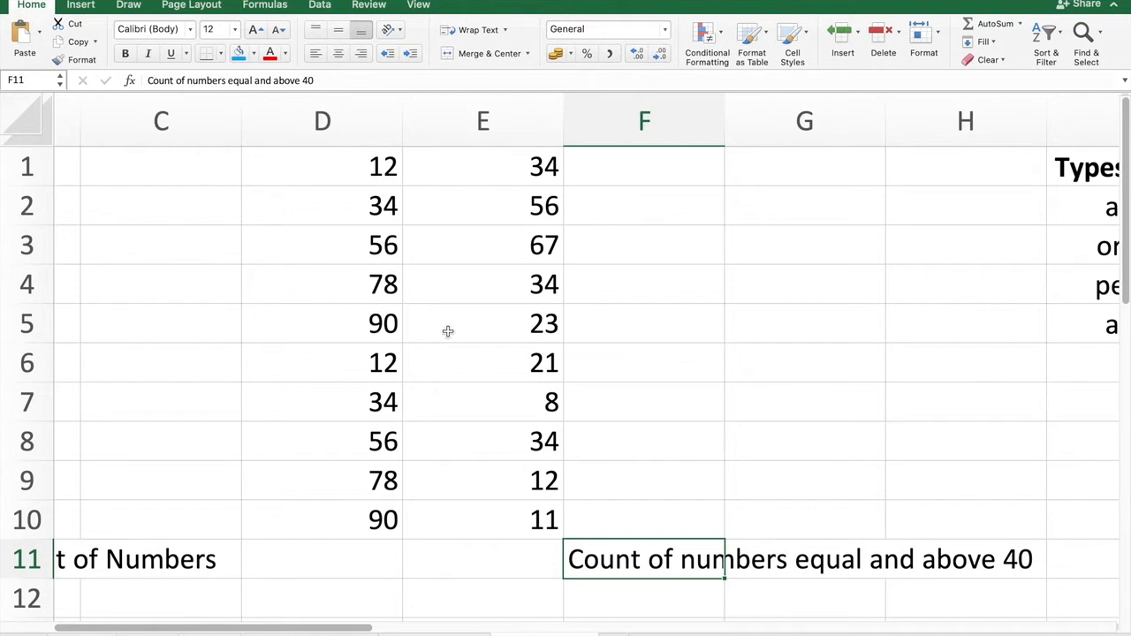
Highlight cells D3 to D5 with a blue fill colour.
{"action": "left_click", "coordinate": [616, 345]}
{"action": "left_click", "coordinate": [480, 262]}
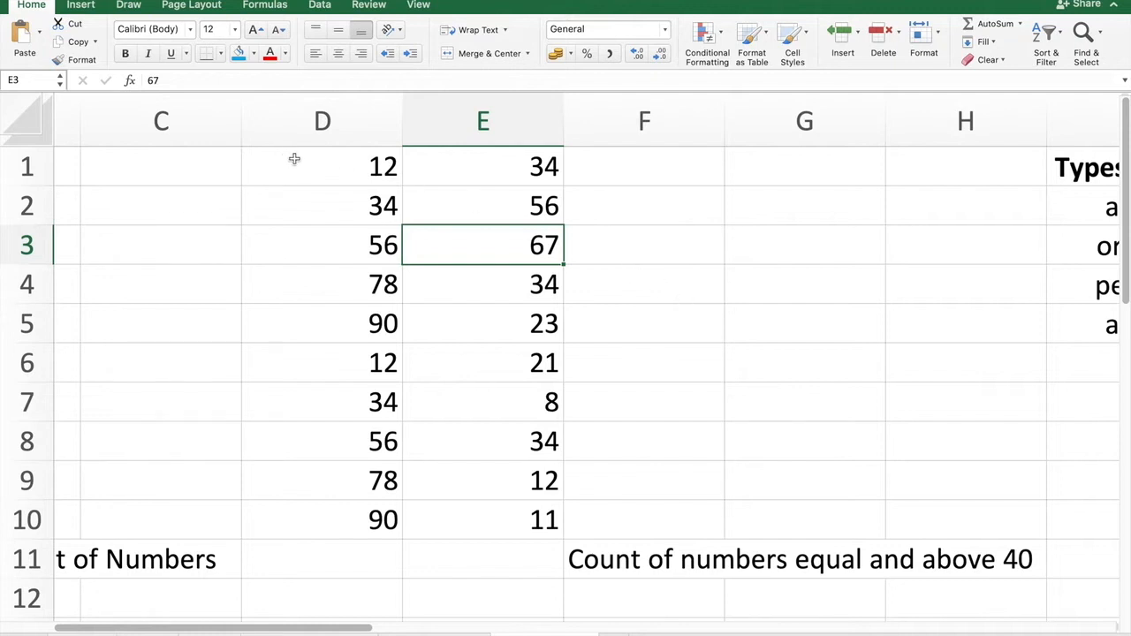
{"action": "left_click", "coordinate": [360, 175]}
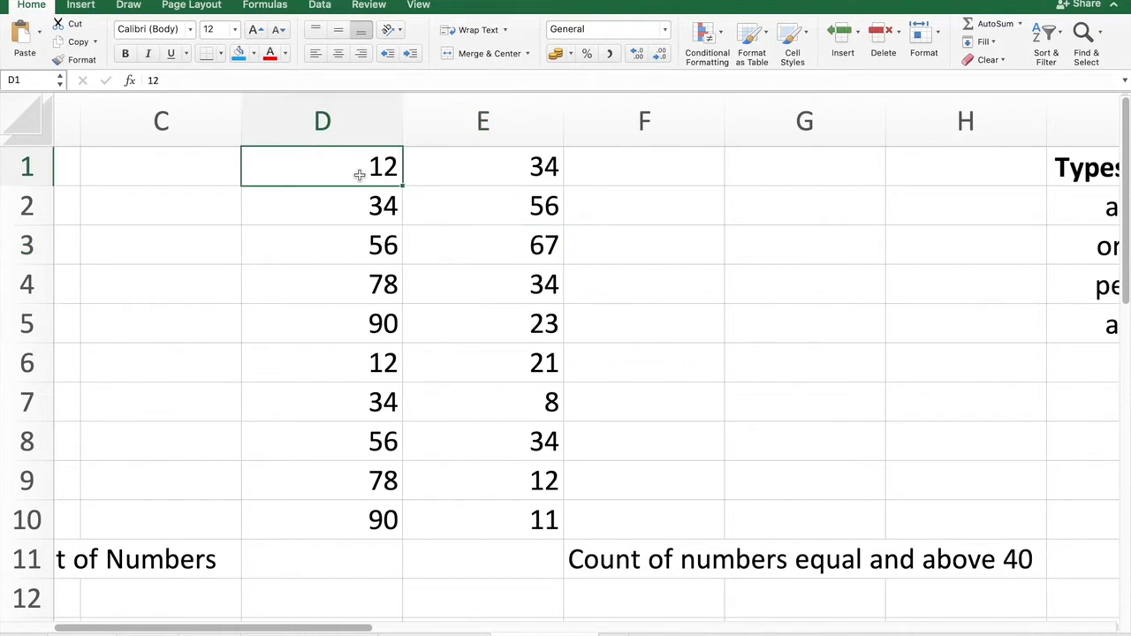
{"action": "left_click", "coordinate": [361, 201]}
{"action": "left_click", "coordinate": [361, 250]}
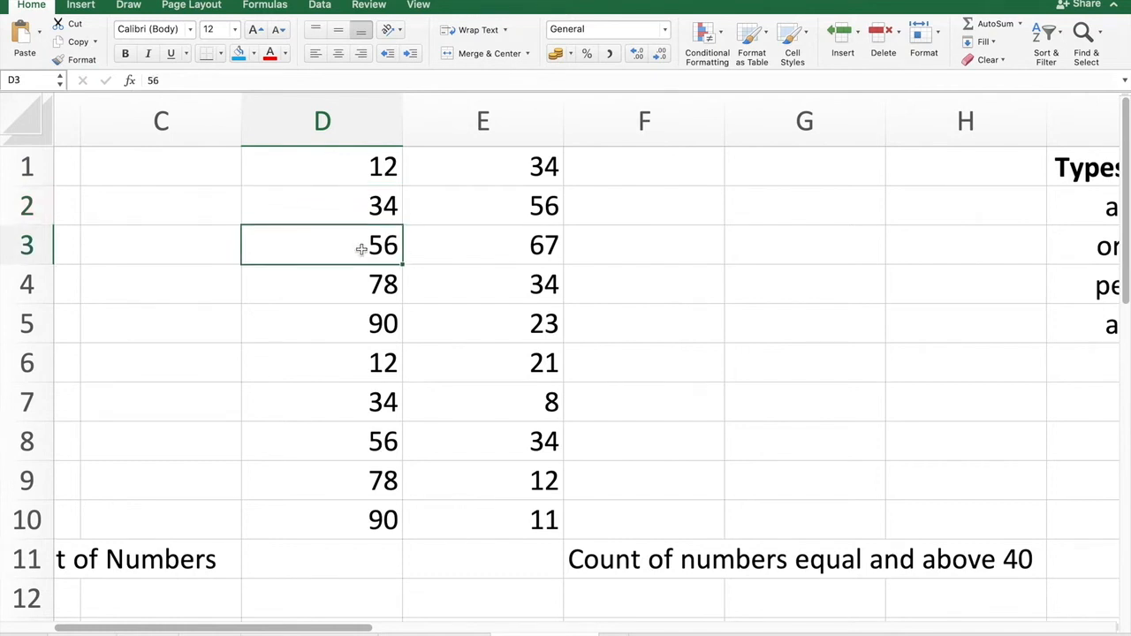
{"action": "key", "text": "shift+Down"}
{"action": "key", "text": "shift+Down"}
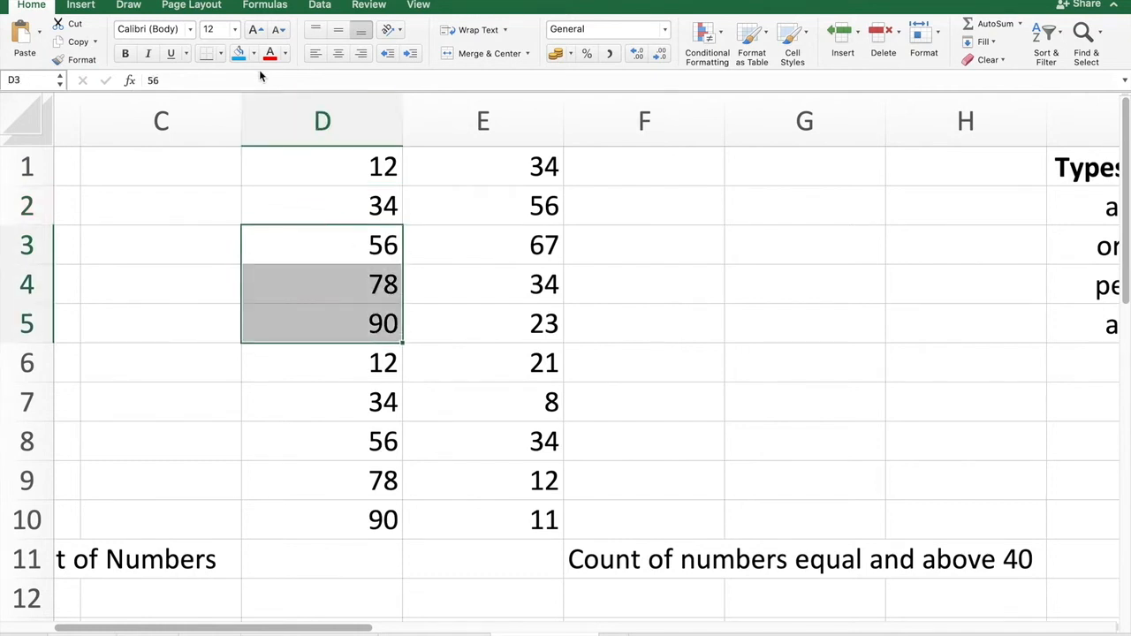
{"action": "left_click", "coordinate": [238, 55]}
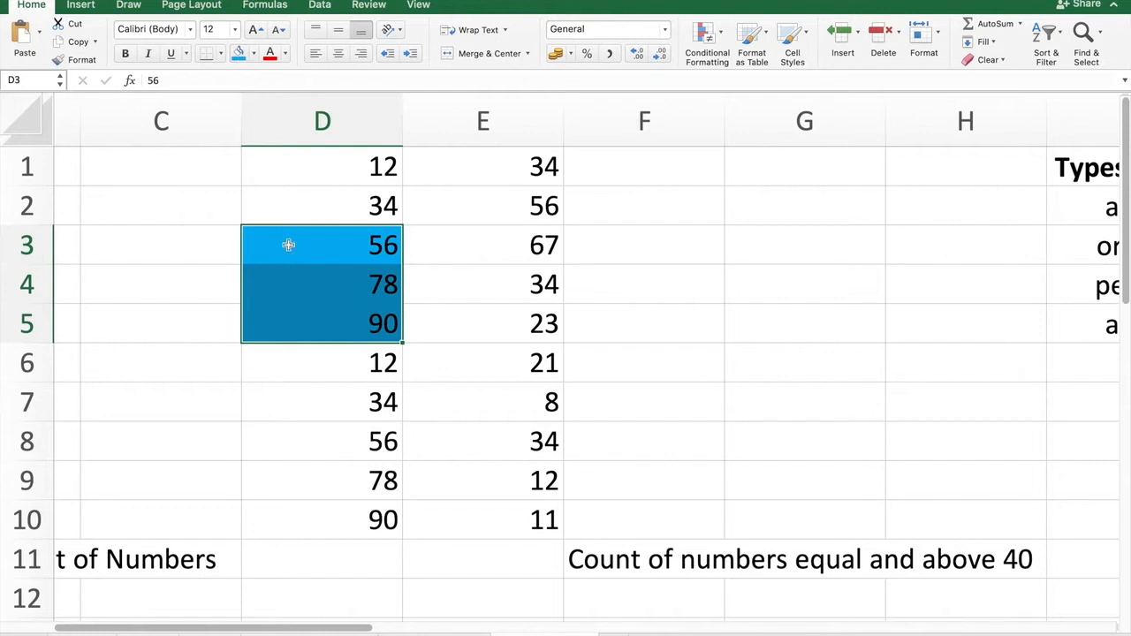
Highlight cells D8 to D10 with the same blue fill colour.
{"action": "left_click", "coordinate": [373, 442]}
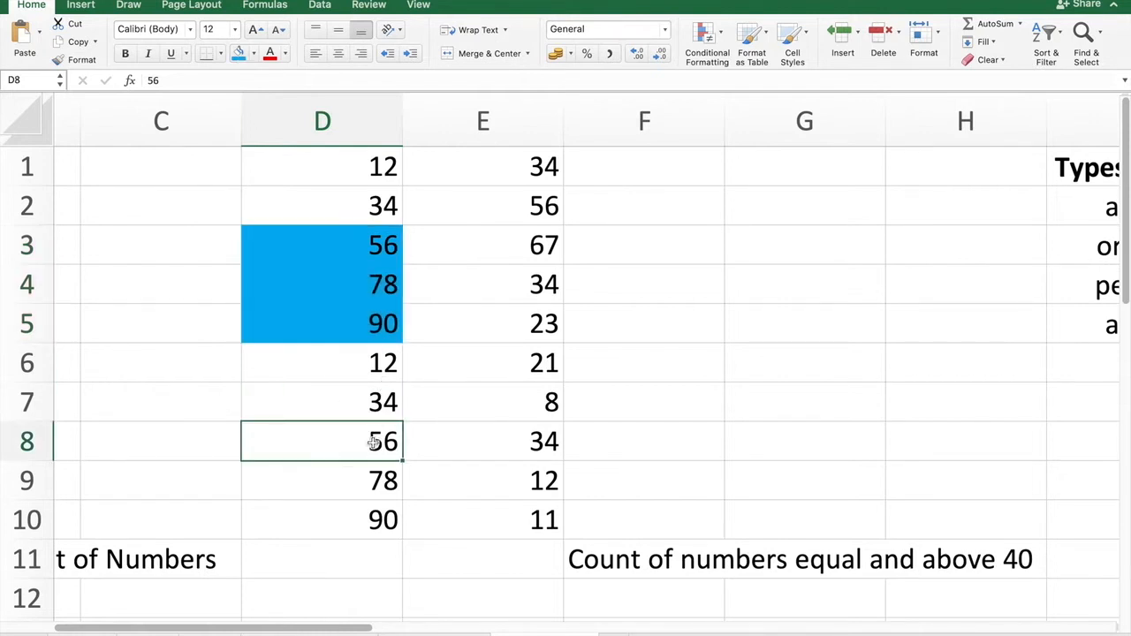
{"action": "key", "text": "shift+Down"}
{"action": "key", "text": "shift+Down"}
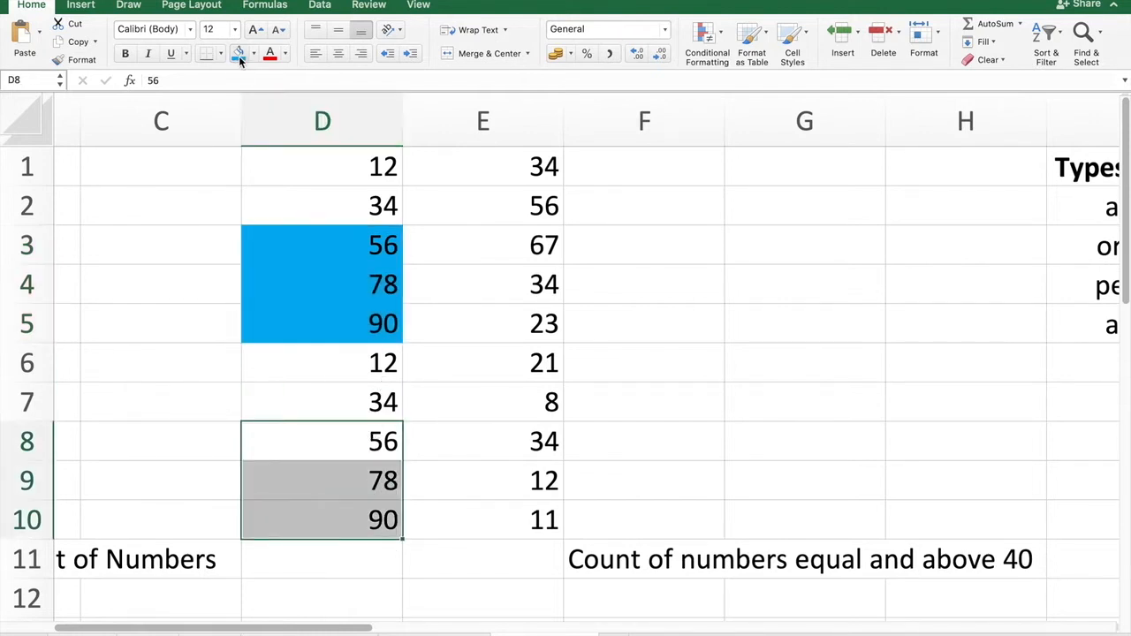
{"action": "left_click", "coordinate": [239, 56]}
Highlight cells E2 and E3 with the blue fill colour.
{"action": "left_click", "coordinate": [528, 205]}
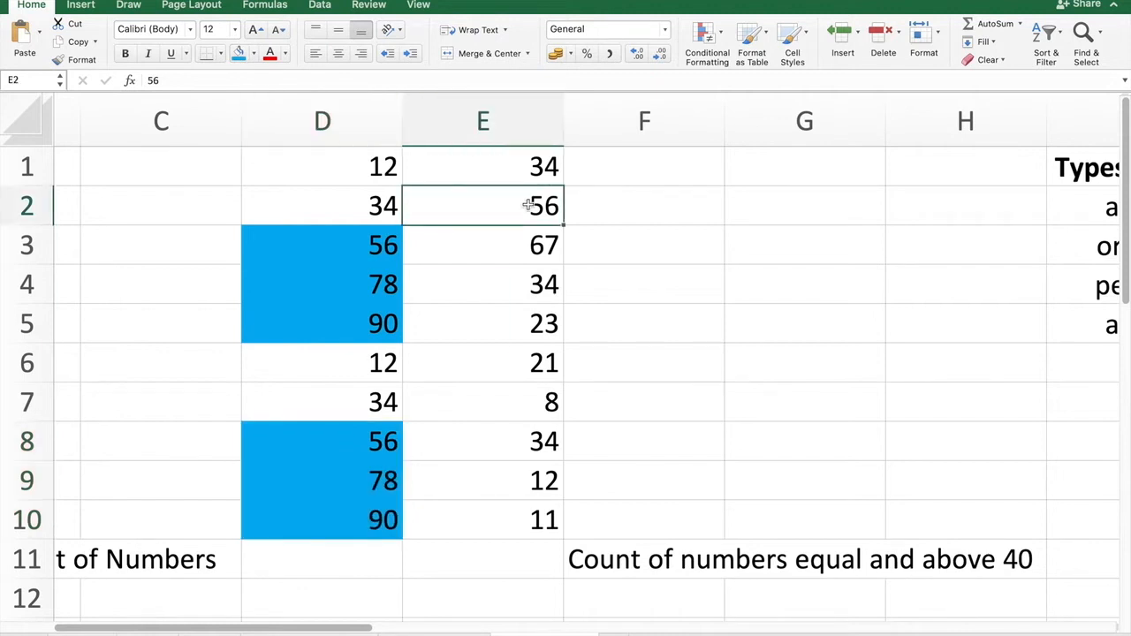
{"action": "key", "text": "shift+Down"}
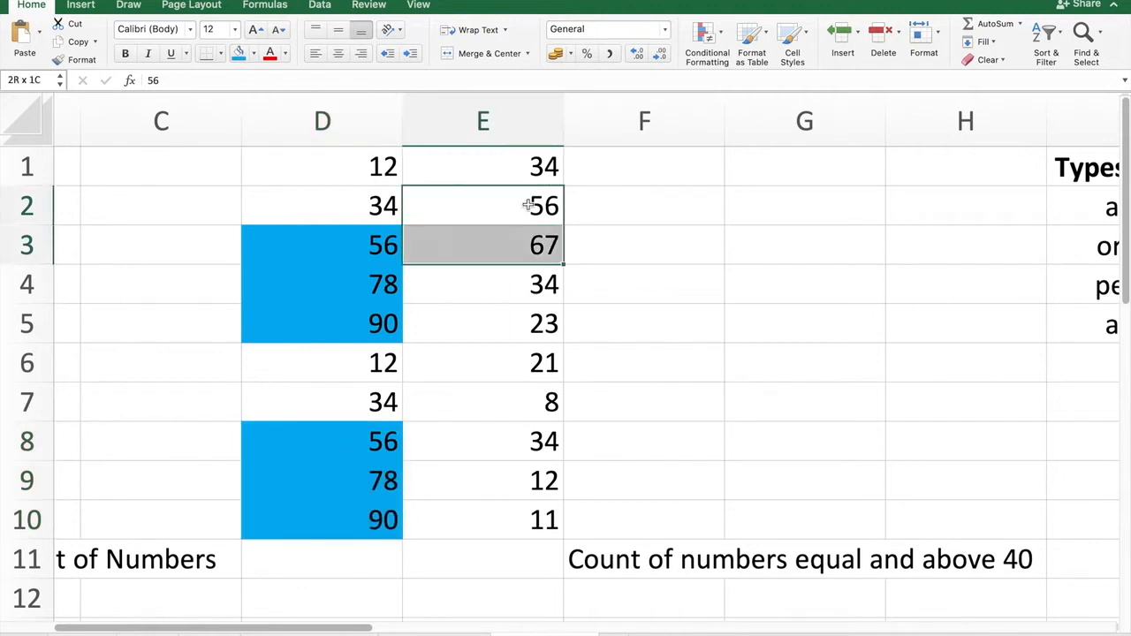
{"action": "left_click", "coordinate": [237, 54]}
Go through the highlighted cells in columns D and E to count the values of 40 or more.
{"action": "left_click", "coordinate": [536, 284]}
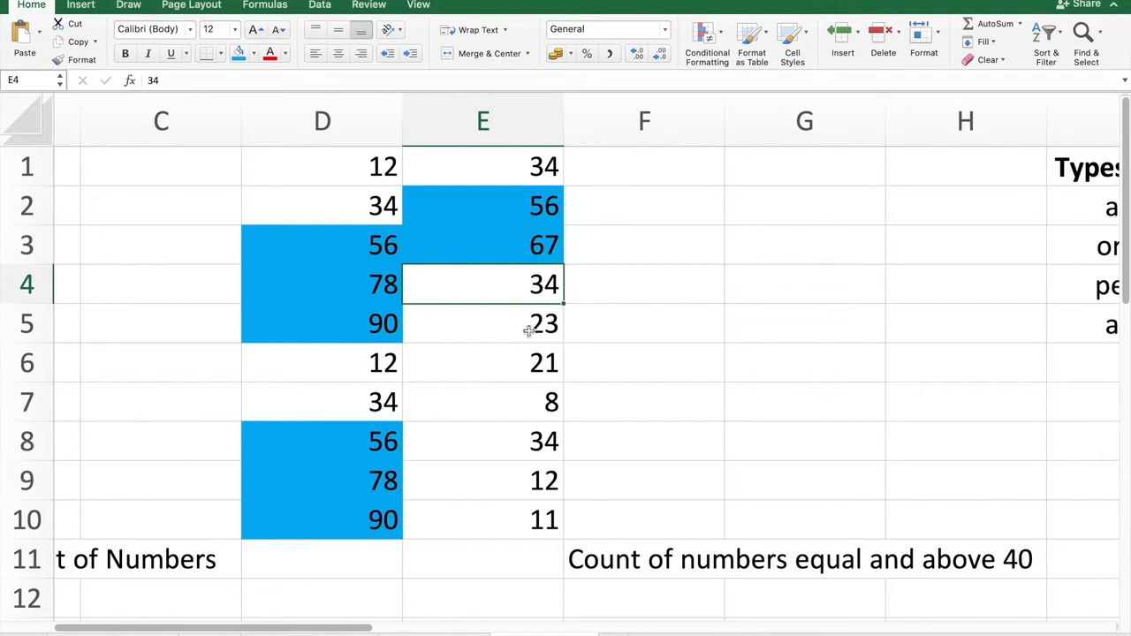
{"action": "left_click", "coordinate": [669, 467]}
{"action": "left_click", "coordinate": [352, 244]}
{"action": "left_click", "coordinate": [344, 287]}
{"action": "left_click", "coordinate": [336, 333]}
{"action": "left_click", "coordinate": [339, 439]}
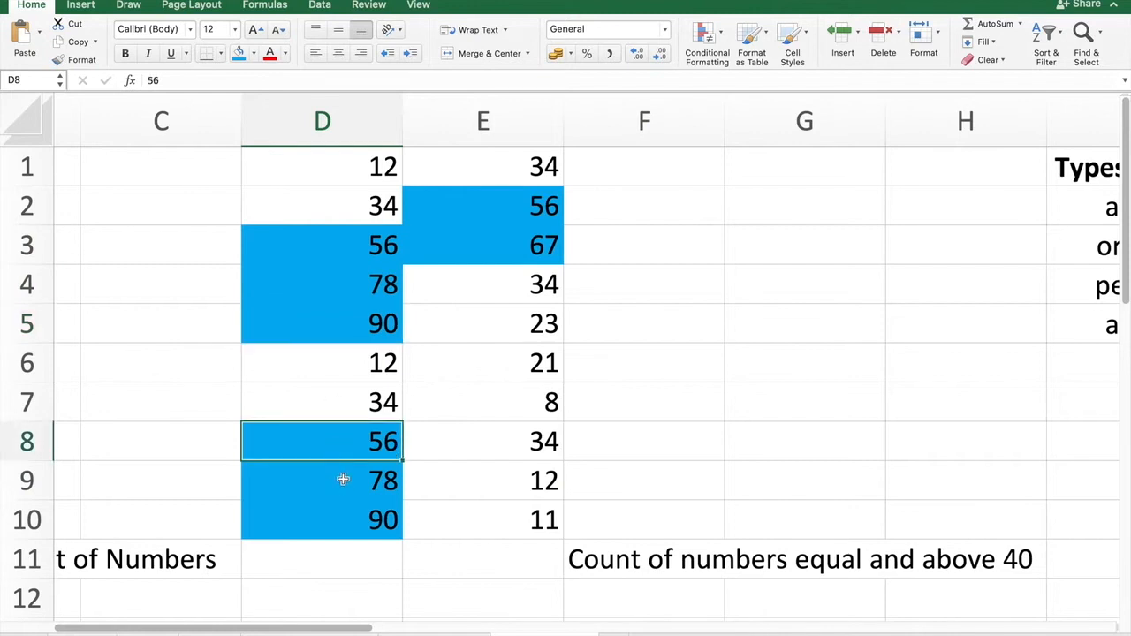
{"action": "left_click", "coordinate": [343, 480]}
{"action": "left_click", "coordinate": [353, 520]}
{"action": "left_click", "coordinate": [518, 210]}
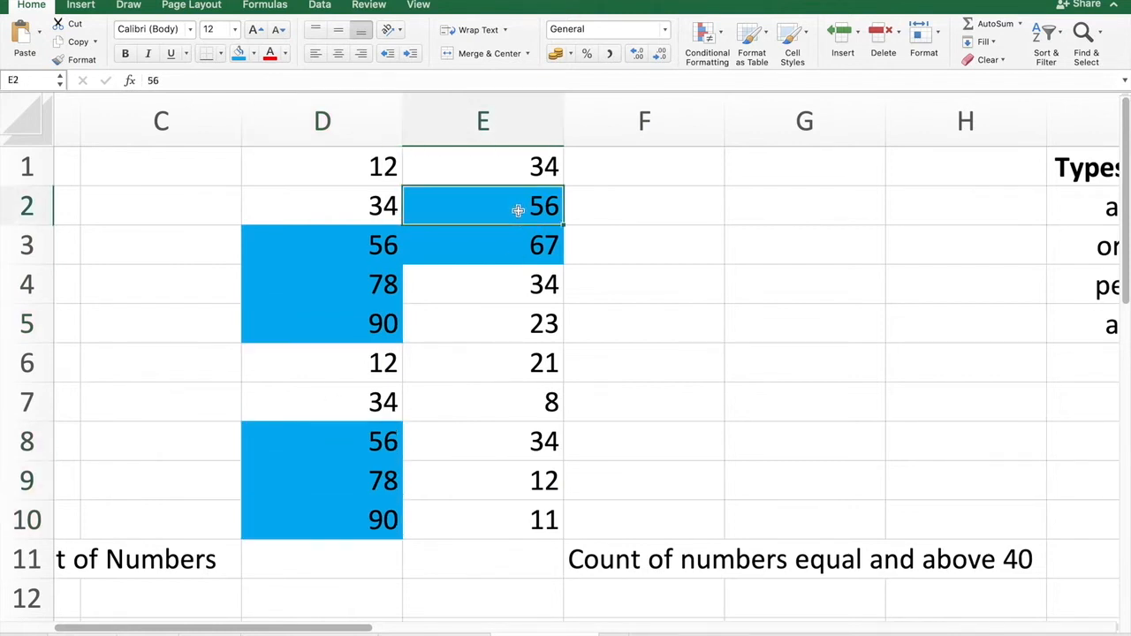
{"action": "left_click", "coordinate": [521, 245]}
Enter 8 in cell F6 and make it bold.
{"action": "left_click", "coordinate": [747, 368]}
{"action": "left_click", "coordinate": [666, 368]}
{"action": "type", "text": "8"}
{"action": "key", "text": "Return"}
{"action": "left_click", "coordinate": [667, 373]}
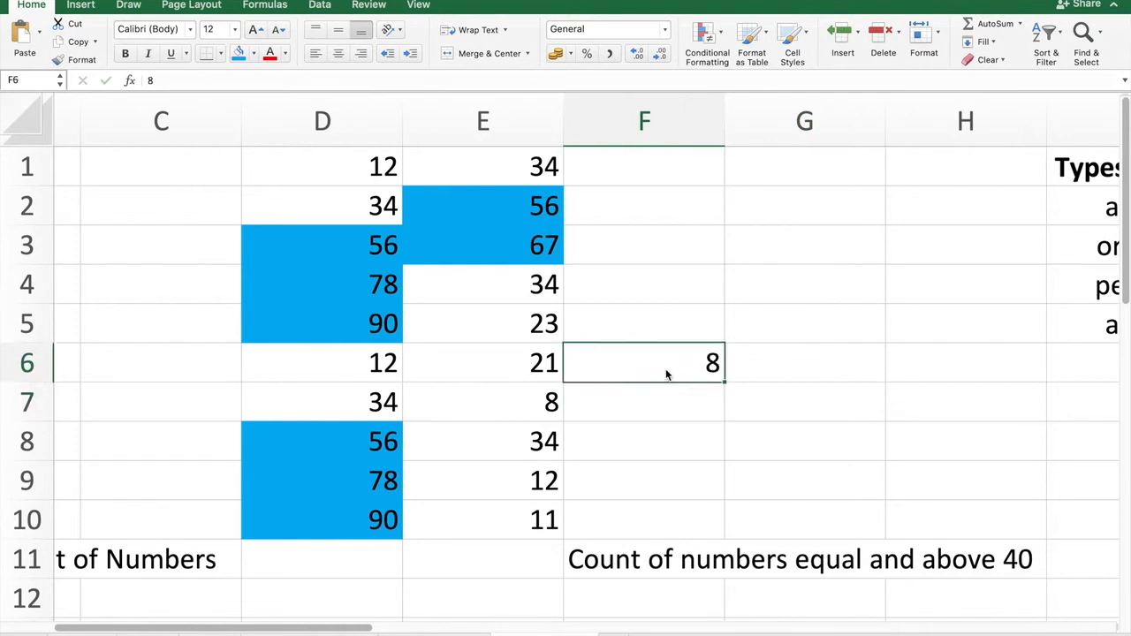
{"action": "key", "text": "super+b"}
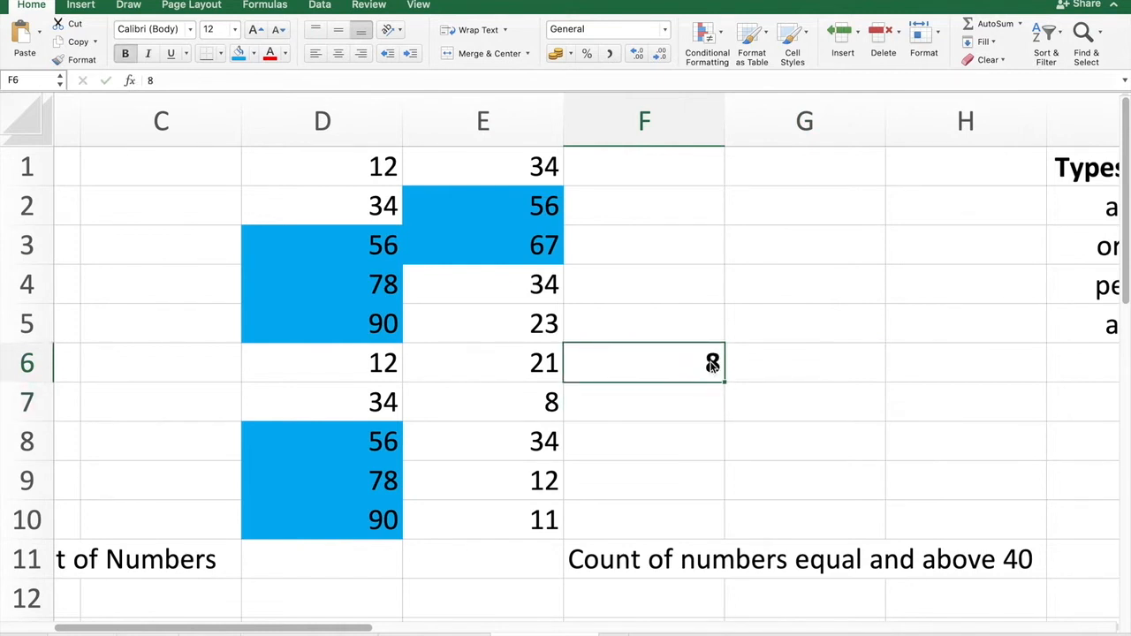
In cell E11, enter the formula =COUNTIF(D1:E10,">=40") to count values of 40 or more.
{"action": "left_click", "coordinate": [790, 406]}
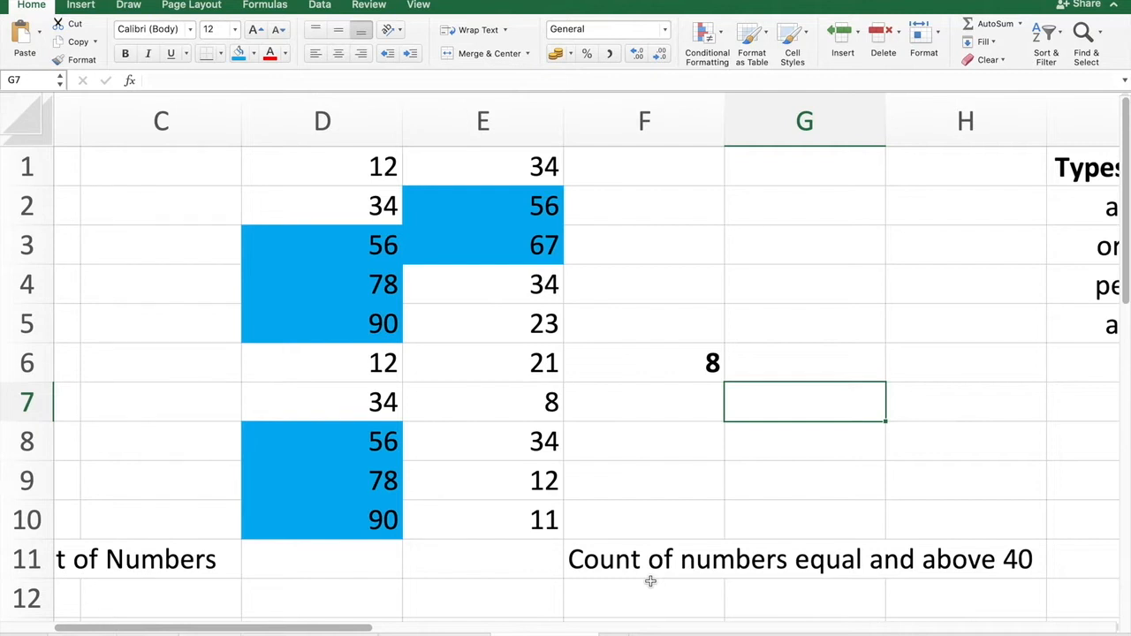
{"action": "left_click", "coordinate": [516, 559]}
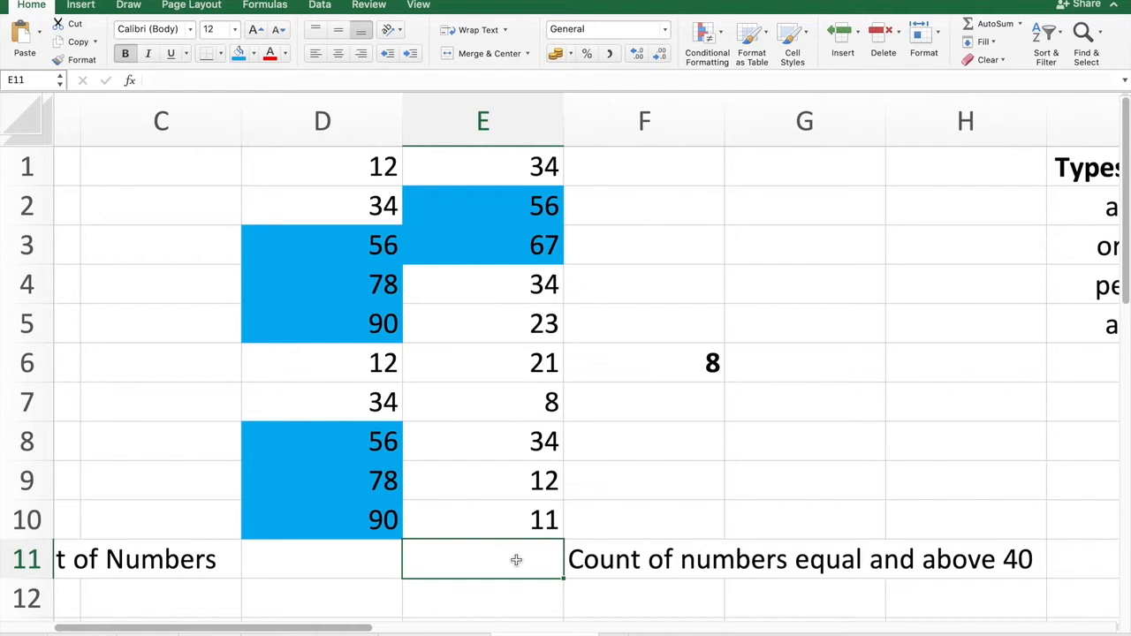
{"action": "type", "text": "="}
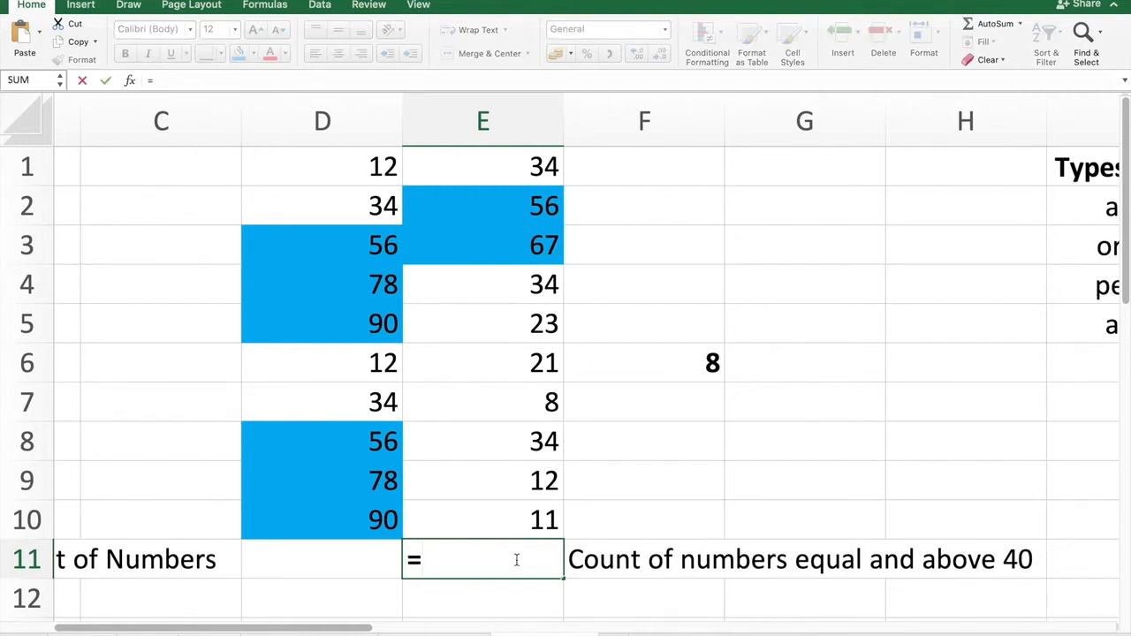
{"action": "type", "text": "count"}
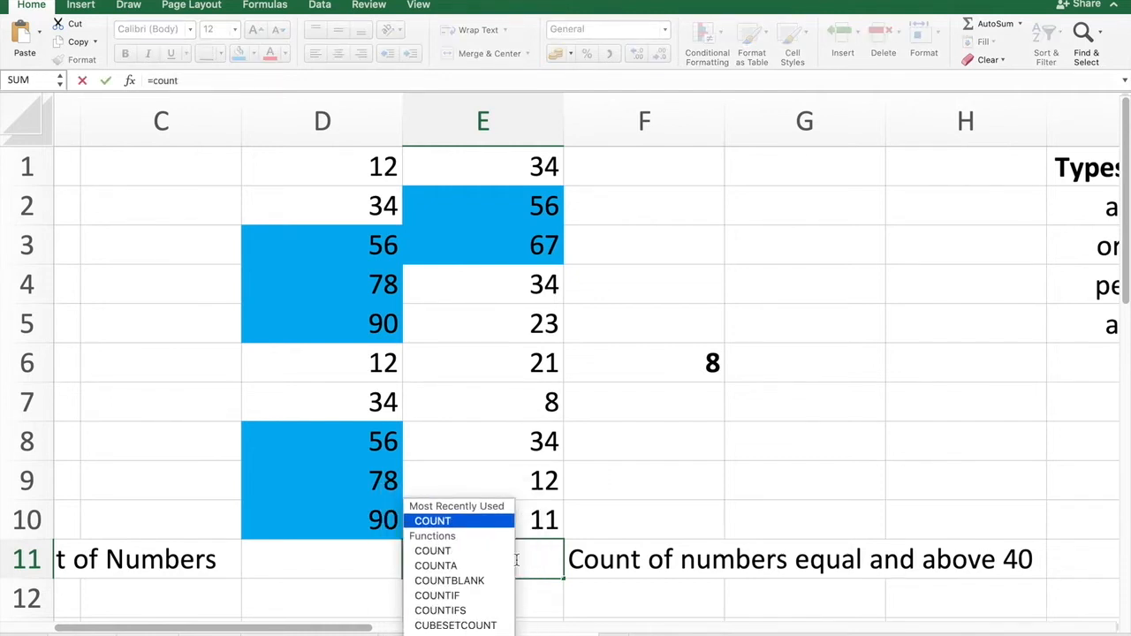
{"action": "double_click", "coordinate": [453, 597]}
{"action": "left_click", "coordinate": [453, 601]}
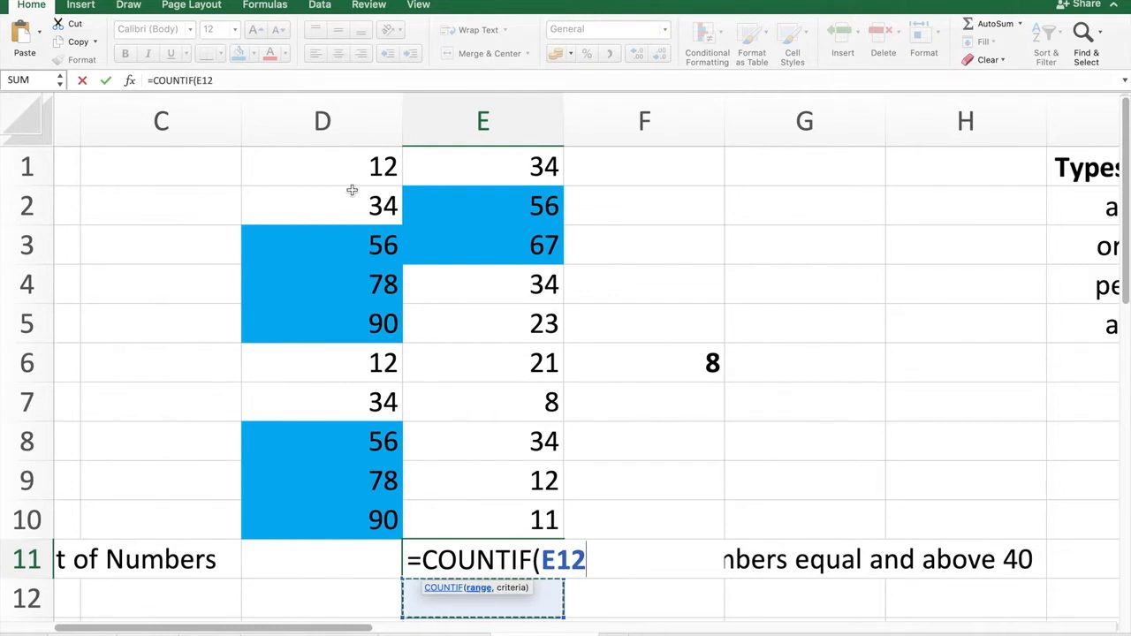
{"action": "left_click_drag", "start_coordinate": [334, 168], "coordinate": [491, 517]}
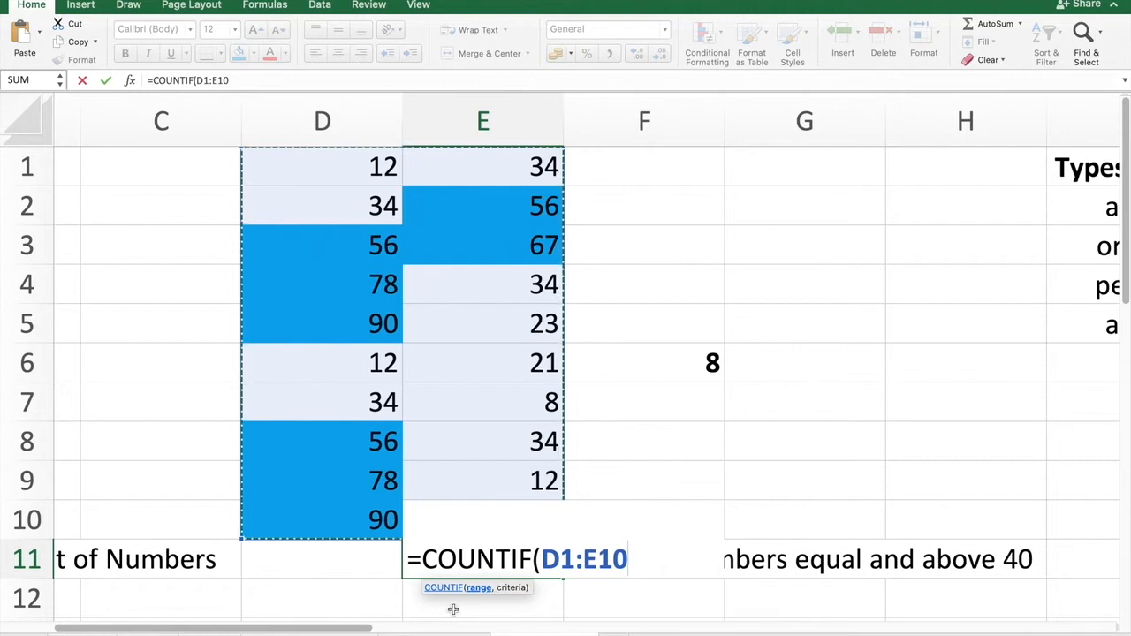
{"action": "type", "text": ","}
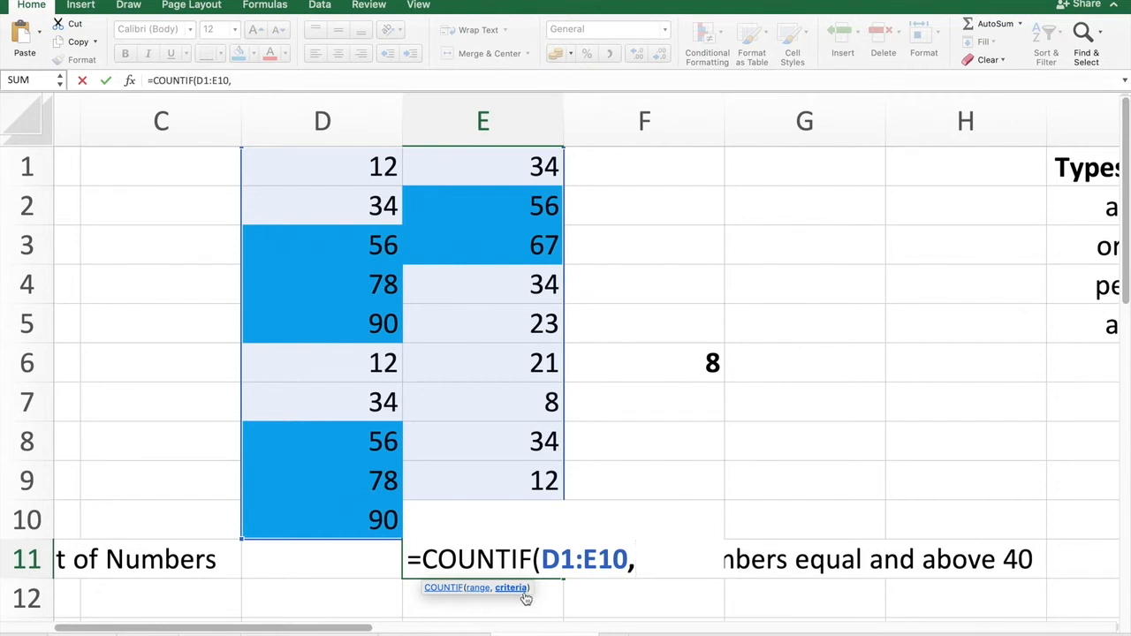
{"action": "key", "text": "BackSpace"}
{"action": "type", "text": ","}
{"action": "type", "text": "\""}
{"action": "type", "text": ">=40"}
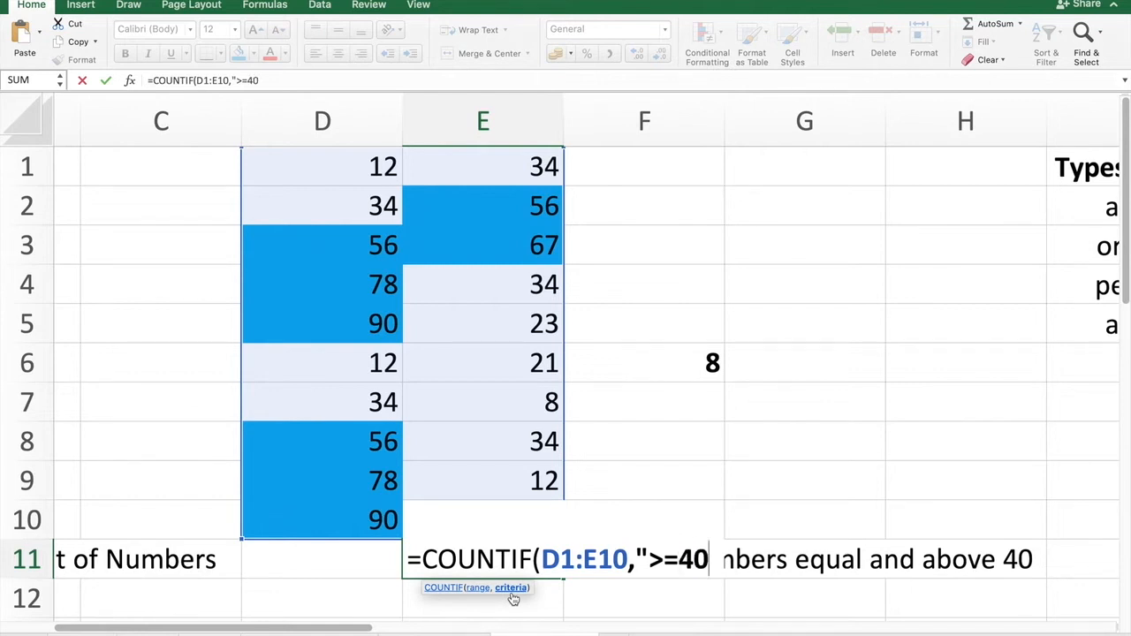
{"action": "type", "text": "\""}
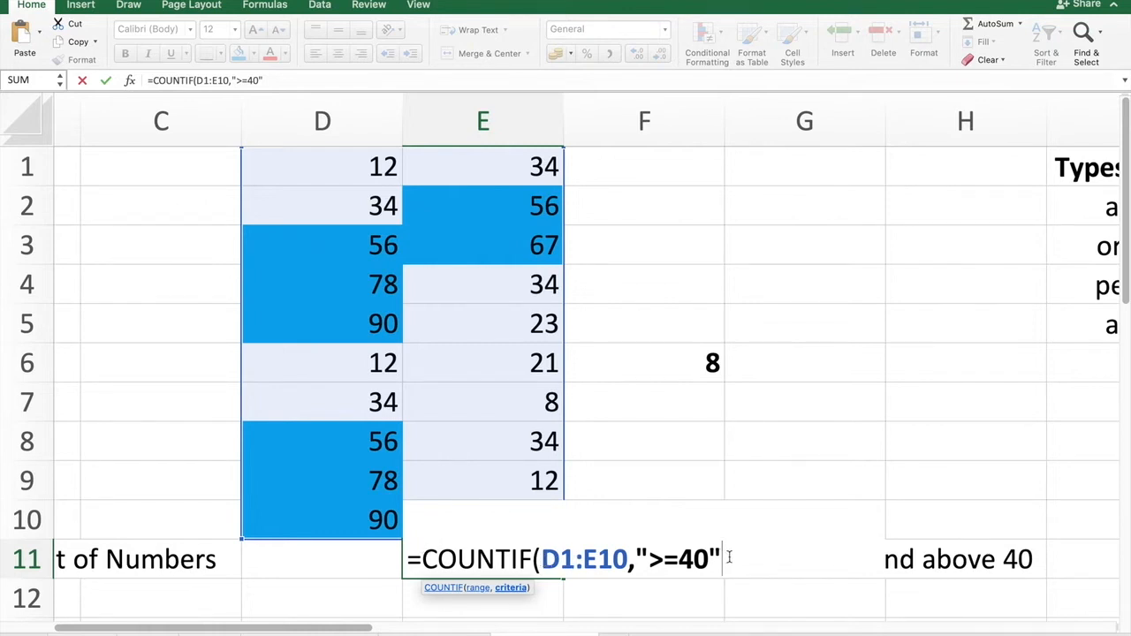
{"action": "type", "text": ")"}
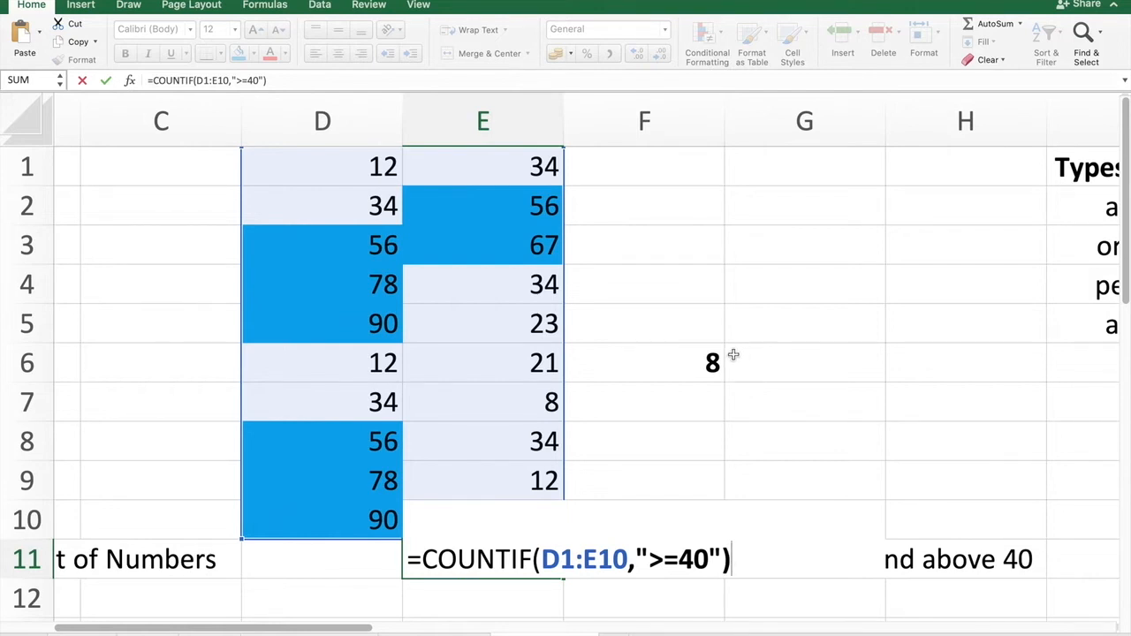
{"action": "key", "text": "Return"}
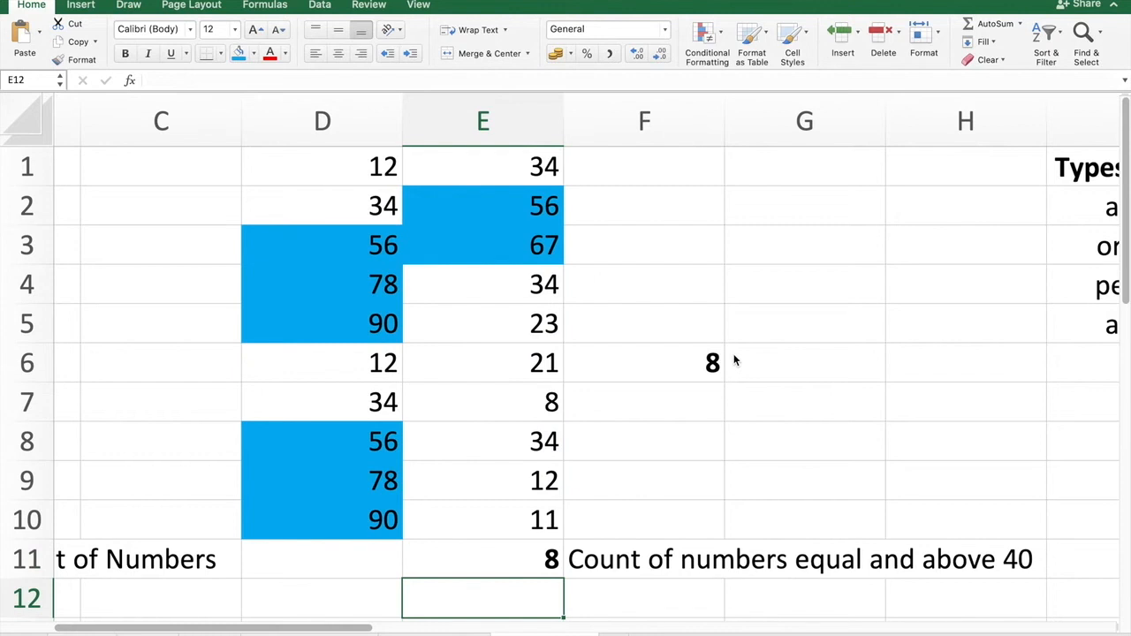
Fill cell E11 with the blue fill colour.
{"action": "left_click", "coordinate": [488, 567]}
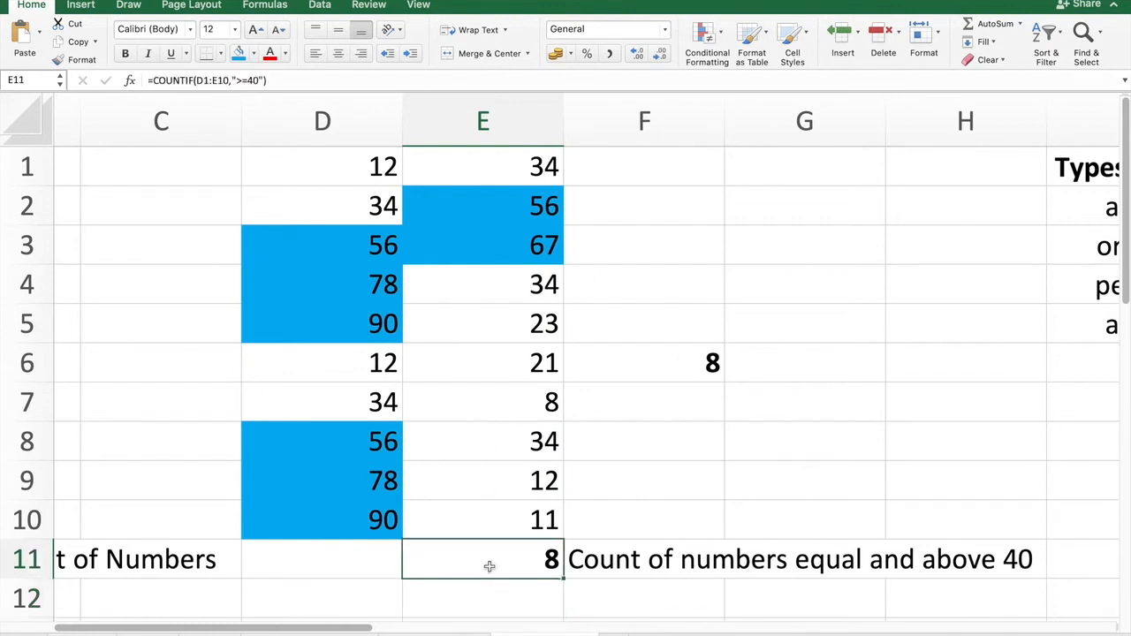
{"action": "left_click", "coordinate": [239, 53]}
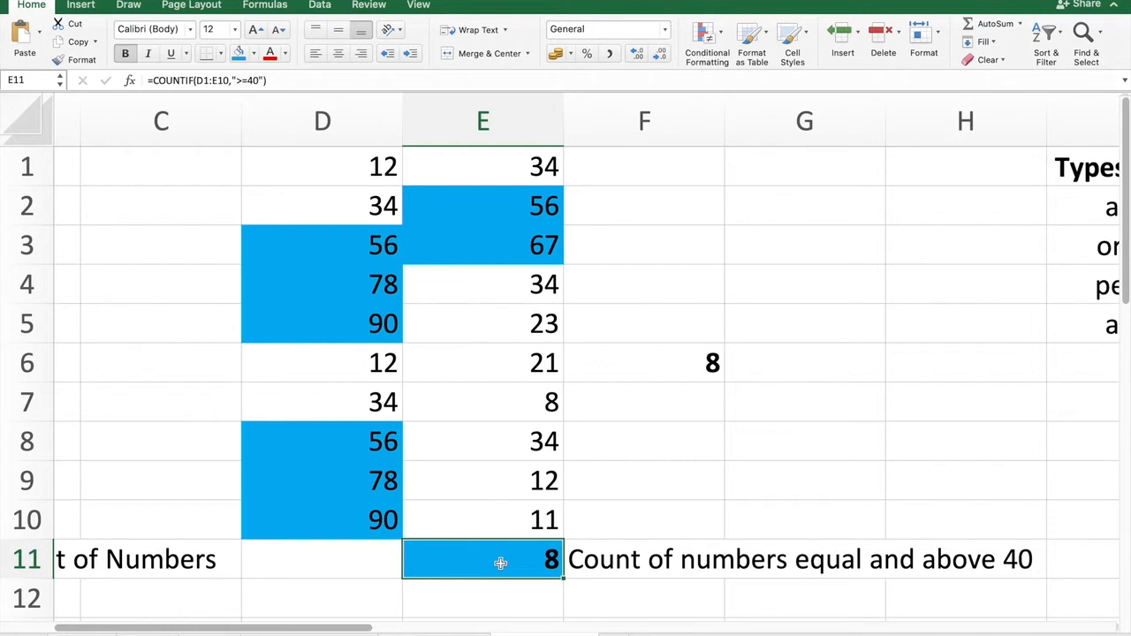
{"action": "left_click", "coordinate": [742, 488]}
Examine the fruit table in columns I and J and the COUNTIF example descriptions in column M.
{"action": "scroll", "coordinate": [789, 470], "scroll_direction": "right", "scroll_amount": 5}
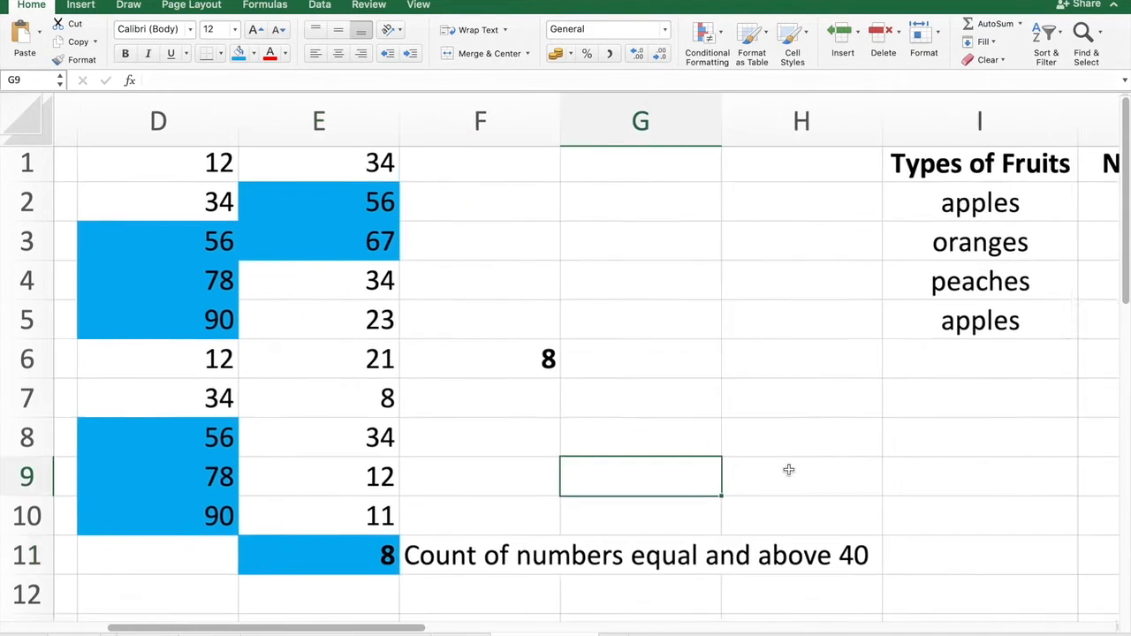
{"action": "scroll", "coordinate": [789, 470], "scroll_direction": "right", "scroll_amount": 6}
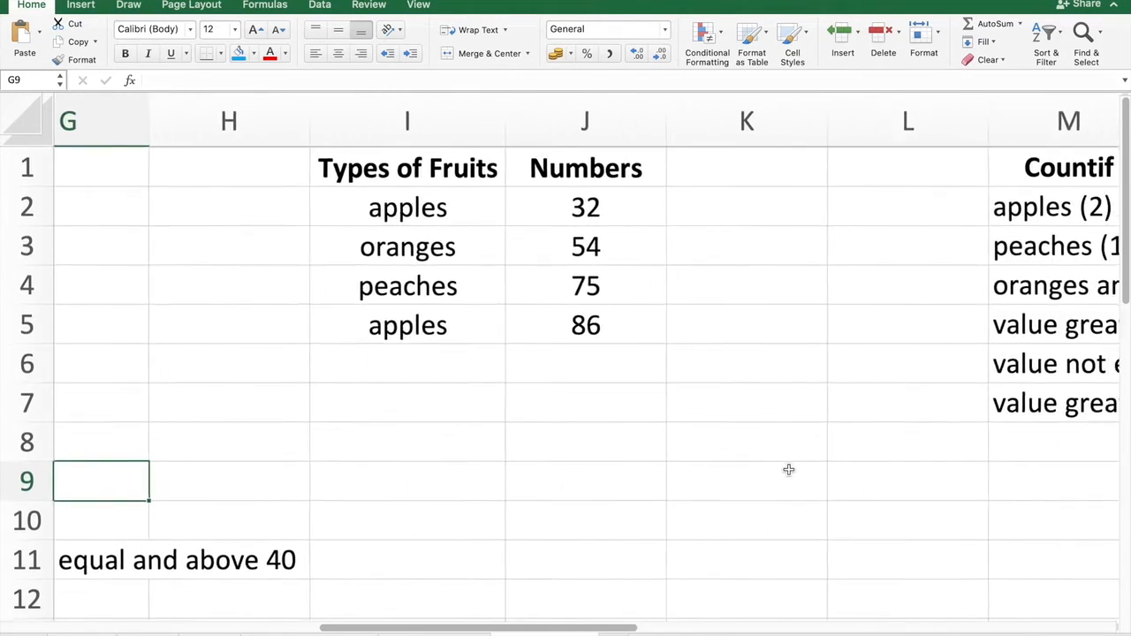
{"action": "scroll", "coordinate": [789, 470], "scroll_direction": "right", "scroll_amount": 4}
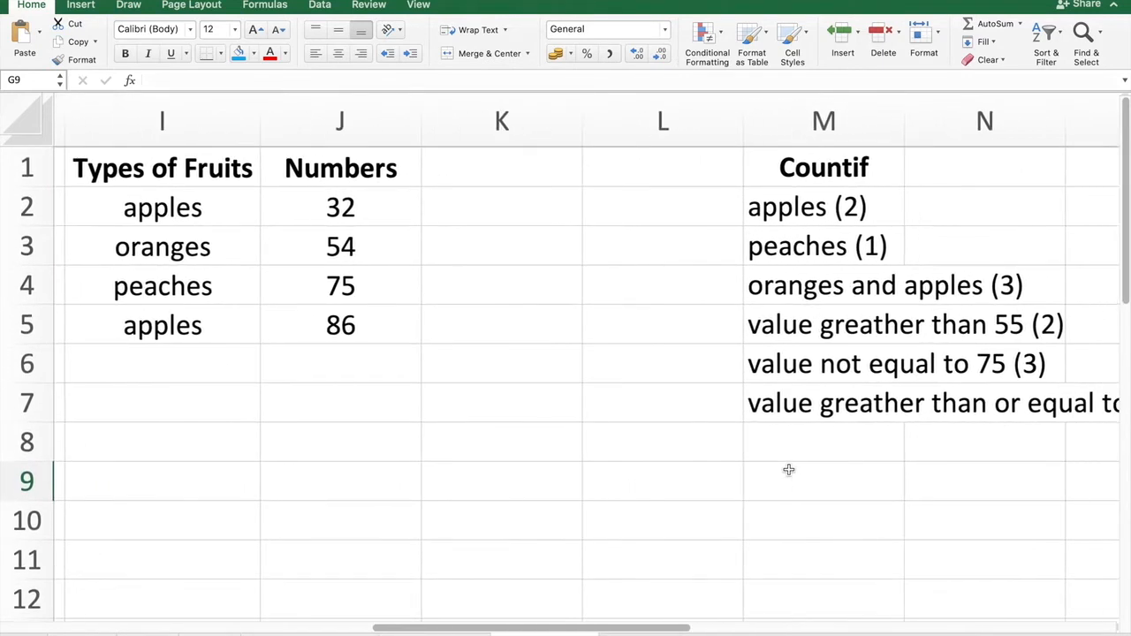
{"action": "scroll", "coordinate": [789, 470], "scroll_direction": "left", "scroll_amount": 1}
{"action": "scroll", "coordinate": [788, 470], "scroll_direction": "down", "scroll_amount": 2}
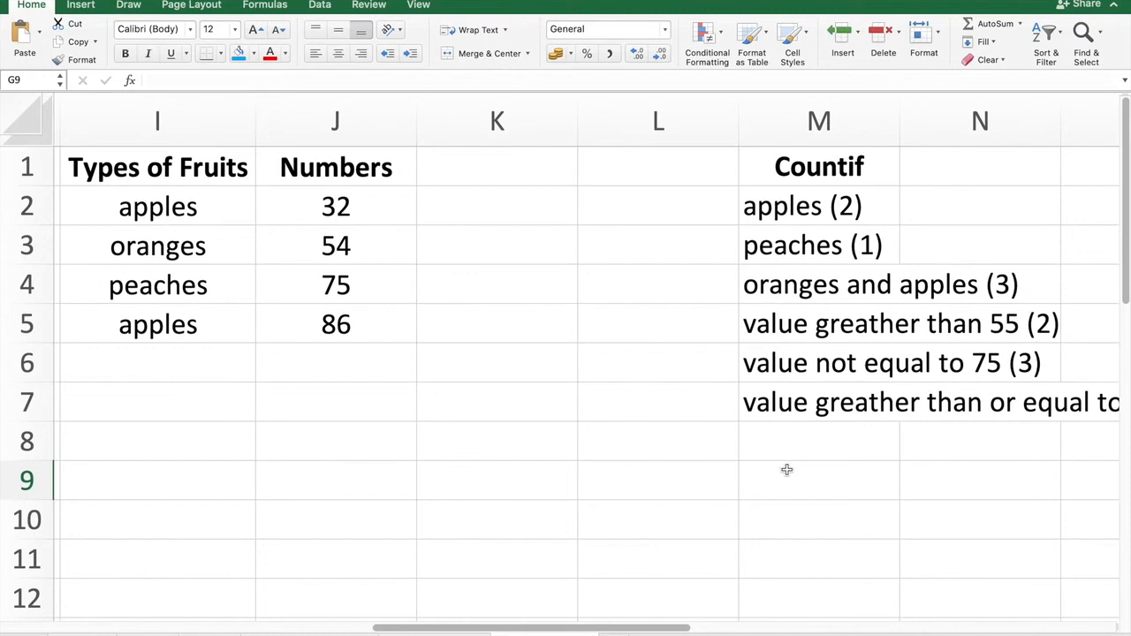
{"action": "scroll", "coordinate": [787, 471], "scroll_direction": "right", "scroll_amount": 3}
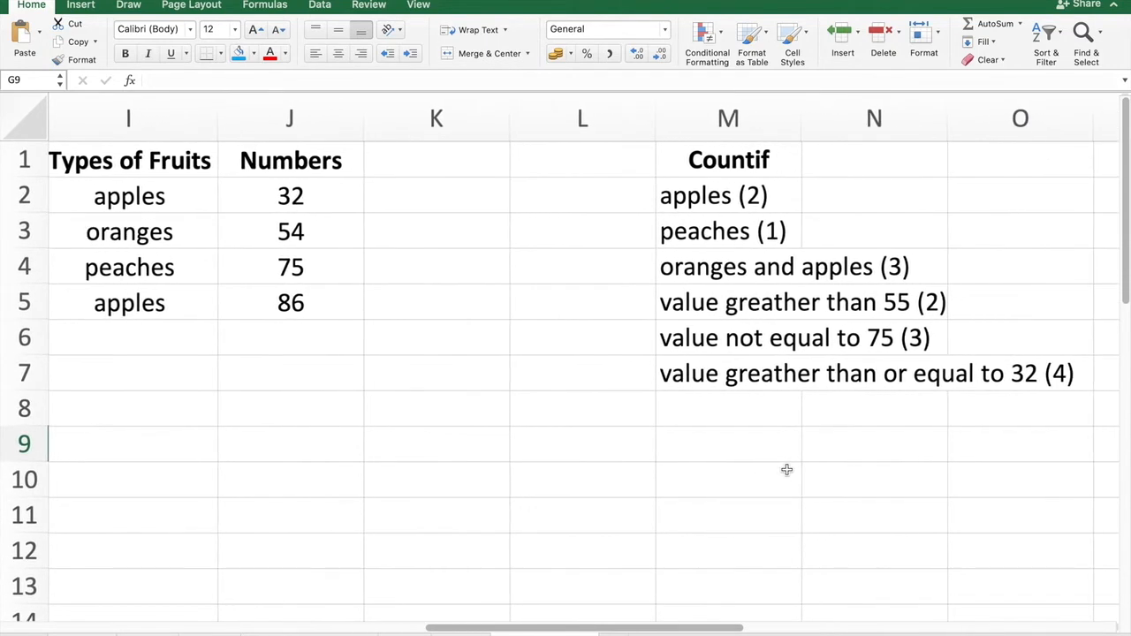
{"action": "scroll", "coordinate": [788, 472], "scroll_direction": "right", "scroll_amount": 1}
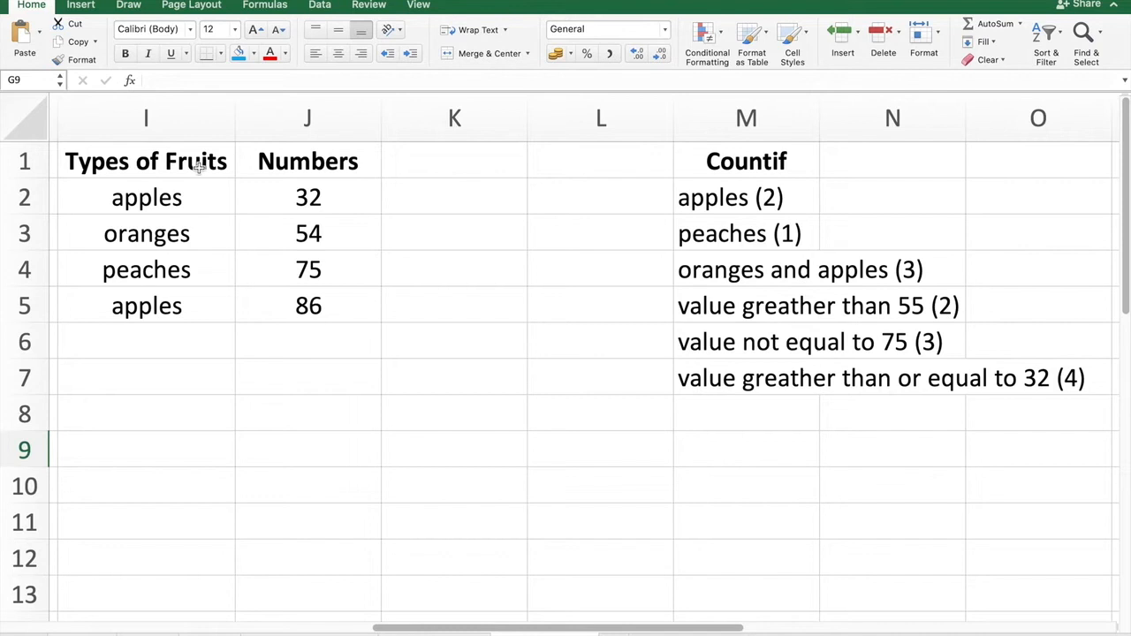
{"action": "left_click", "coordinate": [203, 205]}
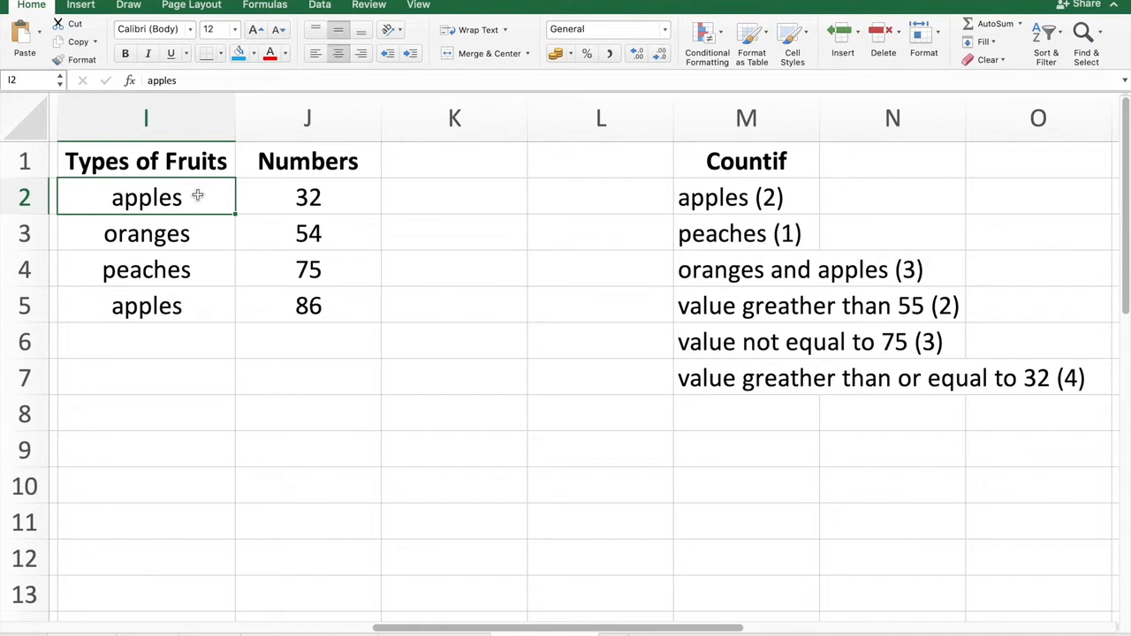
{"action": "left_click", "coordinate": [195, 306]}
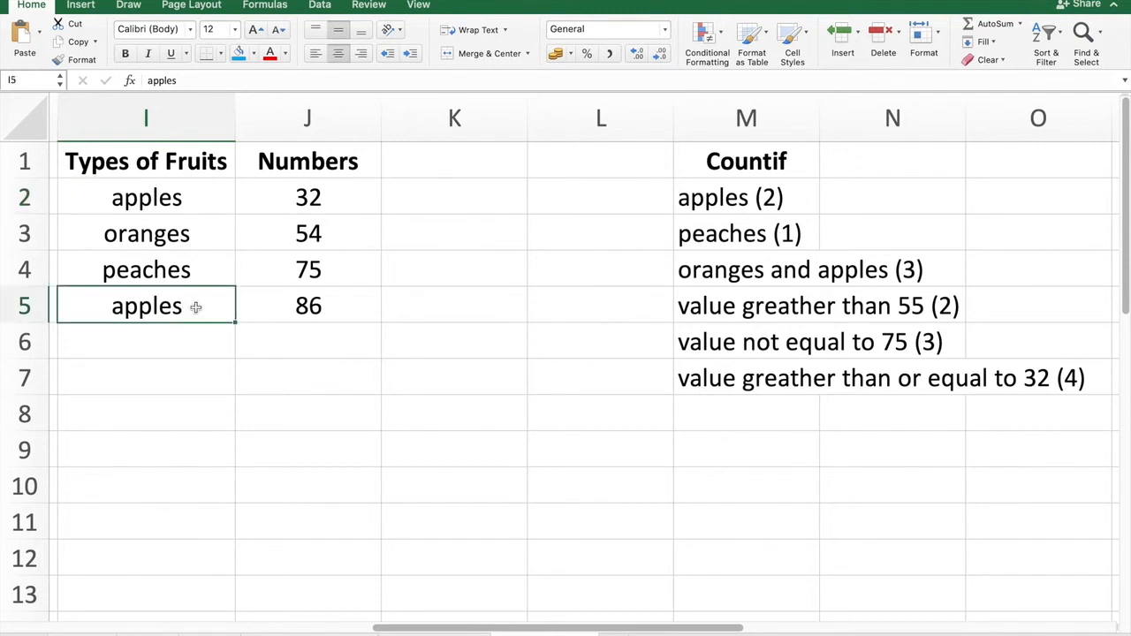
{"action": "left_click", "coordinate": [126, 190]}
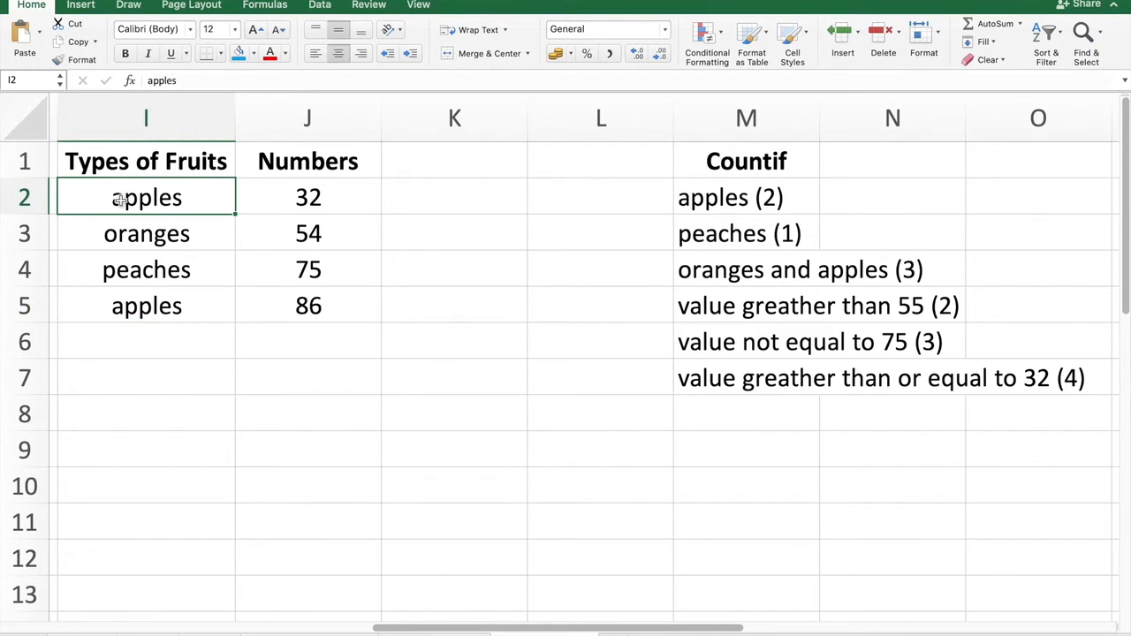
{"action": "left_click", "coordinate": [102, 303]}
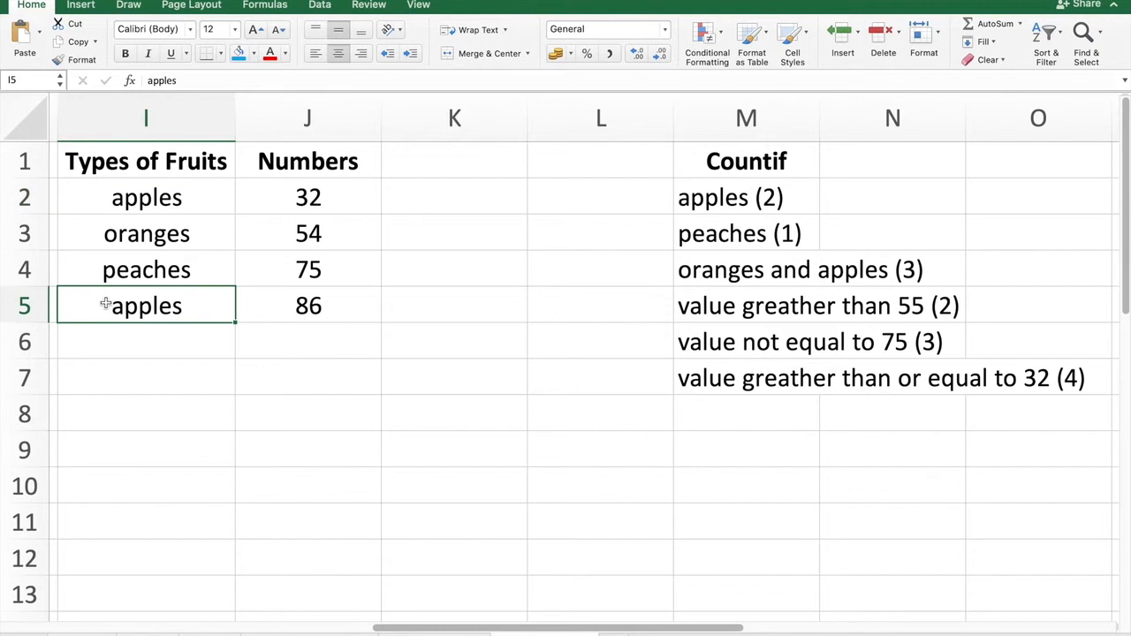
{"action": "left_click", "coordinate": [758, 159]}
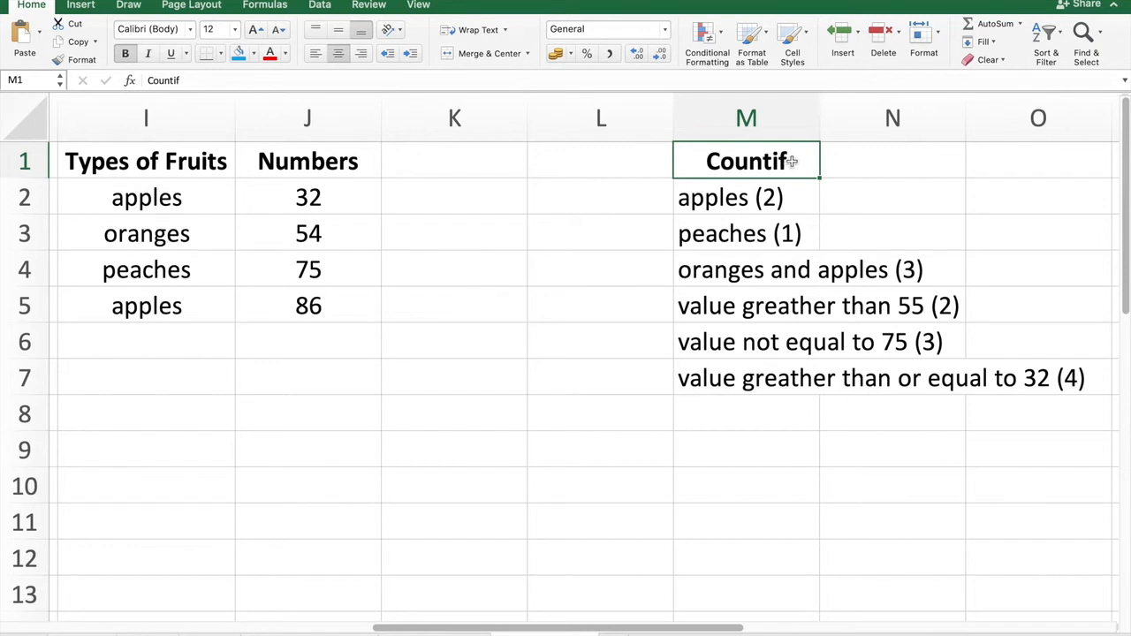
{"action": "left_click", "coordinate": [650, 197]}
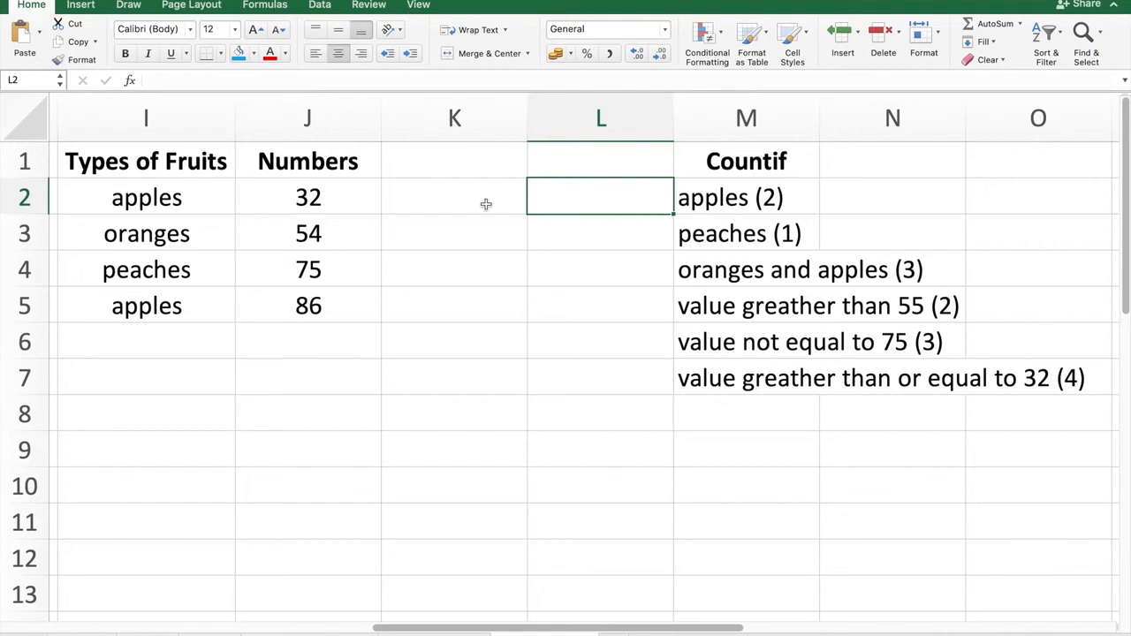
{"action": "left_click", "coordinate": [788, 203]}
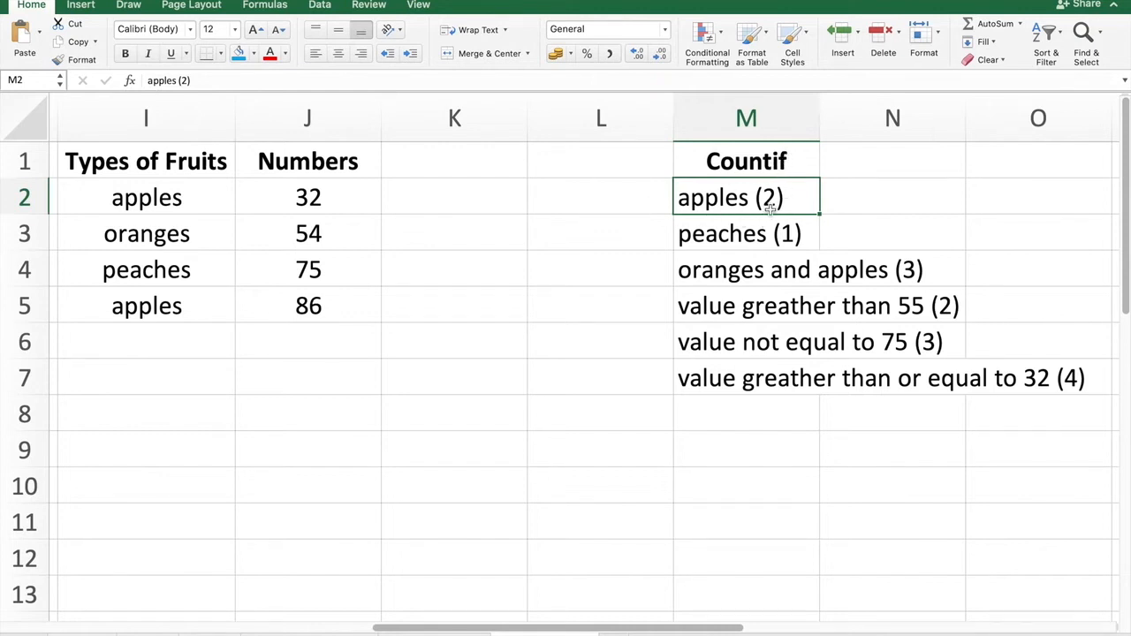
{"action": "left_click", "coordinate": [155, 196]}
{"action": "left_click", "coordinate": [146, 306]}
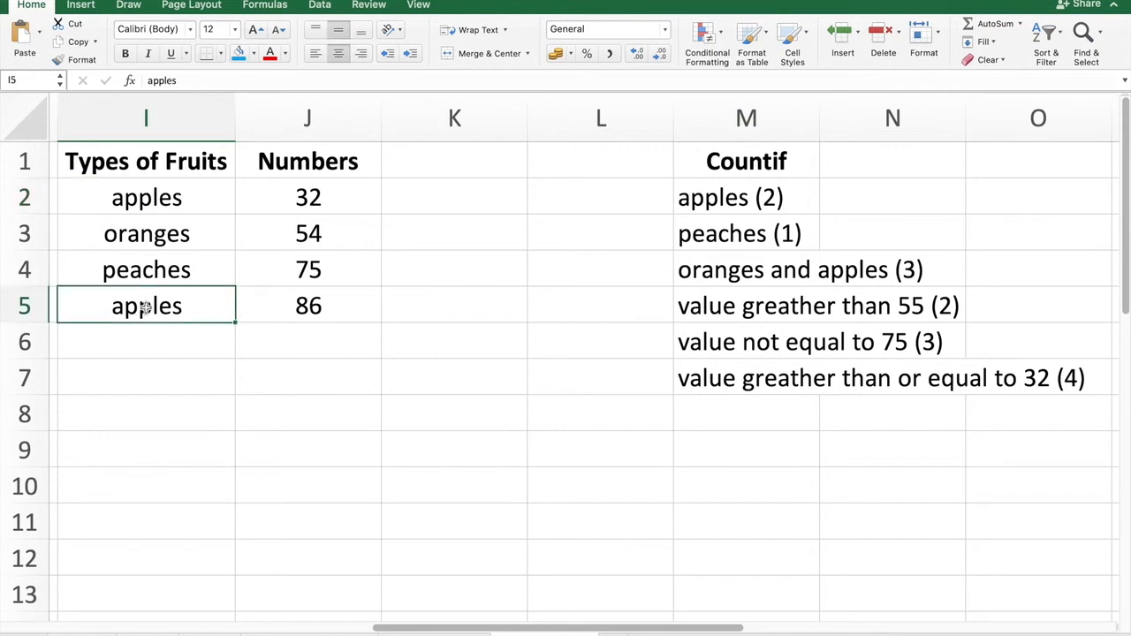
In cell L2, enter =COUNTIF(I2:I5,"apples") and fill the cell with the blue fill colour.
{"action": "left_click", "coordinate": [606, 202]}
{"action": "type", "text": "=count"}
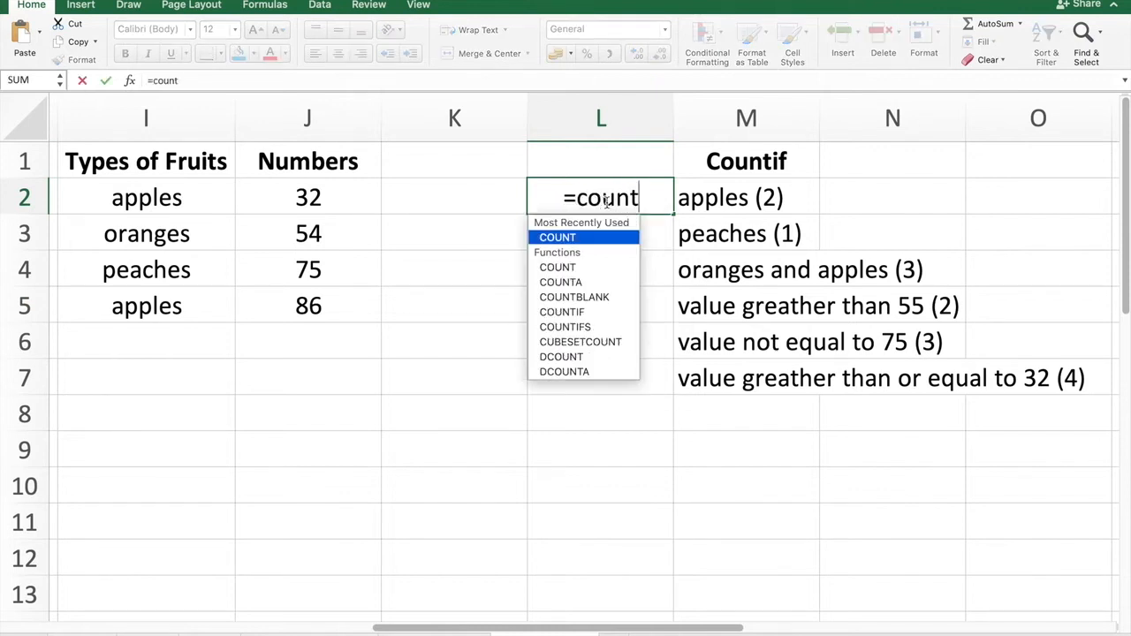
{"action": "type", "text": "if"}
{"action": "double_click", "coordinate": [576, 237]}
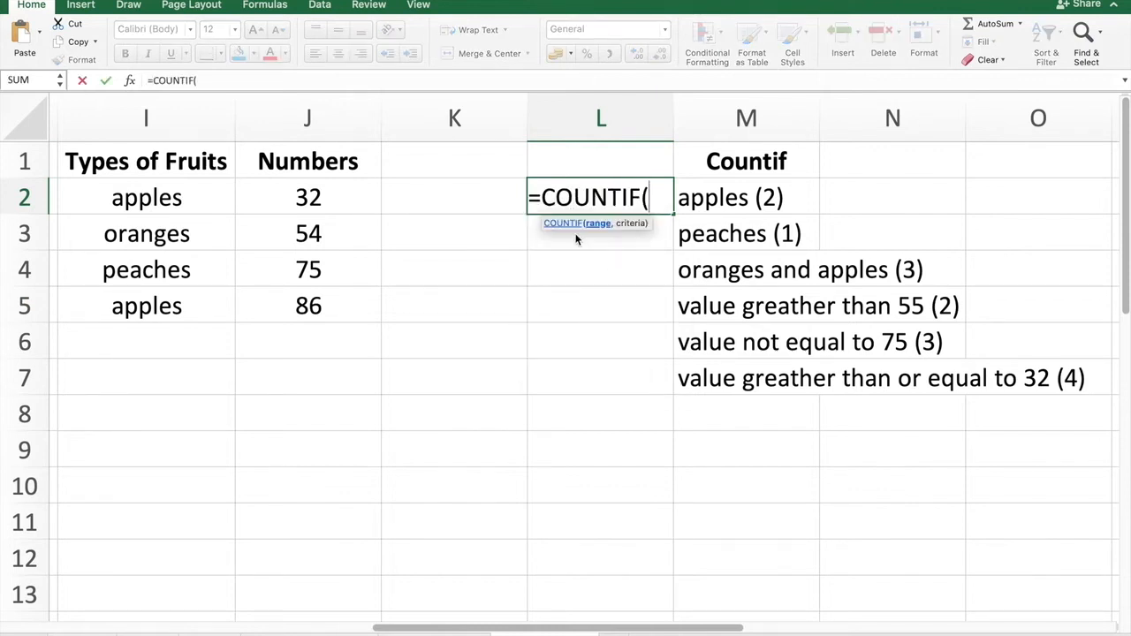
{"action": "left_click", "coordinate": [576, 239]}
{"action": "left_click", "coordinate": [155, 196]}
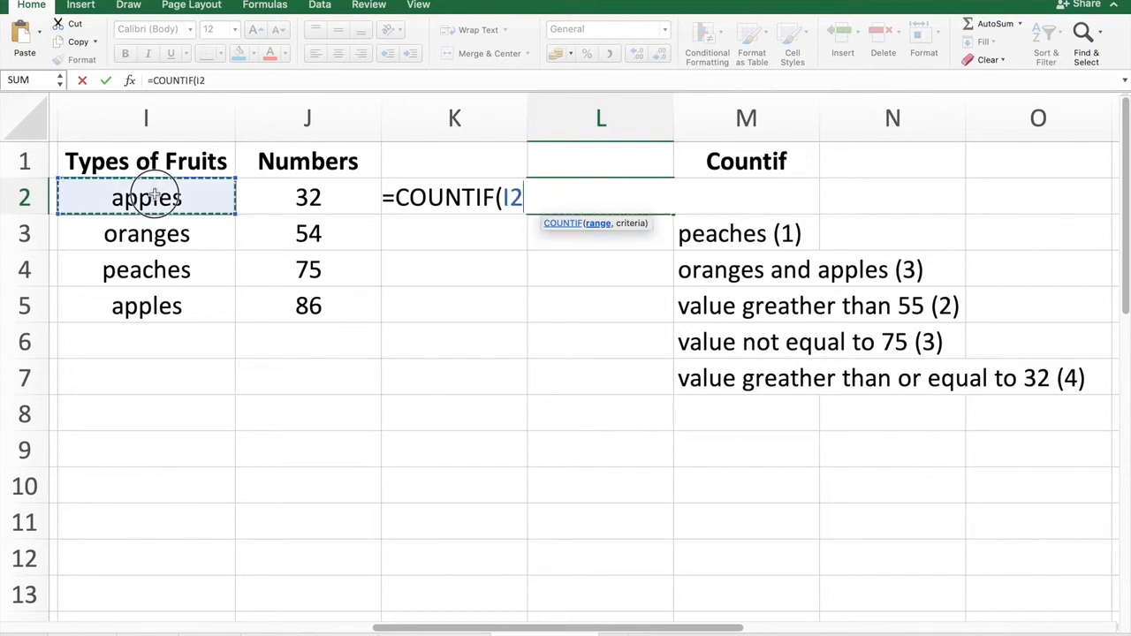
{"action": "left_click_drag", "start_coordinate": [152, 210], "coordinate": [148, 307]}
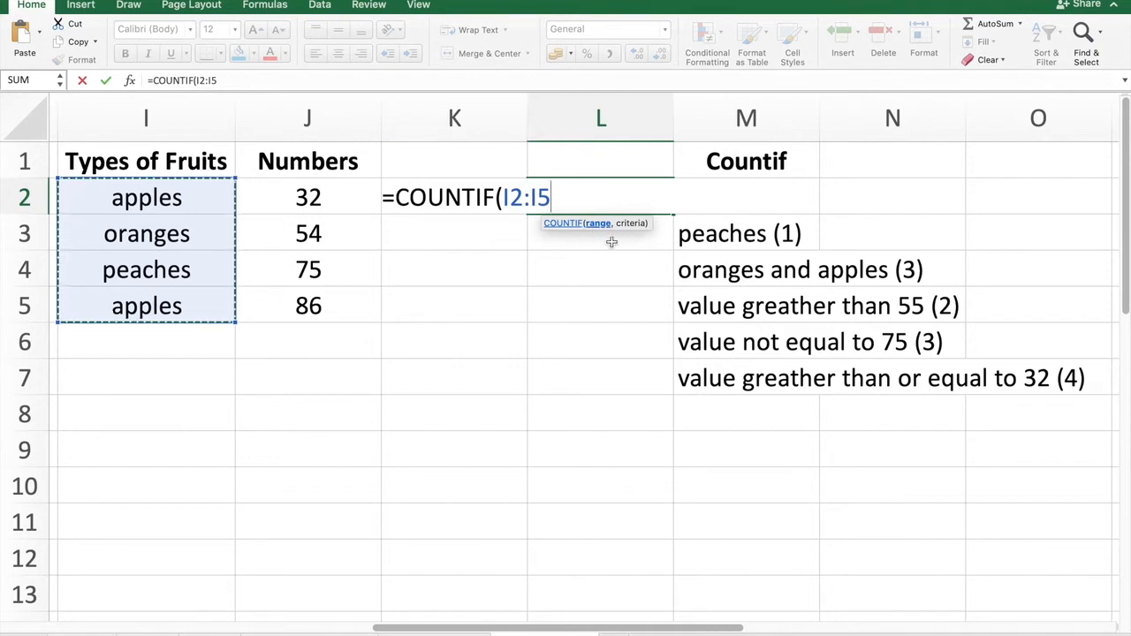
{"action": "type", "text": ","}
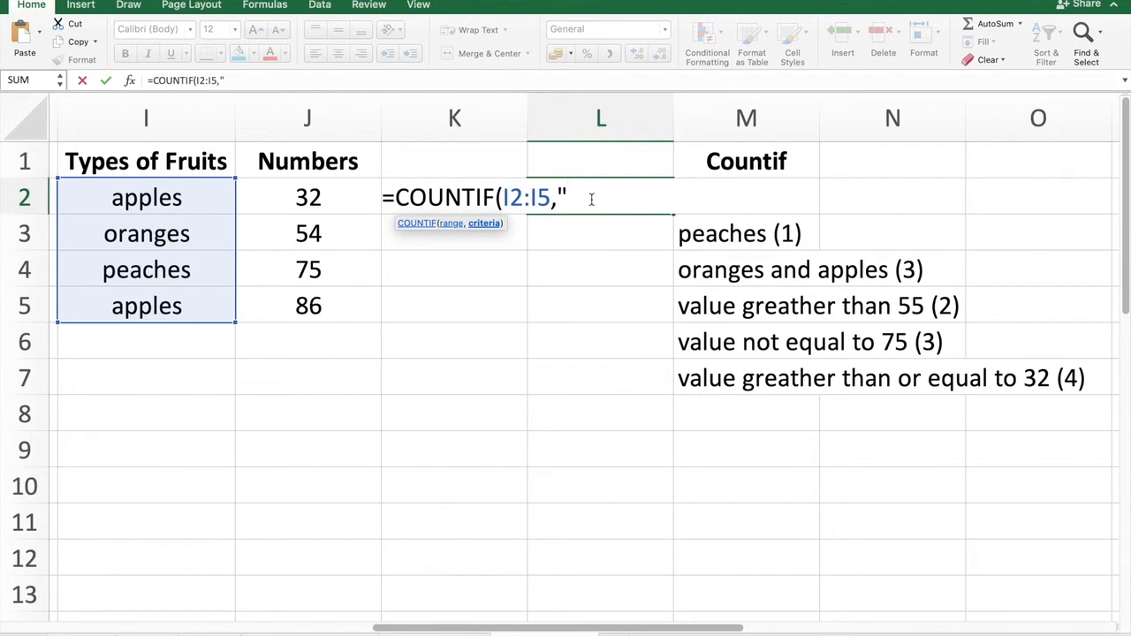
{"action": "type", "text": "apples"}
{"action": "type", "text": "\")"}
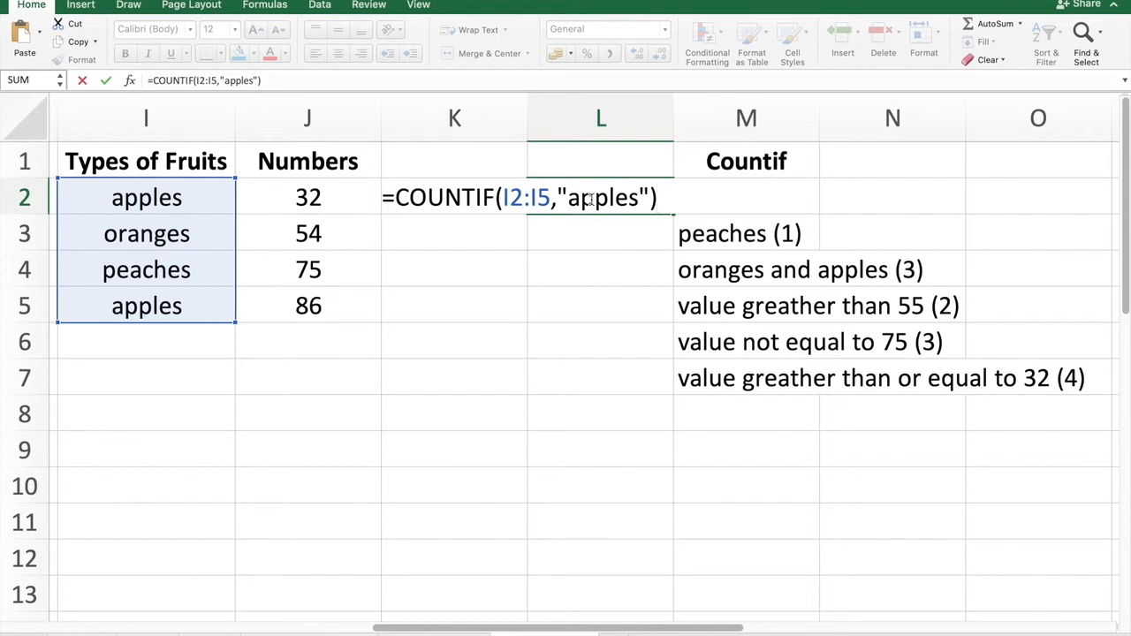
{"action": "key", "text": "Return"}
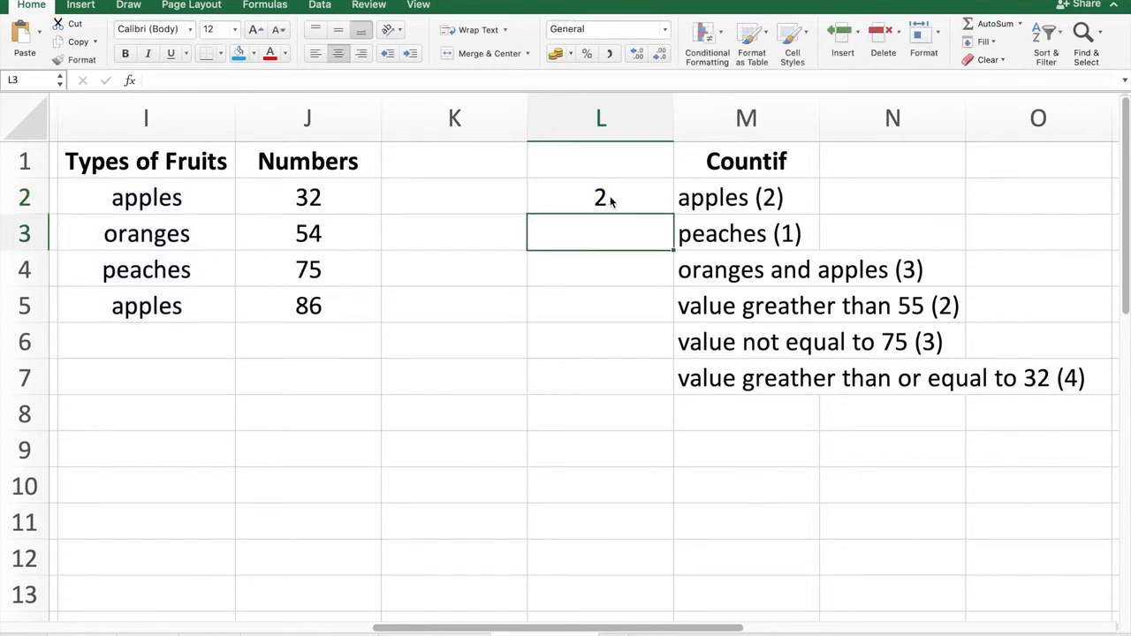
{"action": "left_click", "coordinate": [610, 203]}
{"action": "left_click", "coordinate": [237, 52]}
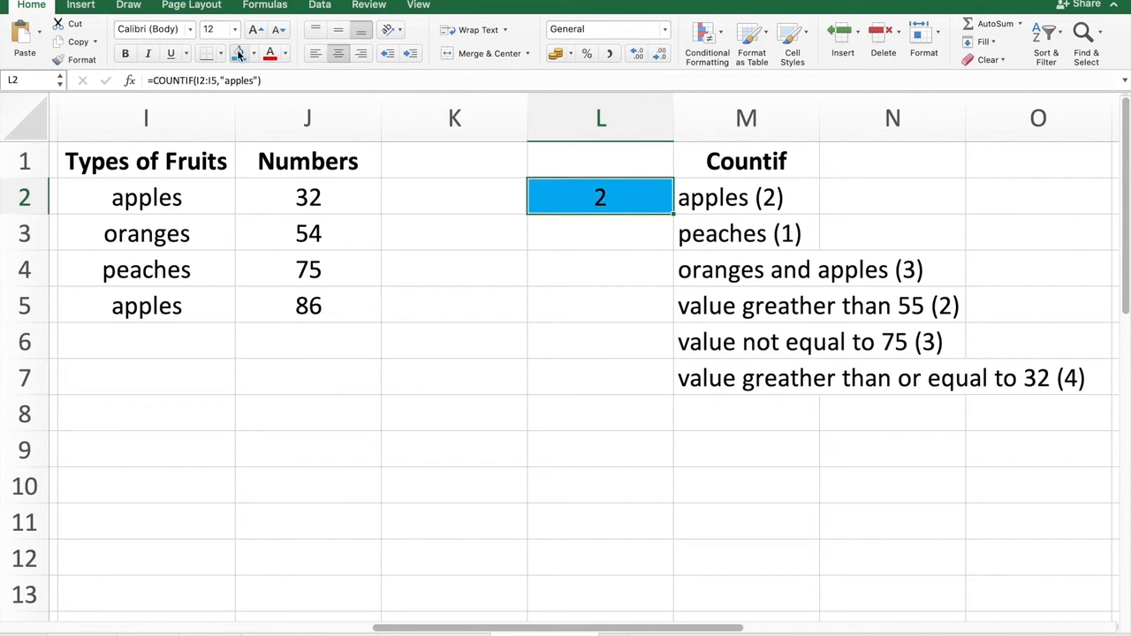
Change the criterion of the L2 formula to "apple".
{"action": "double_click", "coordinate": [621, 196]}
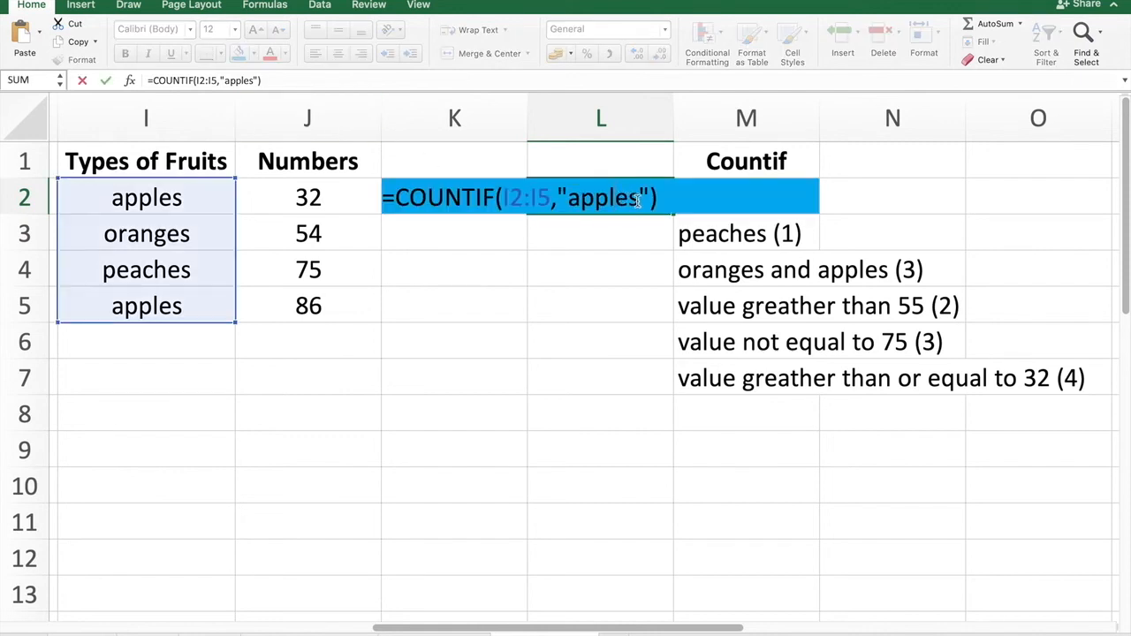
{"action": "left_click", "coordinate": [640, 200]}
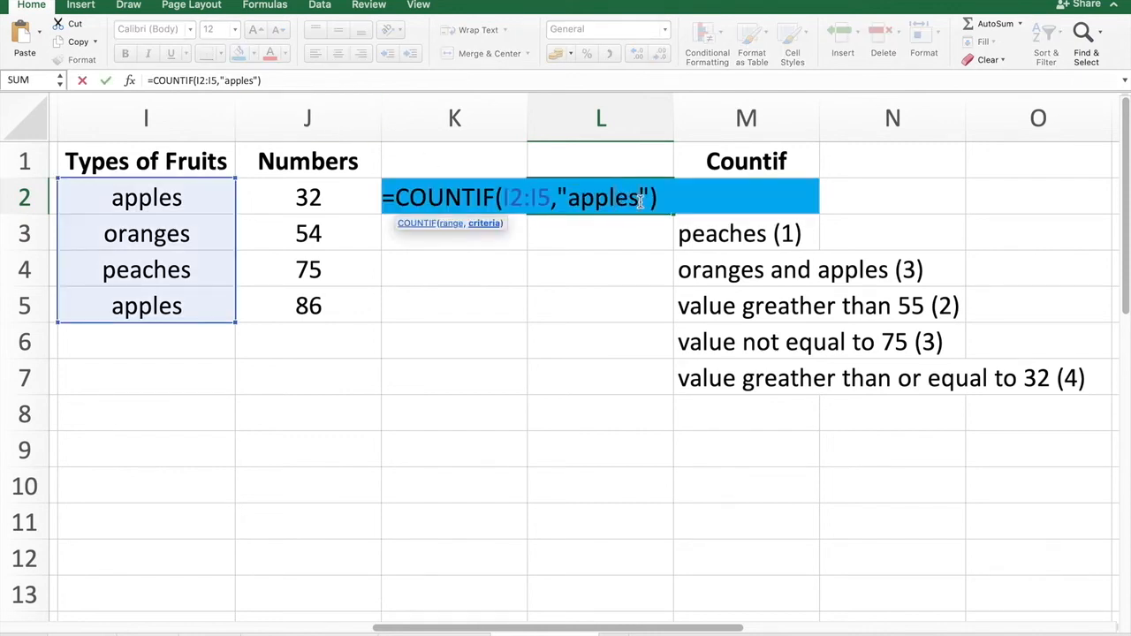
{"action": "key", "text": "BackSpace"}
{"action": "key", "text": "Return"}
{"action": "left_click", "coordinate": [618, 201]}
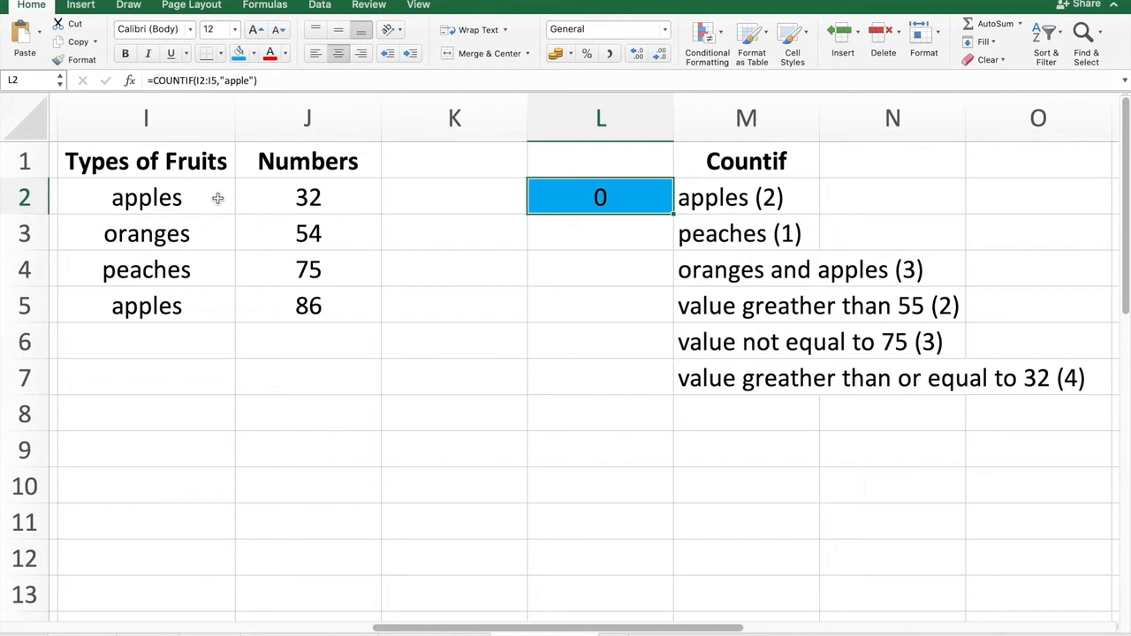
Restore the L2 formula's criterion to "apples".
{"action": "double_click", "coordinate": [654, 198]}
{"action": "type", "text": "s"}
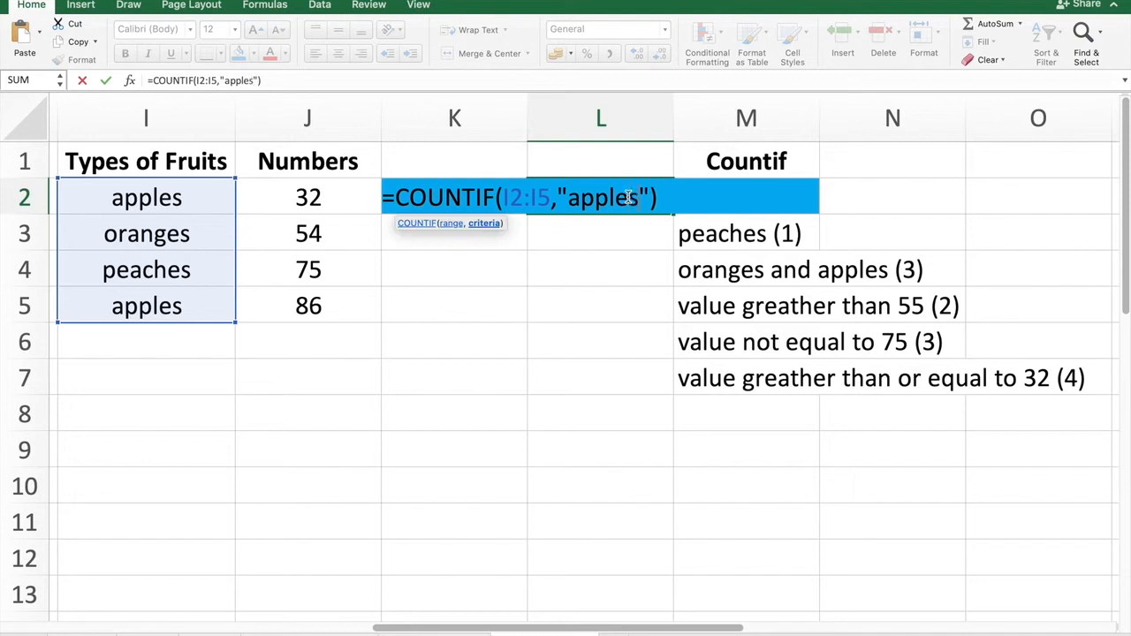
{"action": "key", "text": "Return"}
In cell L3, enter =COUNTIF(I2:I5,"peaches") and fill the cell with the blue fill colour.
{"action": "left_click", "coordinate": [769, 233]}
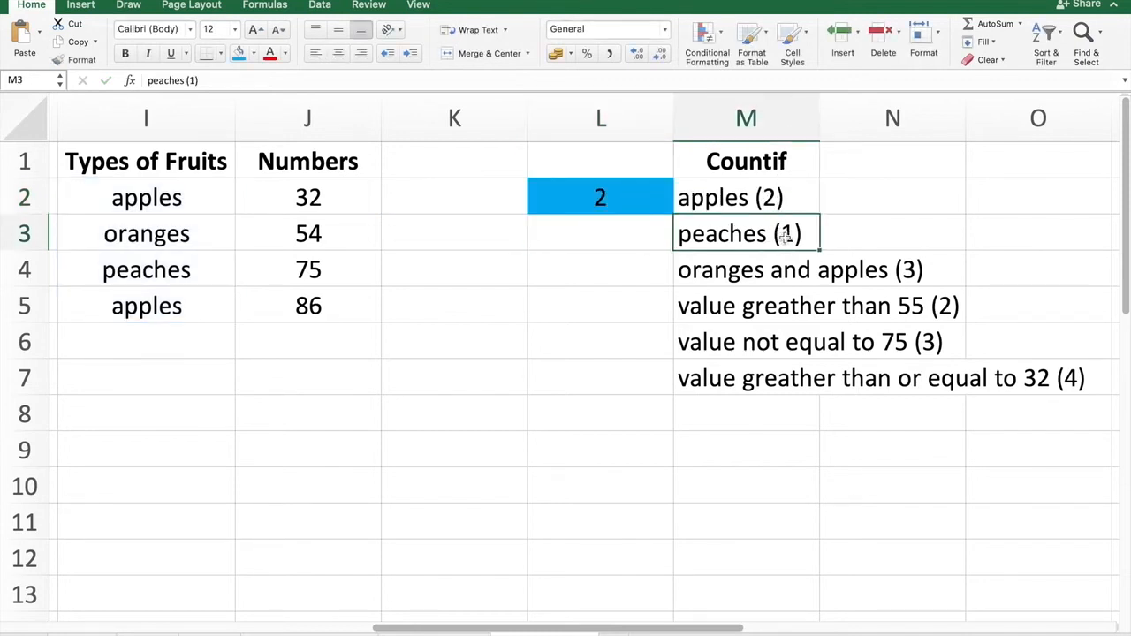
{"action": "left_click", "coordinate": [613, 232]}
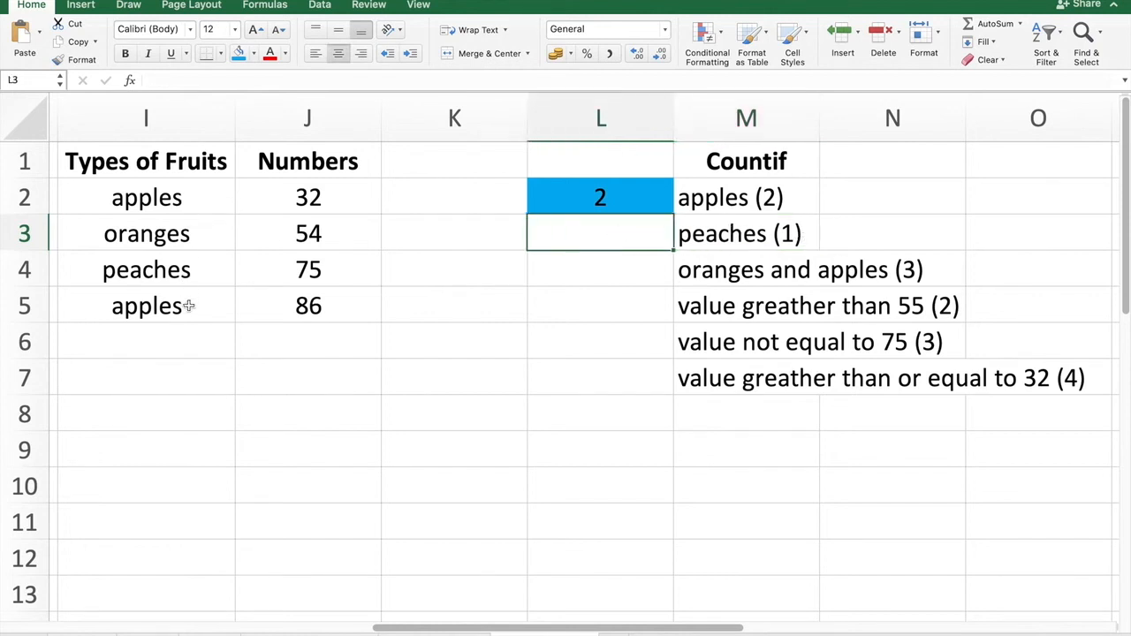
{"action": "type", "text": "=countif"}
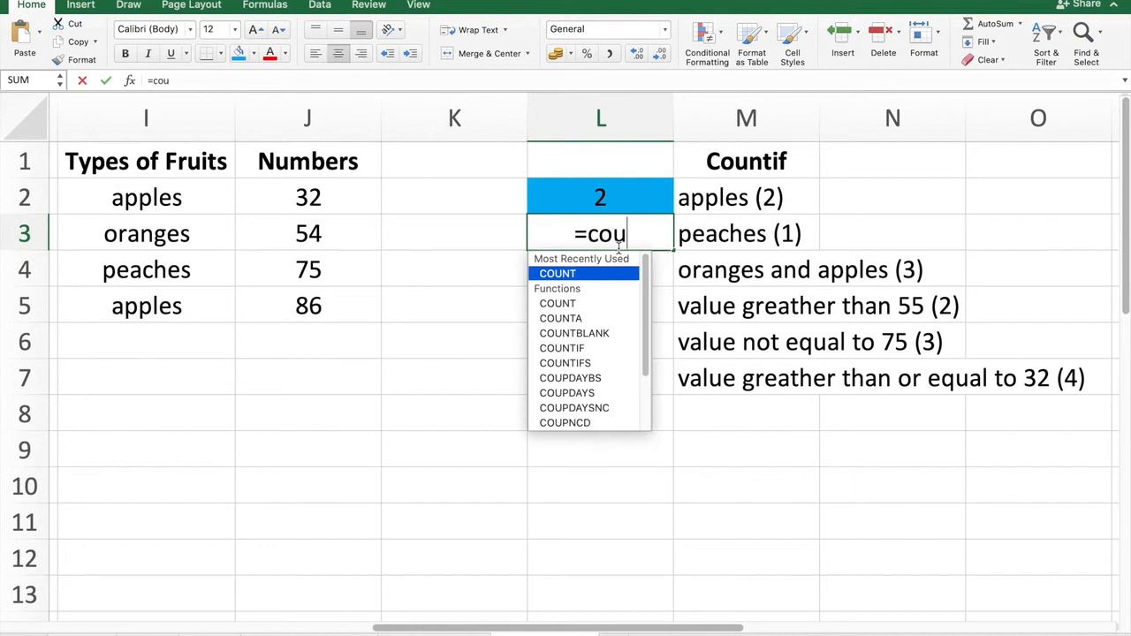
{"action": "key", "text": "BackSpace"}
{"action": "key", "text": "BackSpace"}
{"action": "type", "text": "if"}
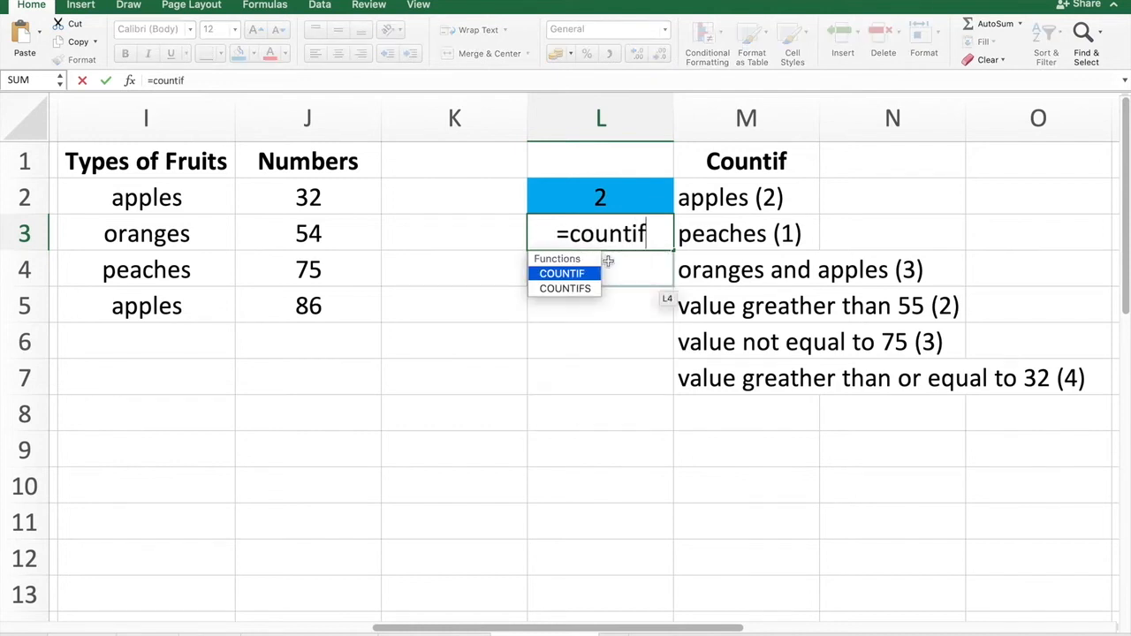
{"action": "key", "text": "Tab"}
{"action": "left_click", "coordinate": [601, 270]}
{"action": "left_click_drag", "start_coordinate": [168, 188], "coordinate": [158, 302]}
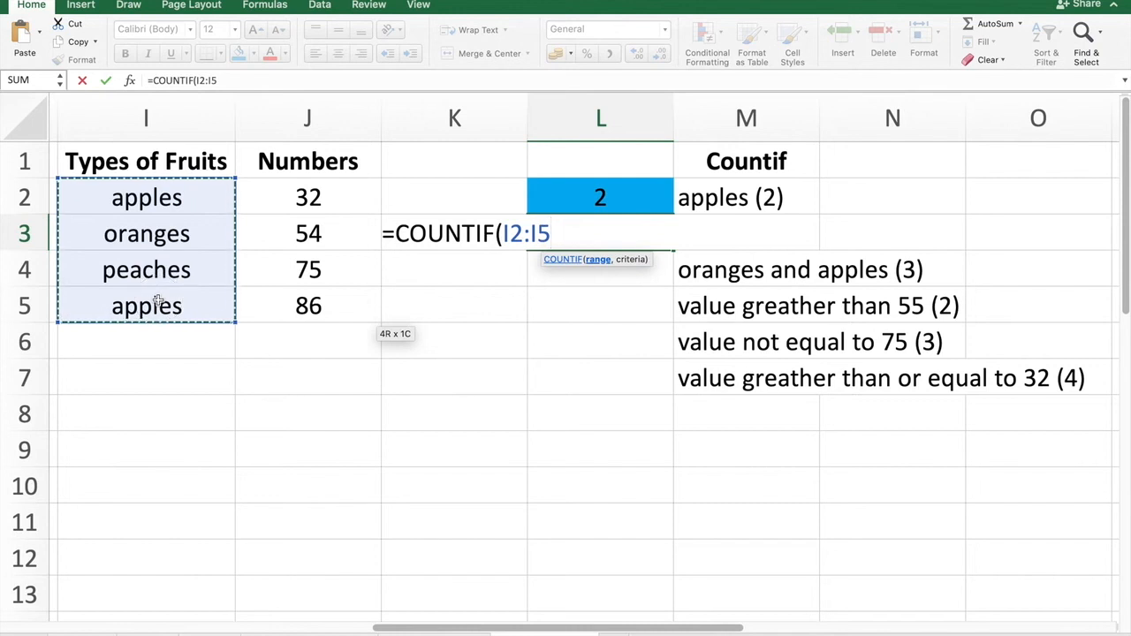
{"action": "type", "text": ","}
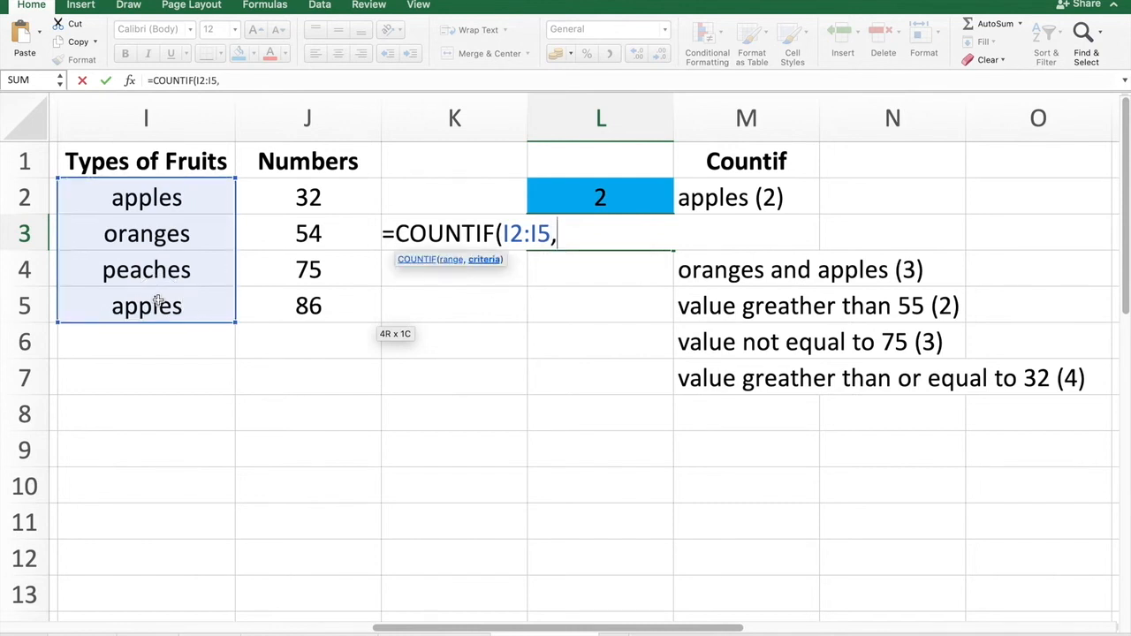
{"action": "type", "text": "\"peaches"}
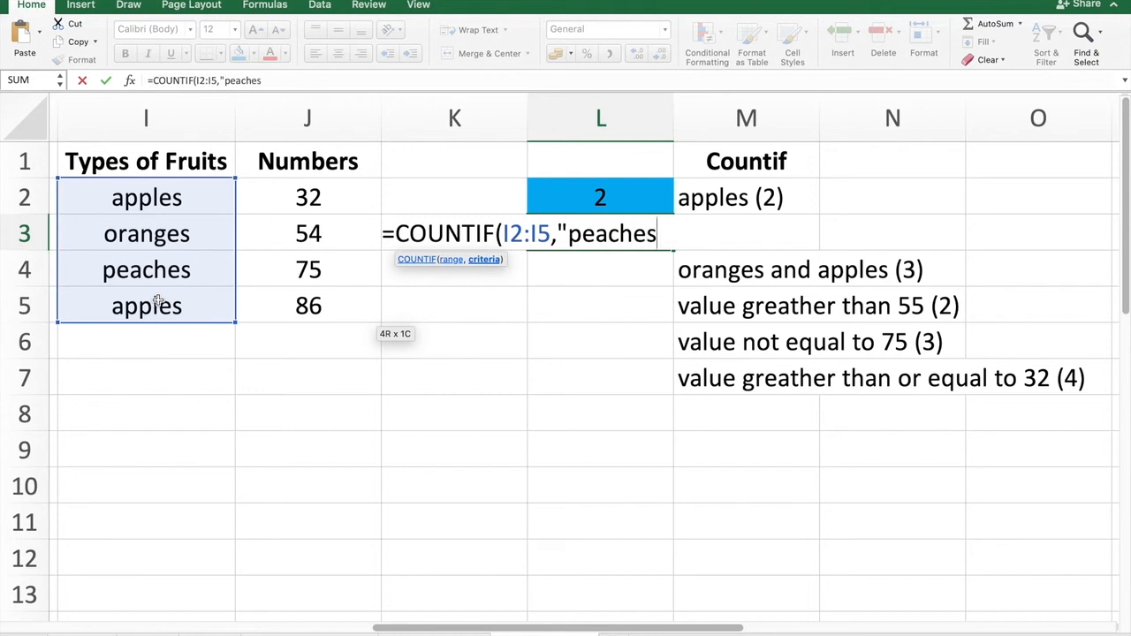
{"action": "type", "text": "\")"}
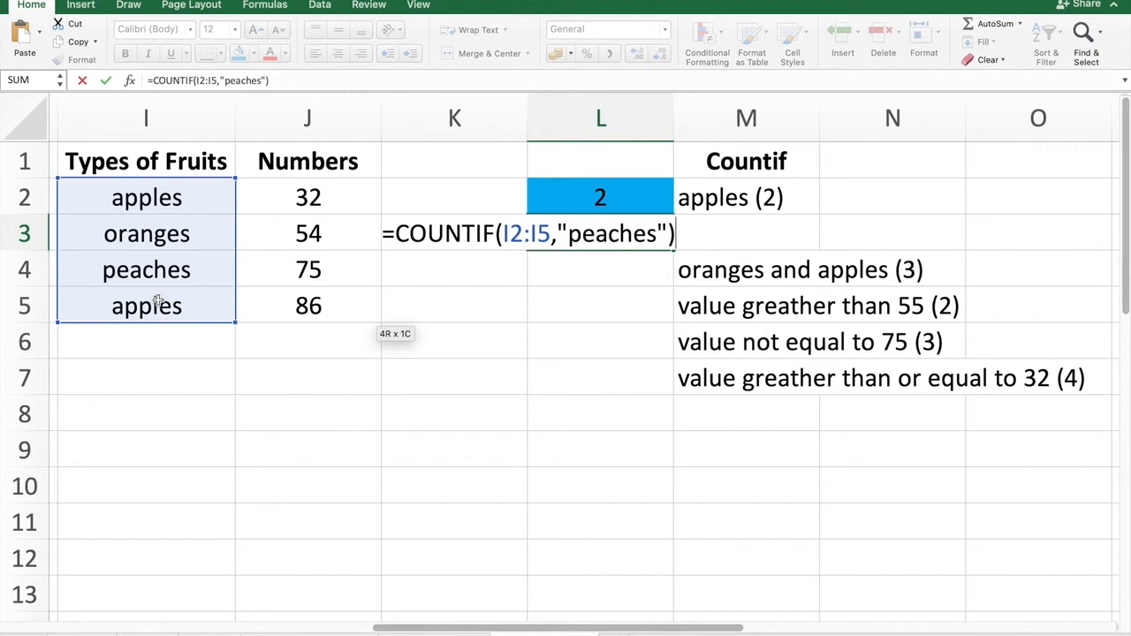
{"action": "key", "text": "Return"}
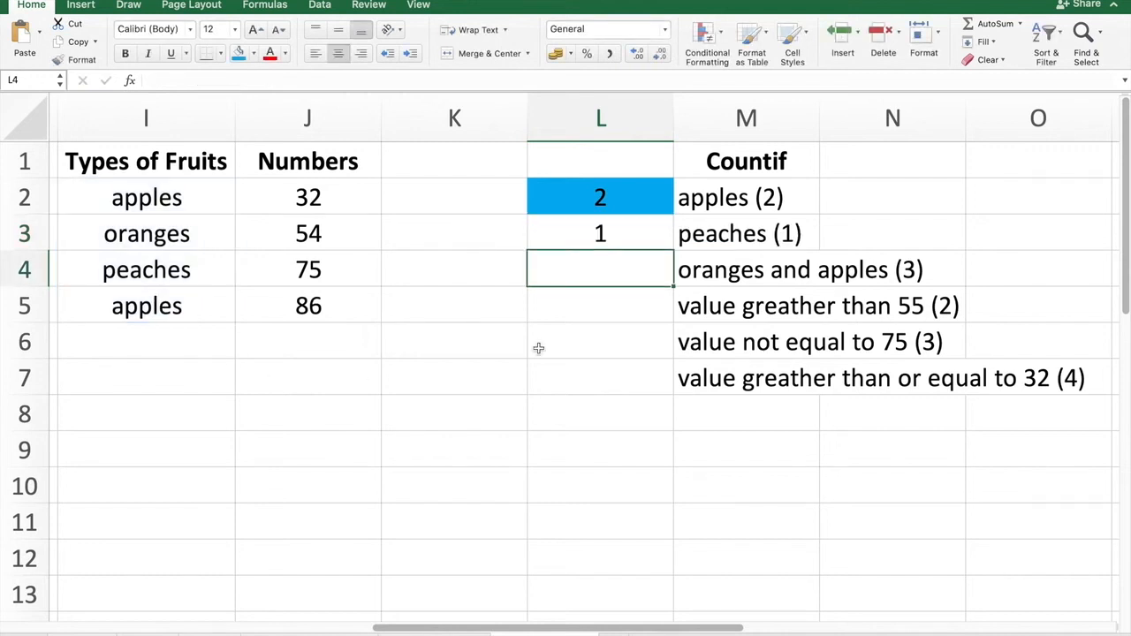
{"action": "left_click", "coordinate": [644, 230]}
{"action": "left_click", "coordinate": [239, 54]}
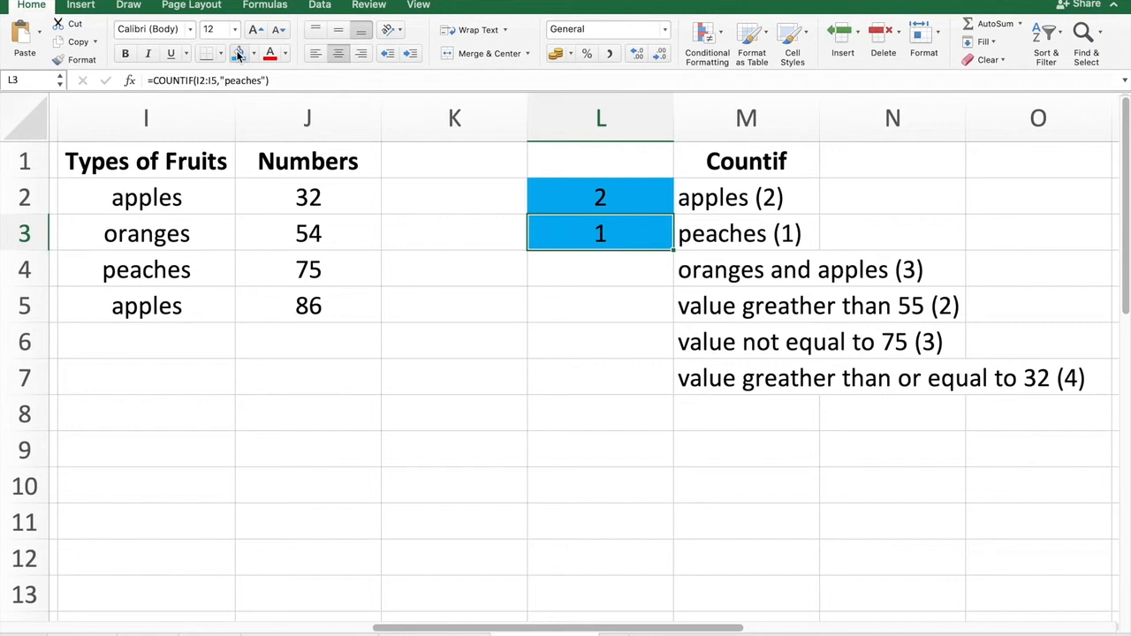
In cell L4, begin the formula =COUNTIF(I2:I5,"oranges") counting oranges in the fruit list.
{"action": "left_click", "coordinate": [648, 276]}
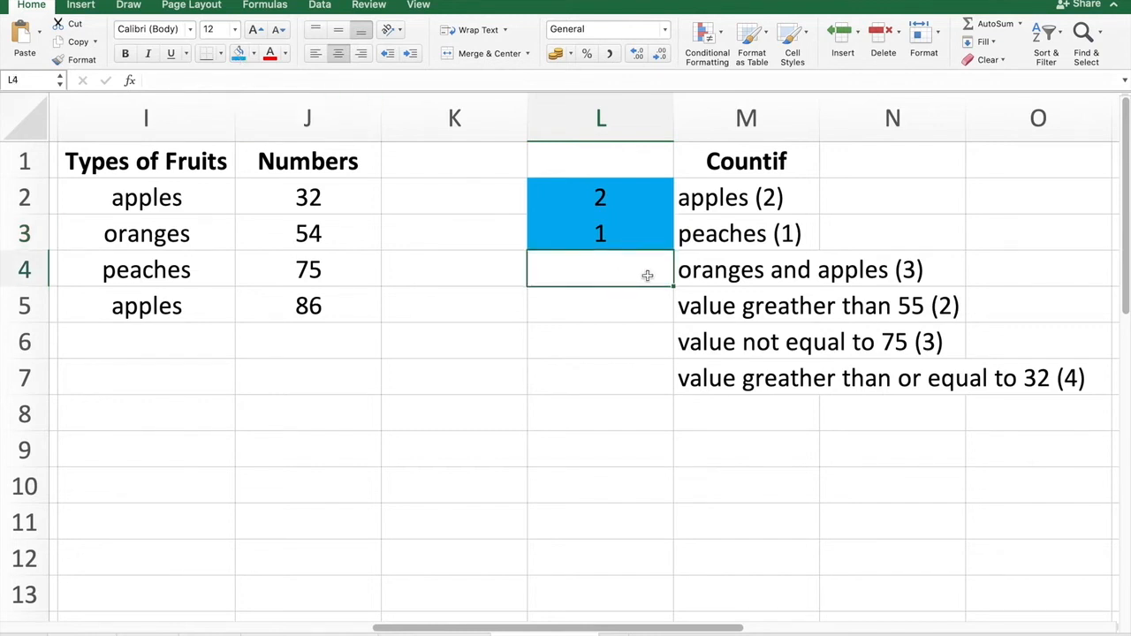
{"action": "left_click", "coordinate": [763, 272]}
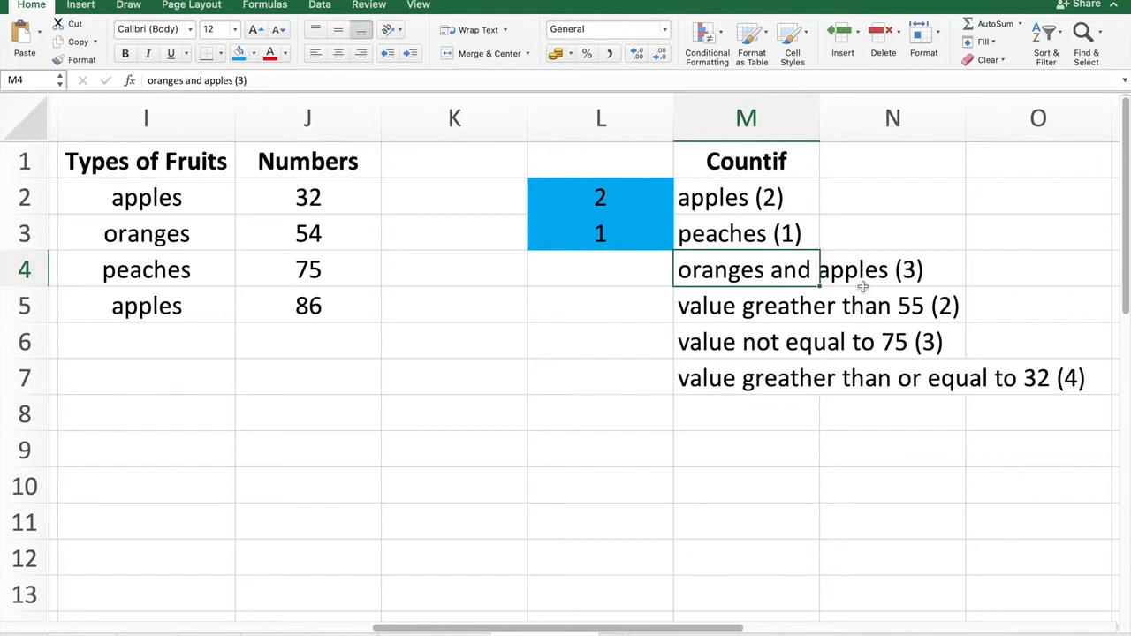
{"action": "left_click", "coordinate": [165, 198]}
{"action": "left_click", "coordinate": [160, 237]}
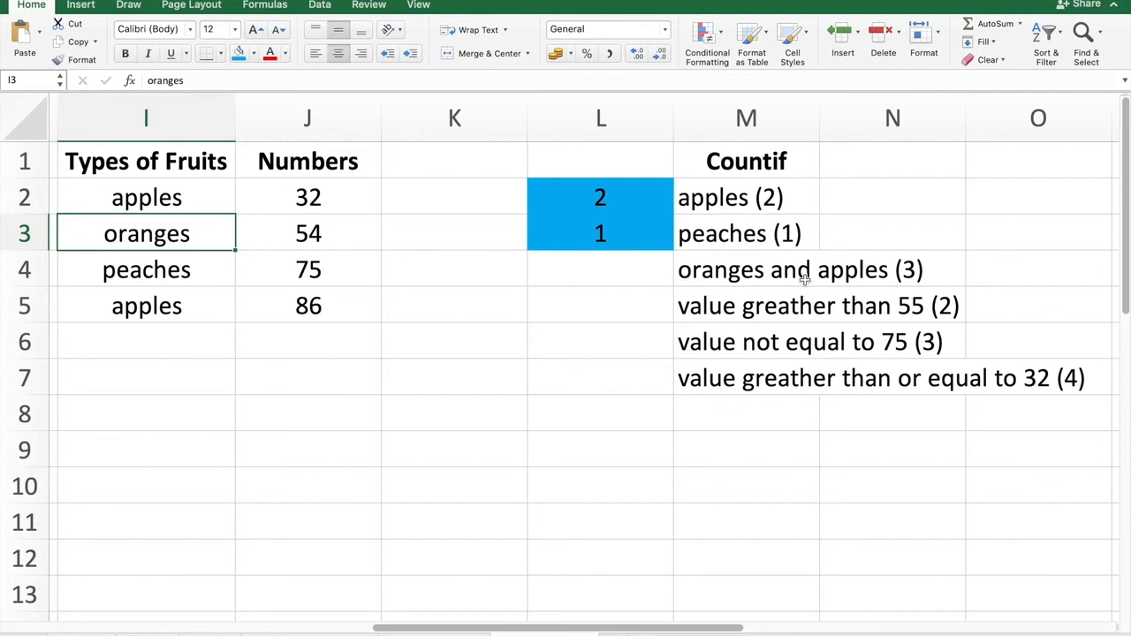
{"action": "left_click", "coordinate": [149, 278]}
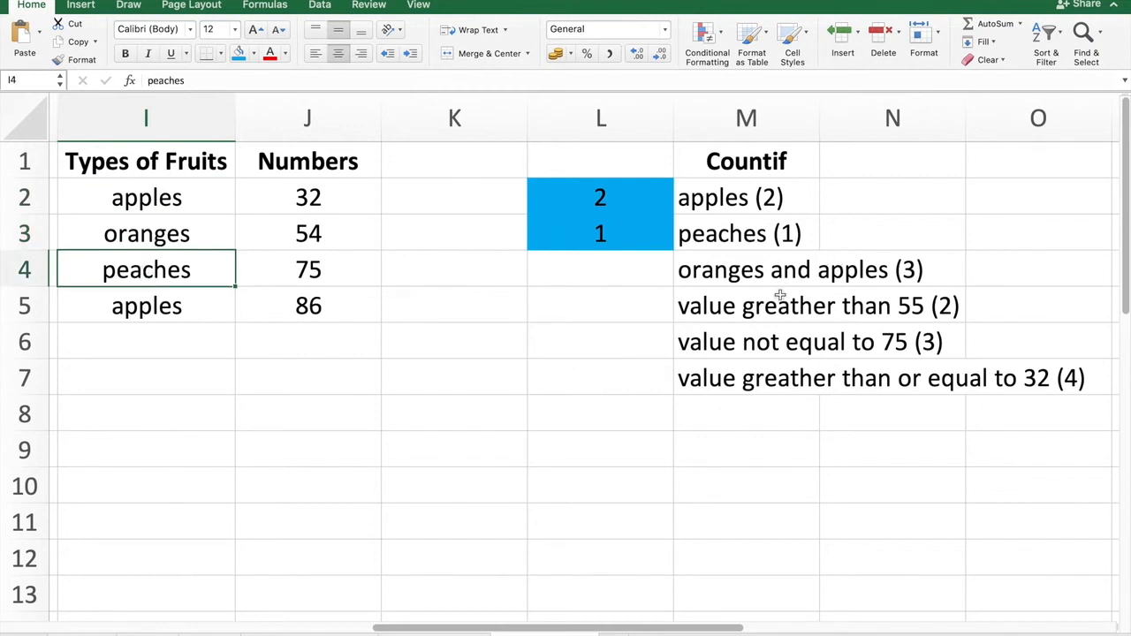
{"action": "left_click", "coordinate": [140, 307]}
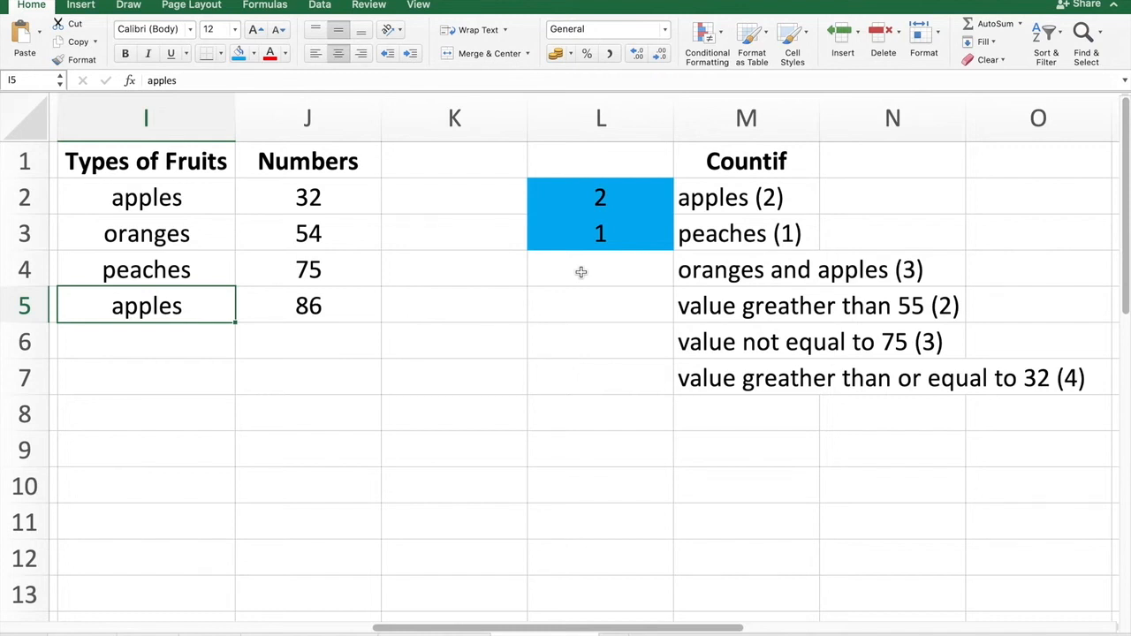
{"action": "left_click", "coordinate": [638, 272]}
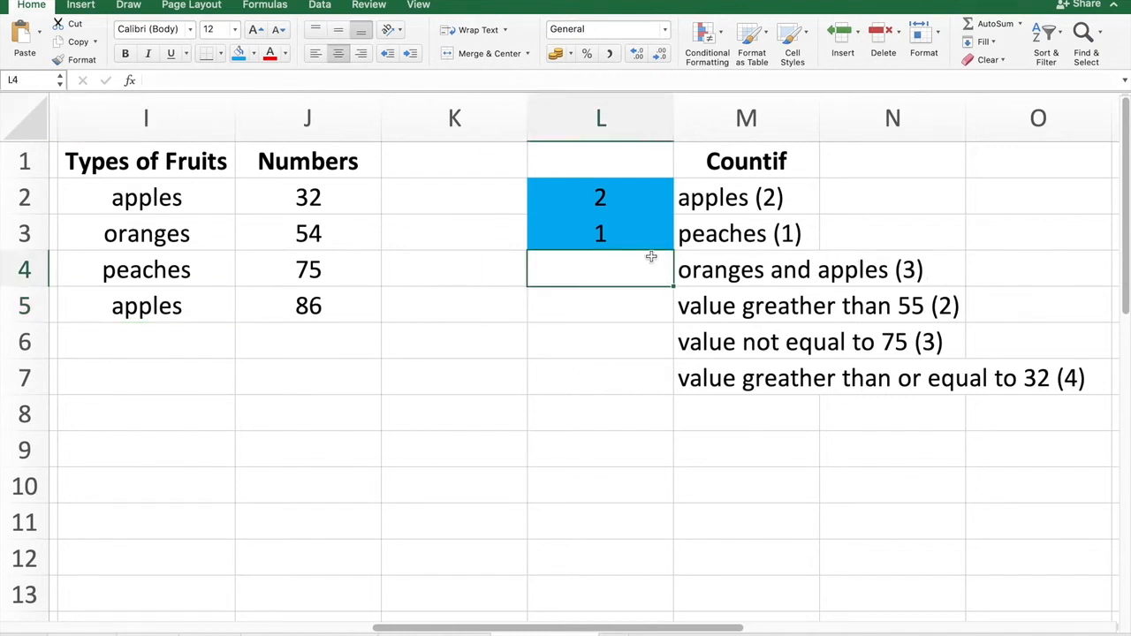
{"action": "type", "text": "=c"}
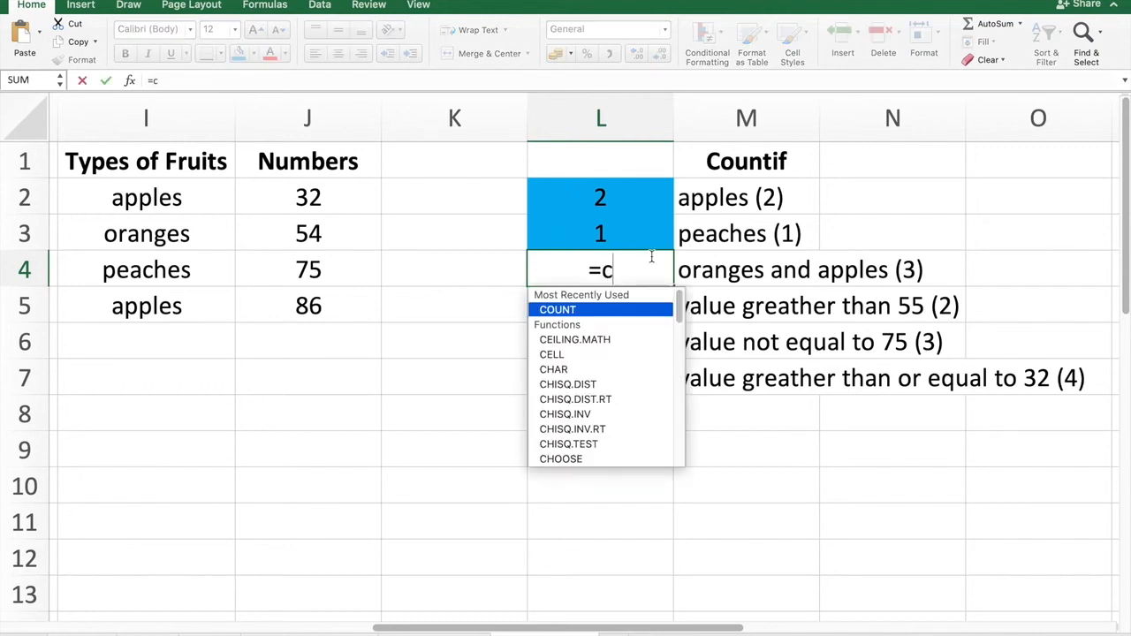
{"action": "type", "text": "ountit"}
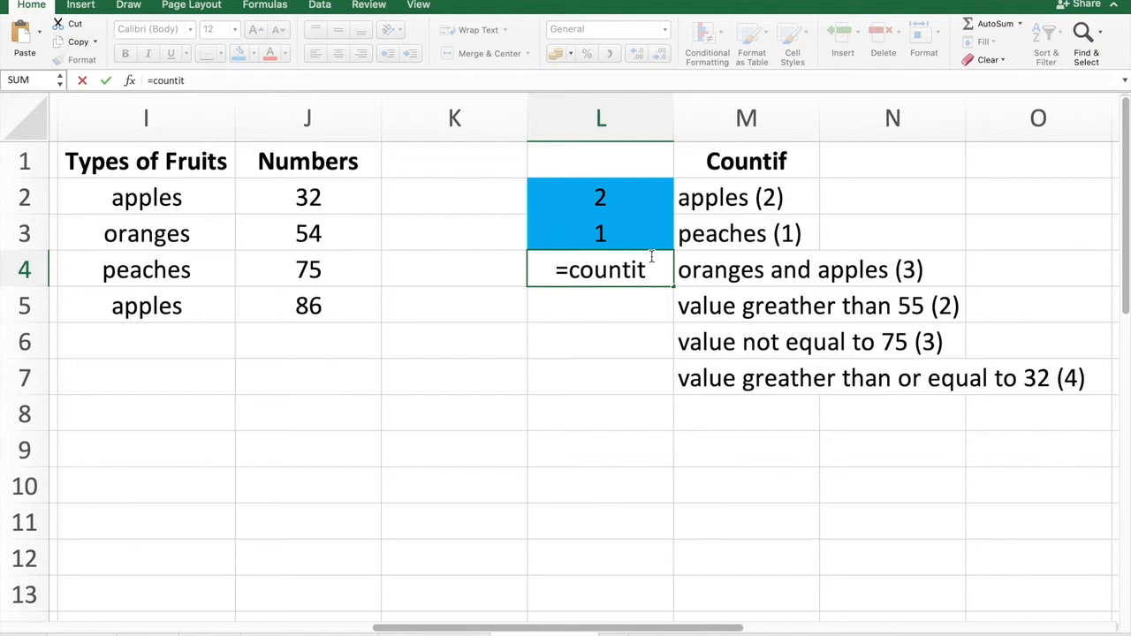
{"action": "key", "text": "BackSpace"}
{"action": "type", "text": "f"}
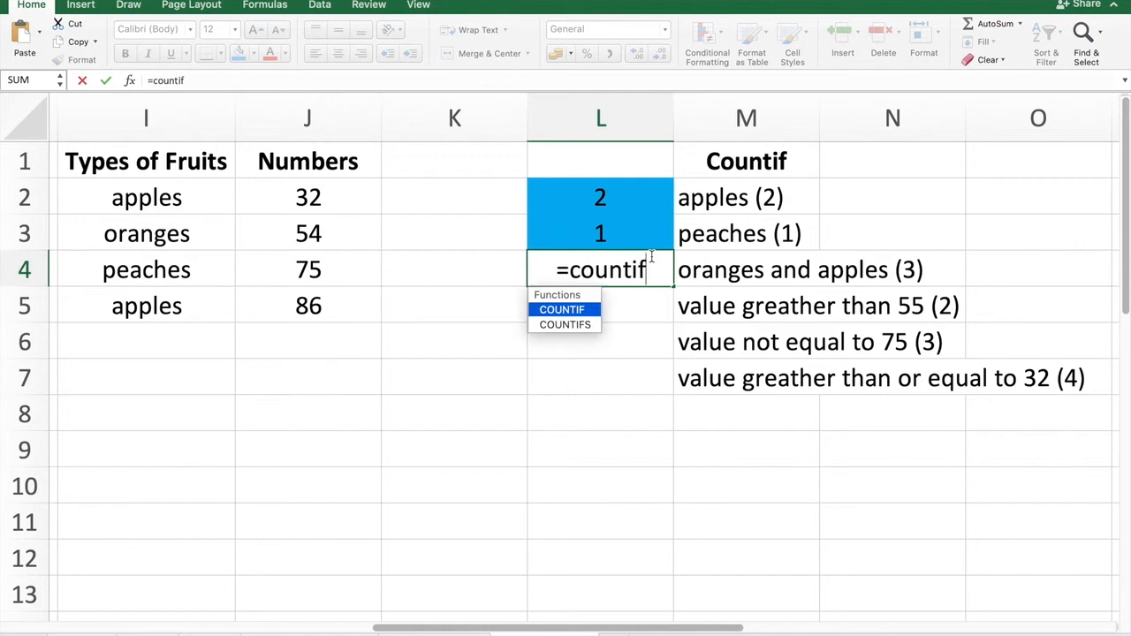
{"action": "double_click", "coordinate": [578, 308]}
{"action": "left_click_drag", "start_coordinate": [177, 198], "coordinate": [157, 304]}
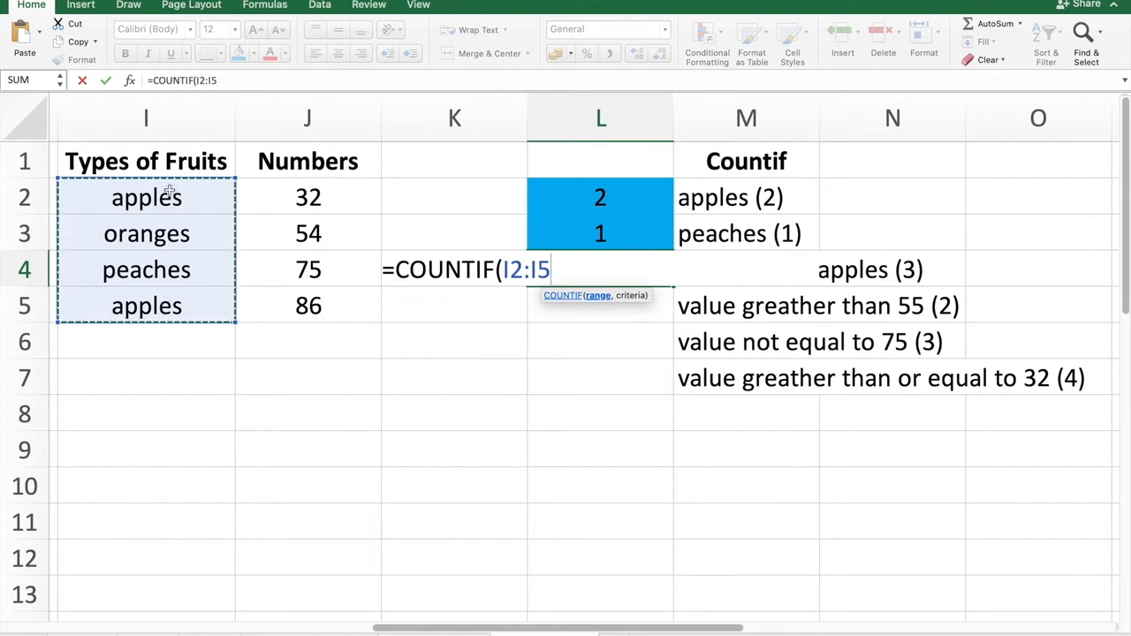
{"action": "type", "text": ","}
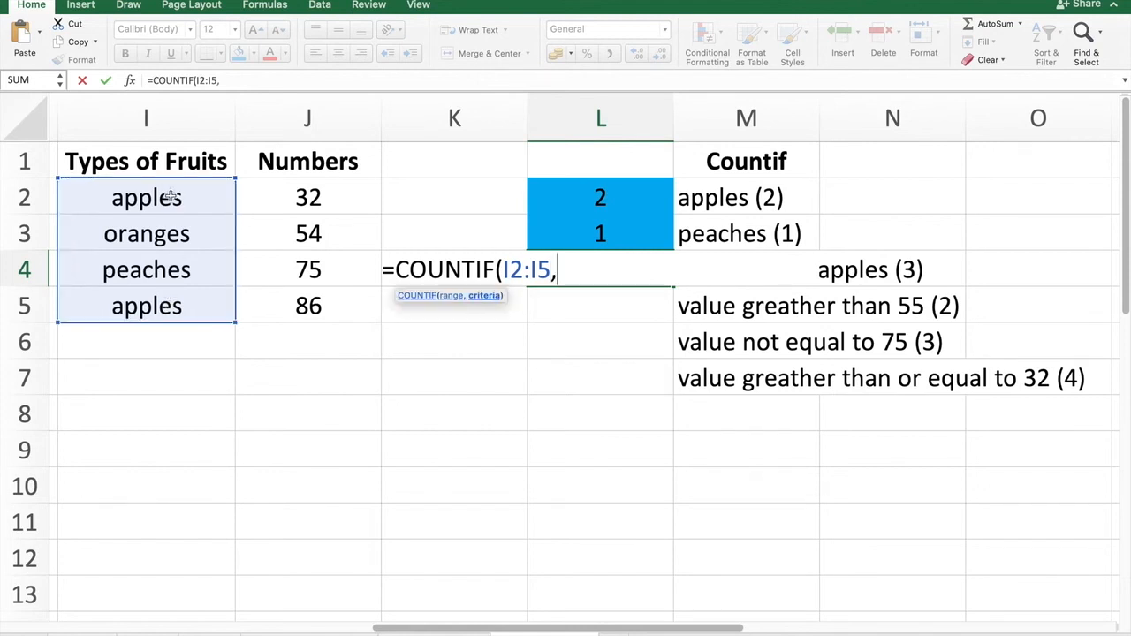
{"action": "type", "text": "\"oranges\""}
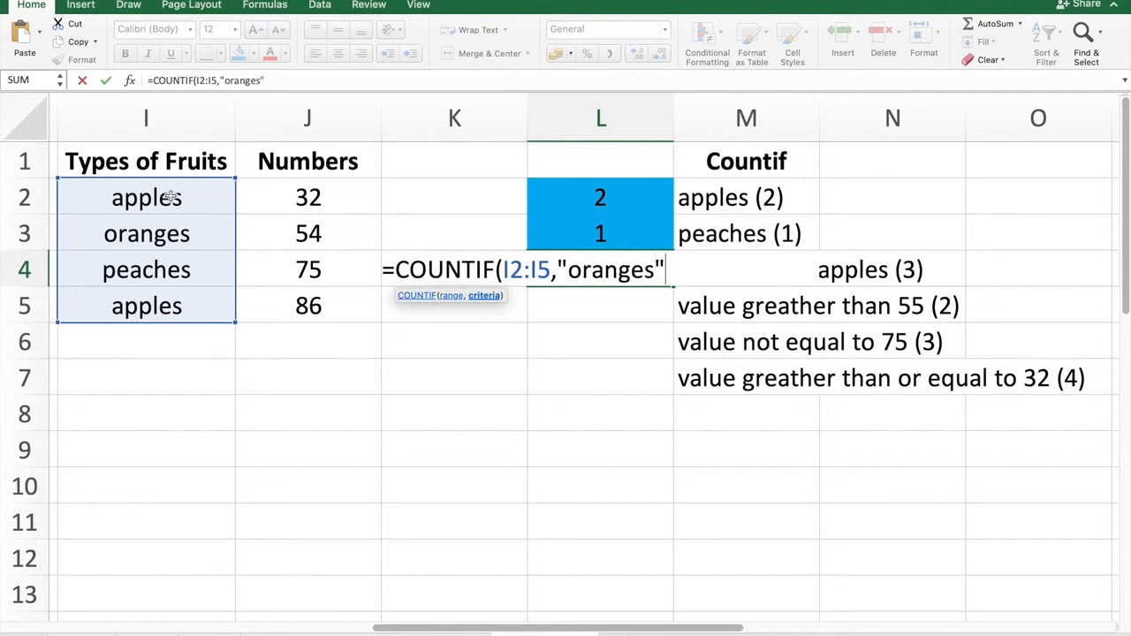
{"action": "type", "text": ")"}
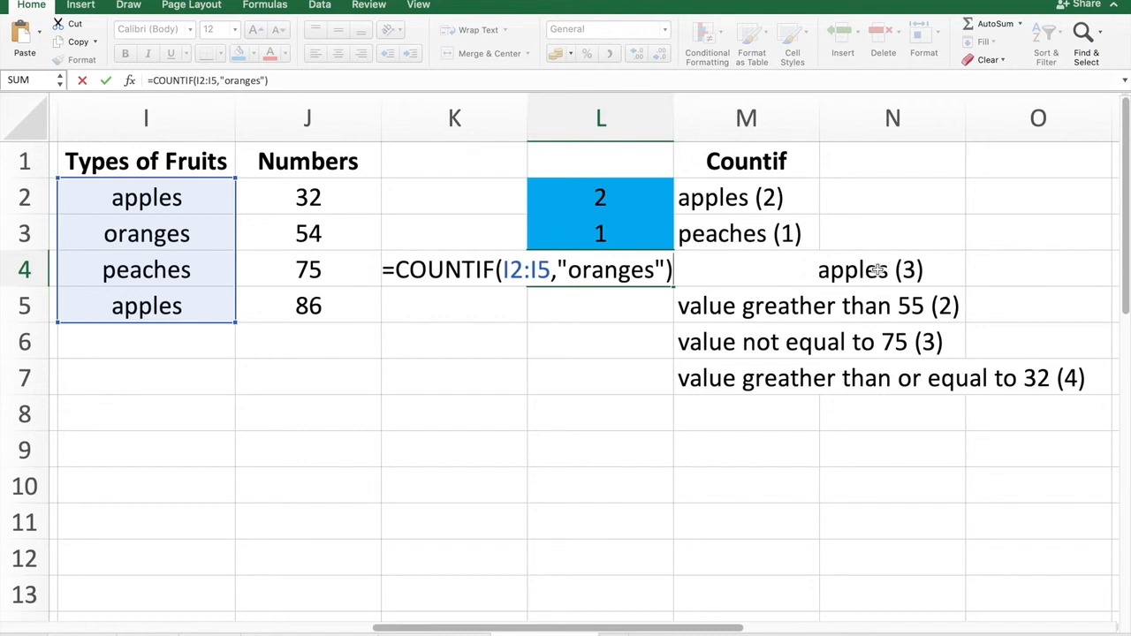
Extend the L4 formula with +COUNTIF(I2:I5,"apples") to count oranges and apples together.
{"action": "type", "text": "+countif"}
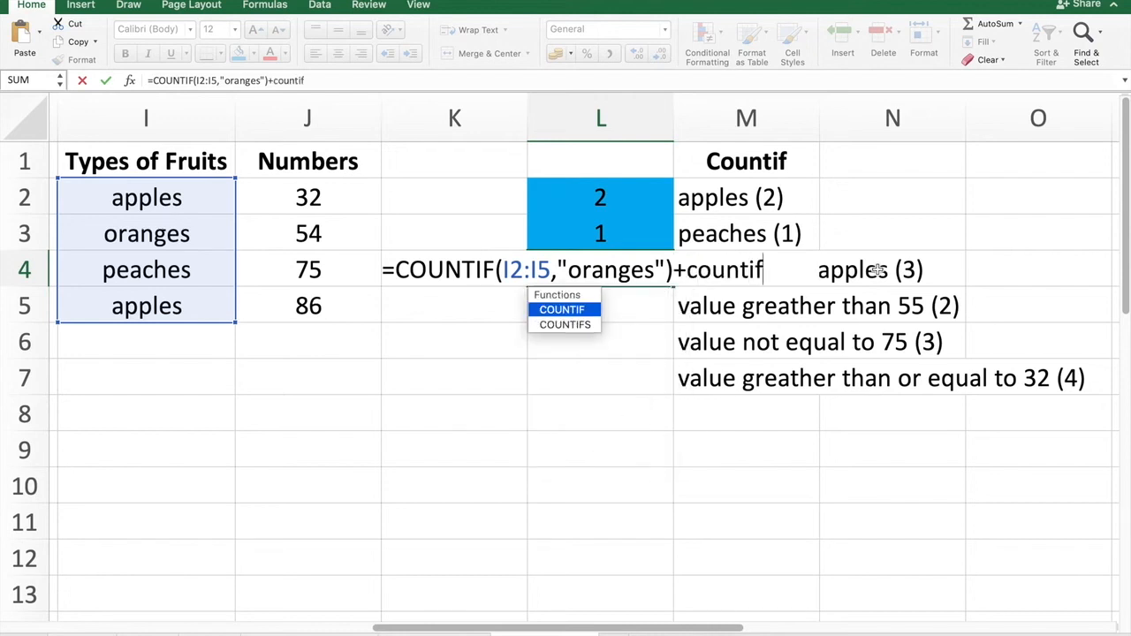
{"action": "double_click", "coordinate": [554, 311]}
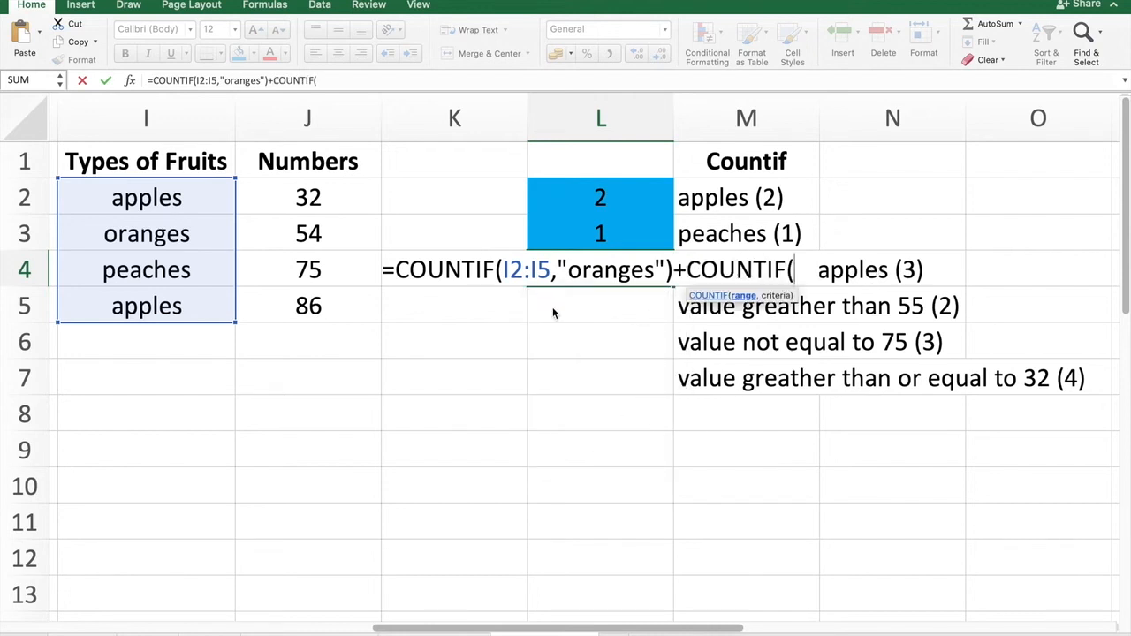
{"action": "left_click", "coordinate": [552, 309]}
{"action": "left_click_drag", "start_coordinate": [141, 198], "coordinate": [135, 303]}
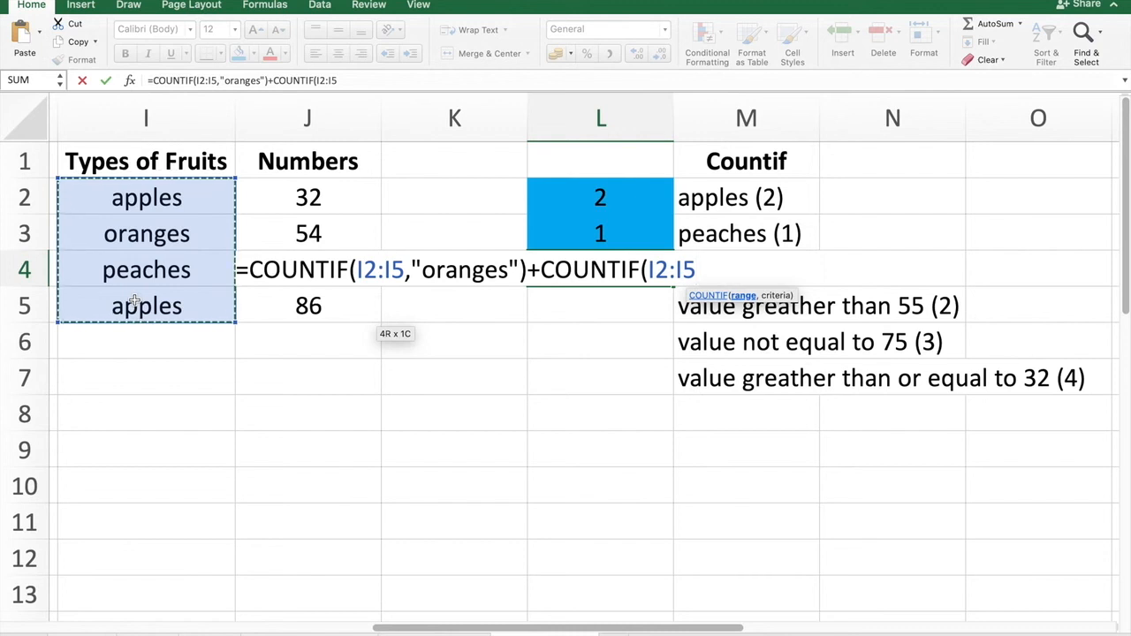
{"action": "type", "text": ","}
{"action": "type", "text": "\""}
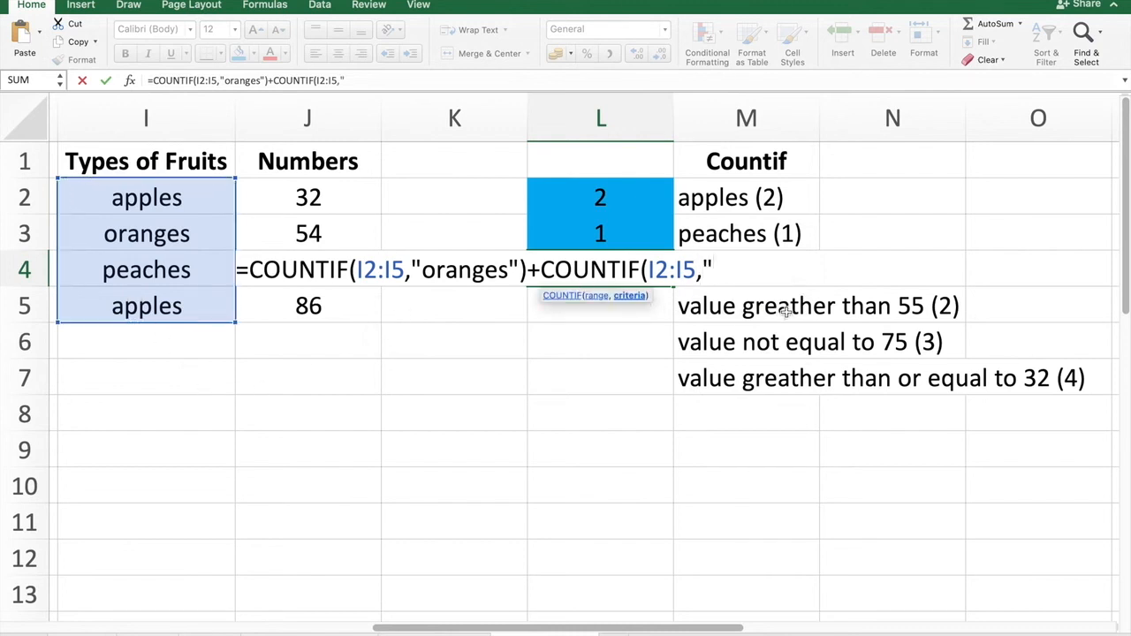
{"action": "type", "text": "ap"}
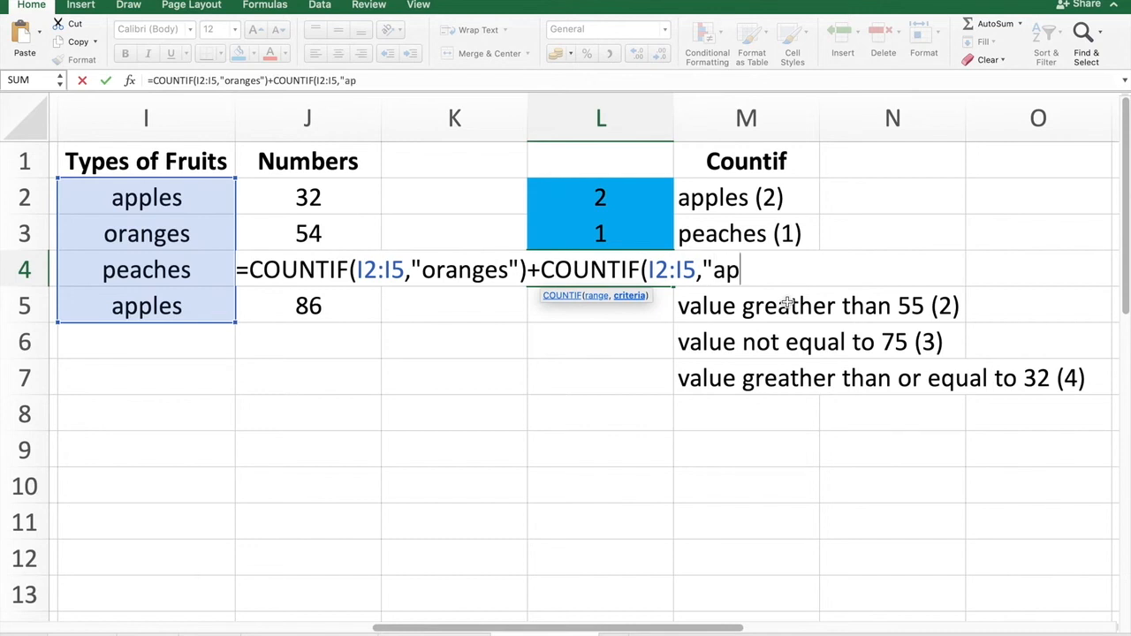
{"action": "type", "text": "ples"}
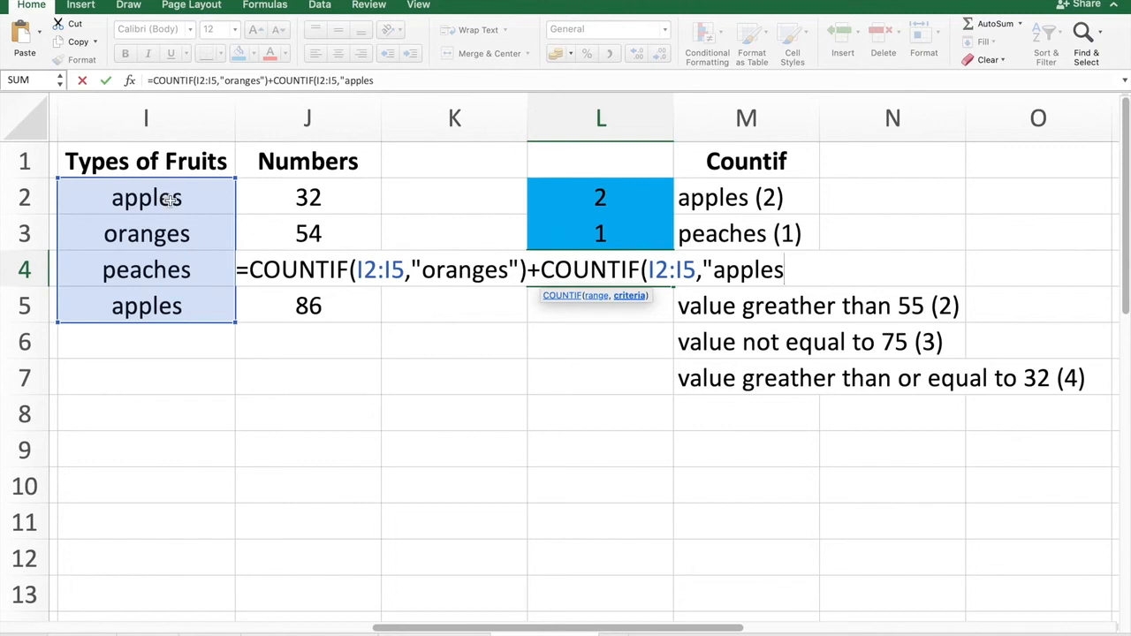
{"action": "type", "text": "\")"}
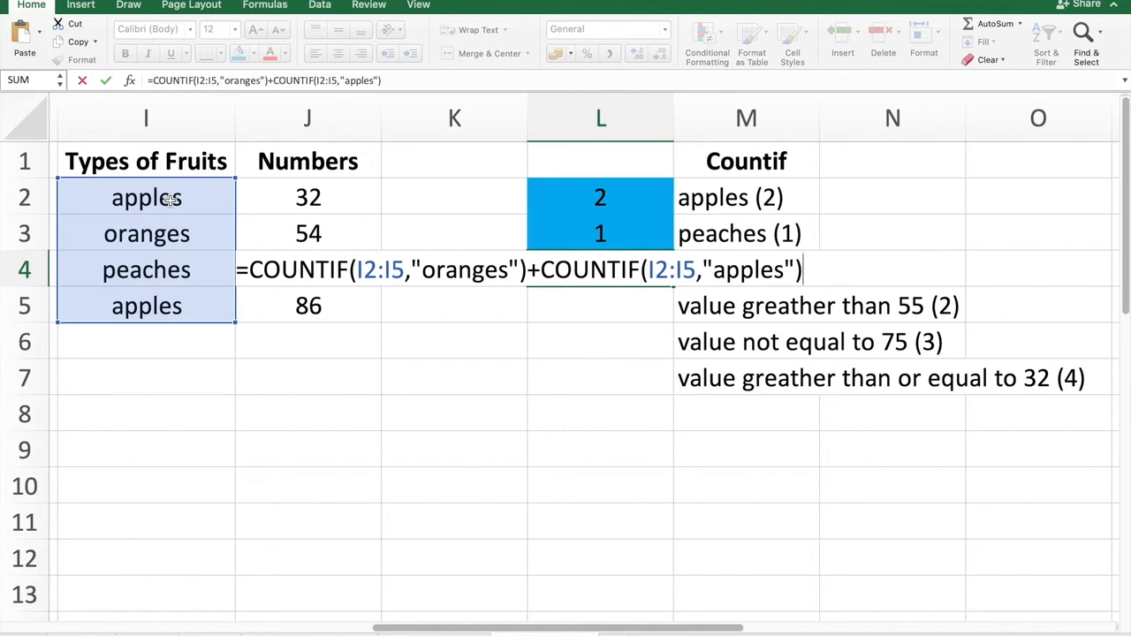
{"action": "key", "text": "Return"}
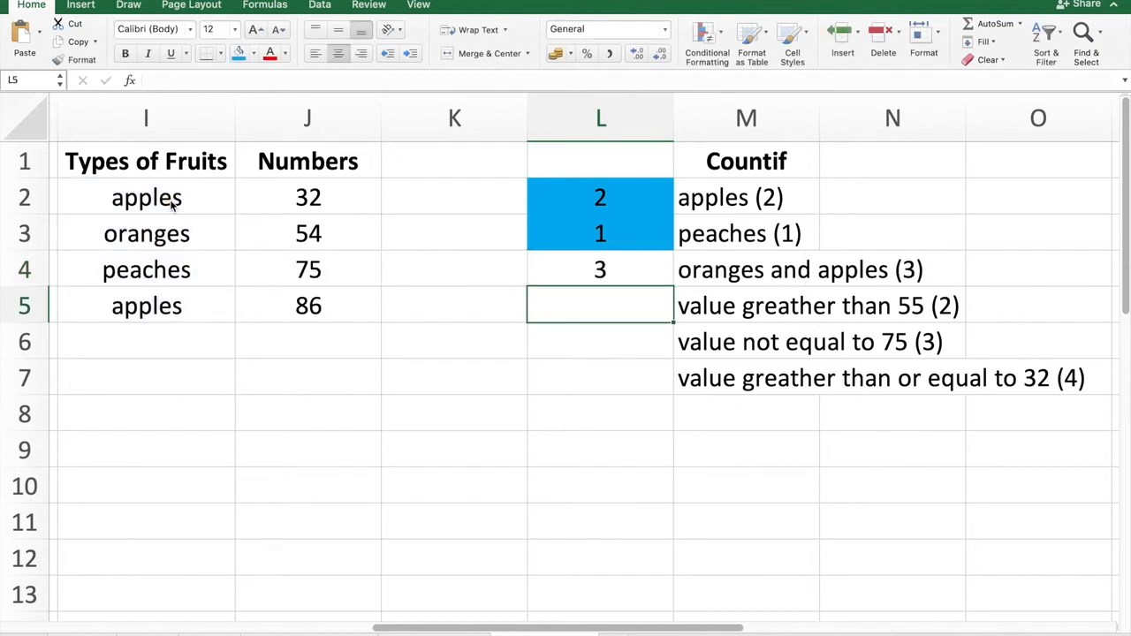
Fill cell L4 with the blue fill colour.
{"action": "left_click", "coordinate": [591, 271]}
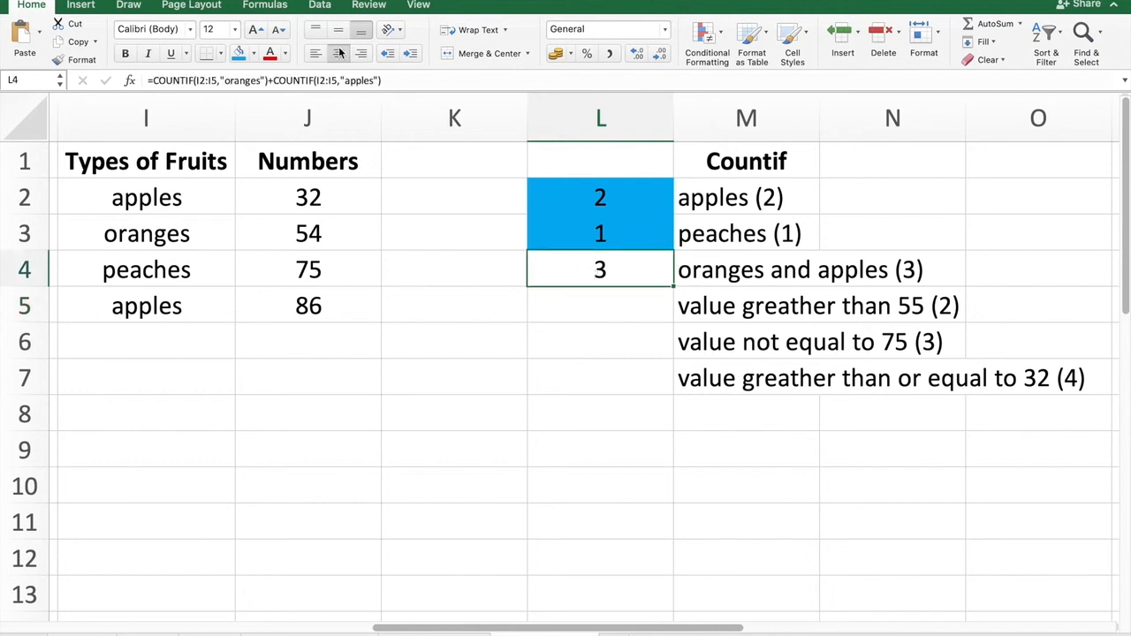
{"action": "left_click", "coordinate": [237, 53]}
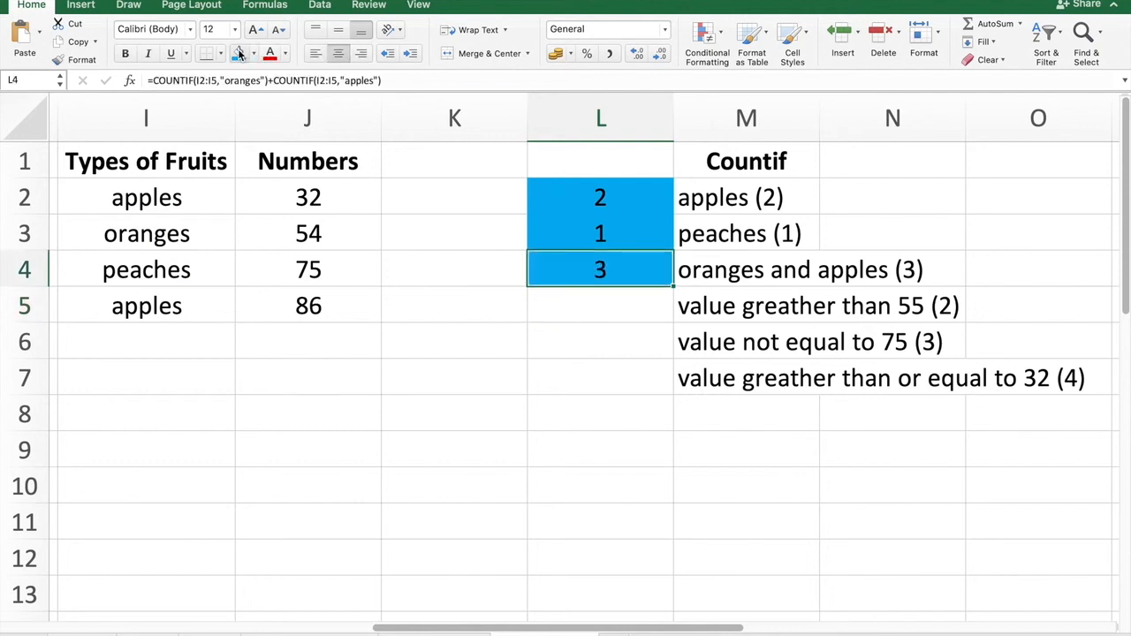
{"action": "left_click", "coordinate": [649, 319]}
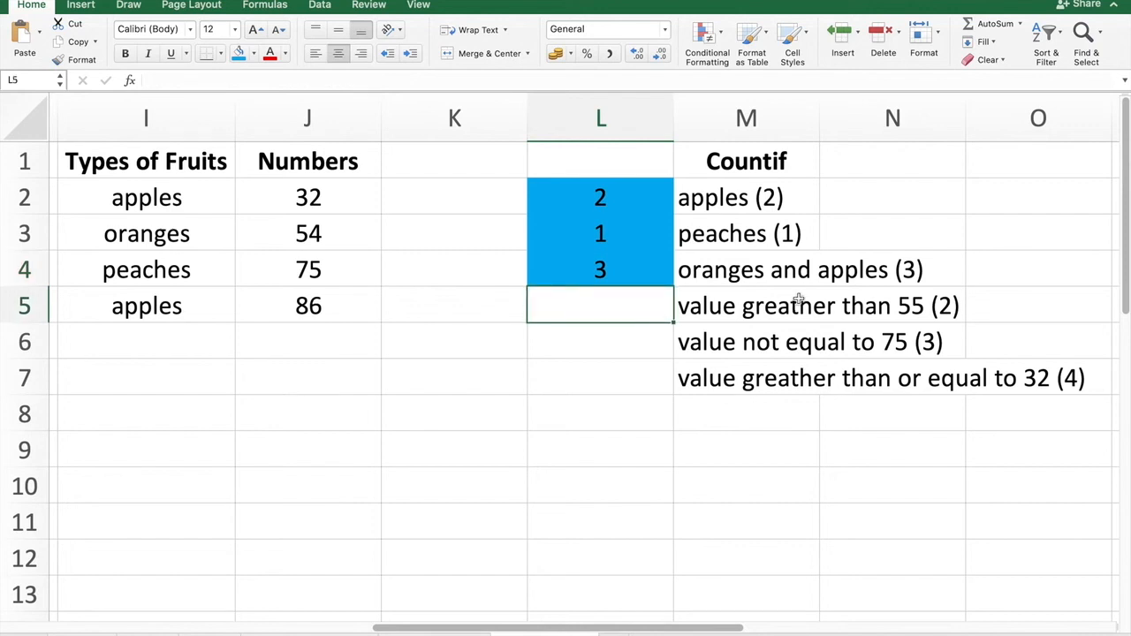
Examine the 'value greather than 55' label and the numbers in J2:J5.
{"action": "left_click", "coordinate": [759, 308]}
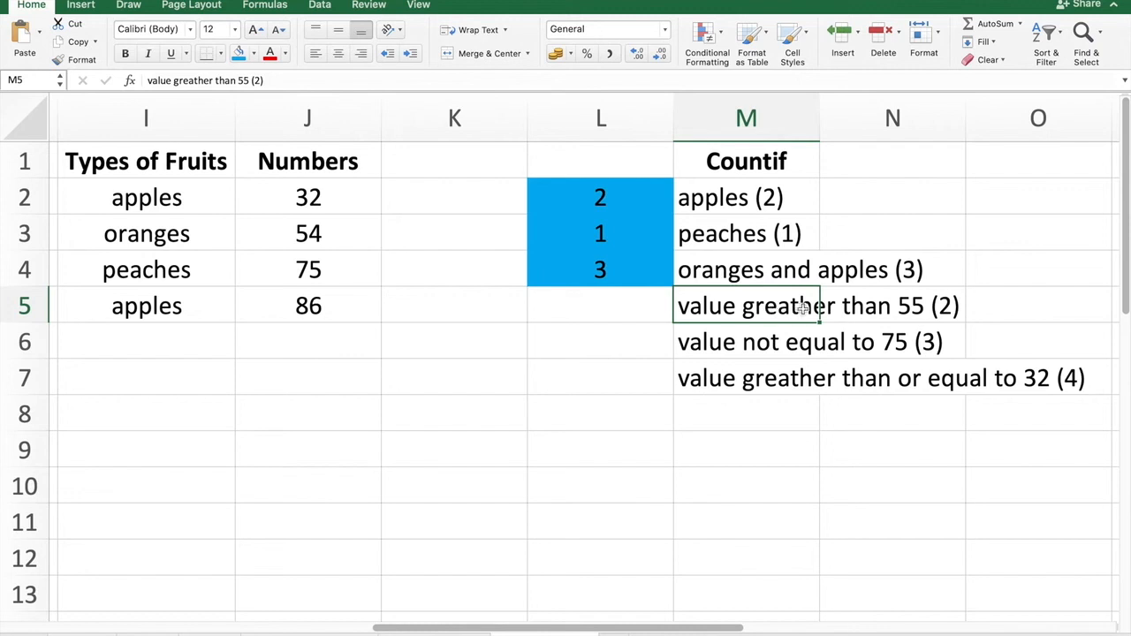
{"action": "left_click", "coordinate": [952, 306]}
{"action": "left_click", "coordinate": [312, 200]}
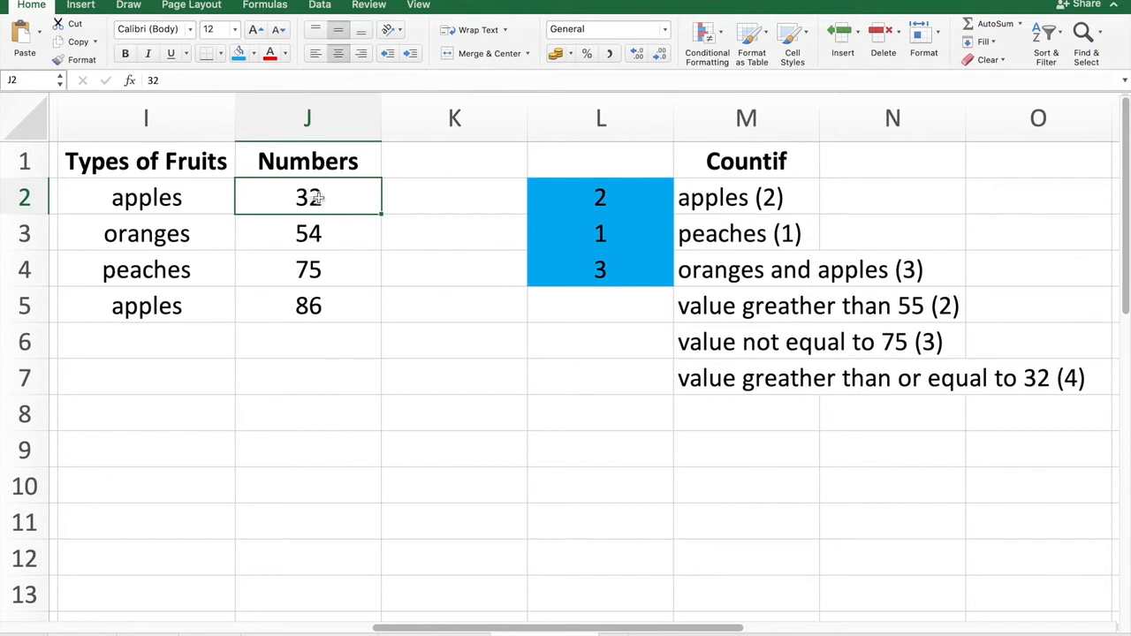
{"action": "left_click", "coordinate": [325, 239]}
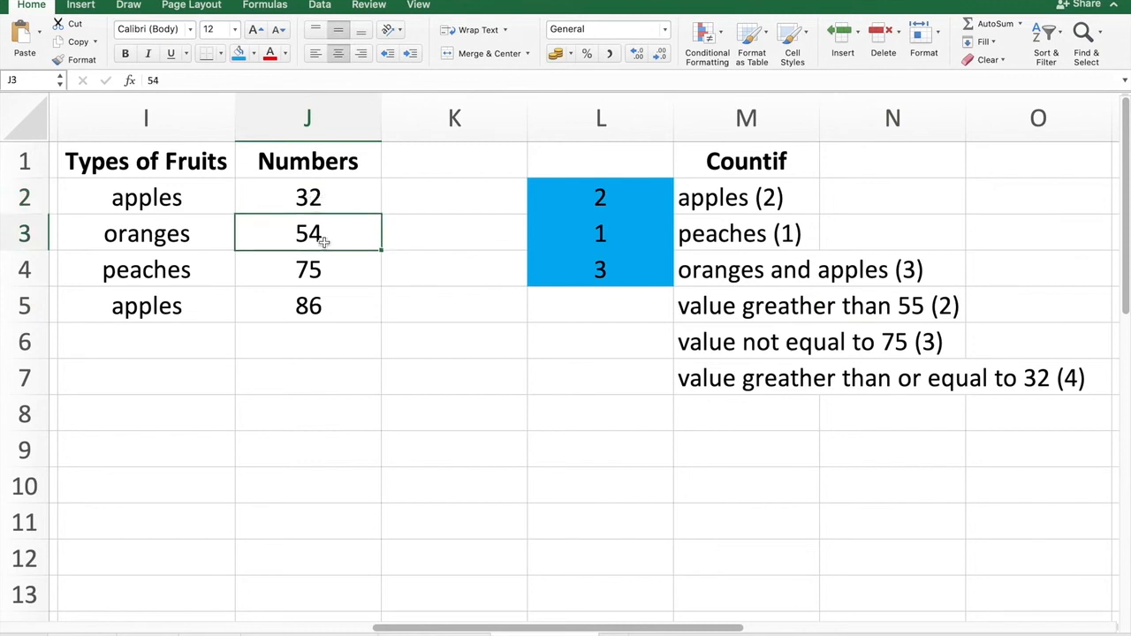
{"action": "left_click", "coordinate": [320, 270]}
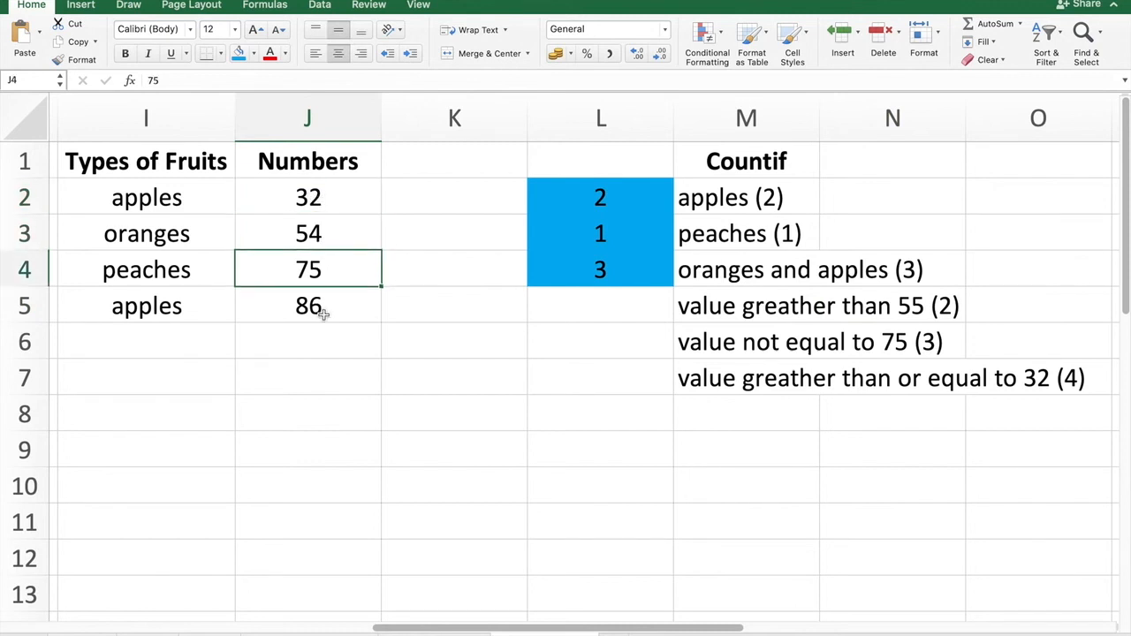
{"action": "left_click", "coordinate": [323, 311]}
{"action": "left_click", "coordinate": [315, 271]}
{"action": "left_click", "coordinate": [316, 310]}
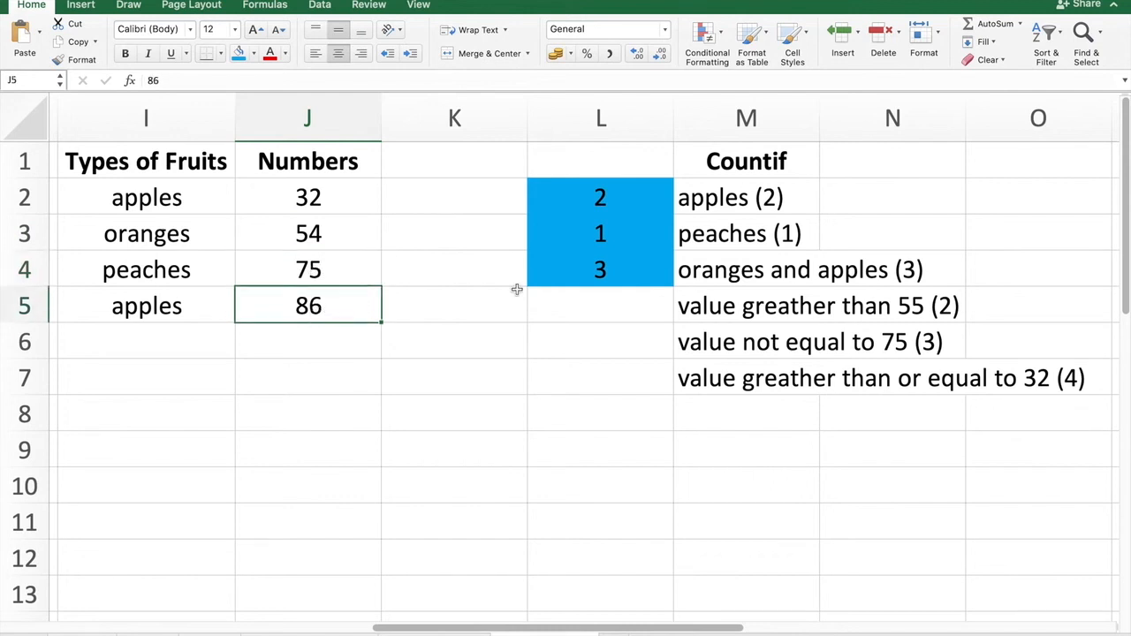
In cell L5, enter =COUNTIF(J2:J5,">55") to count numbers greater than 55.
{"action": "left_click", "coordinate": [603, 314]}
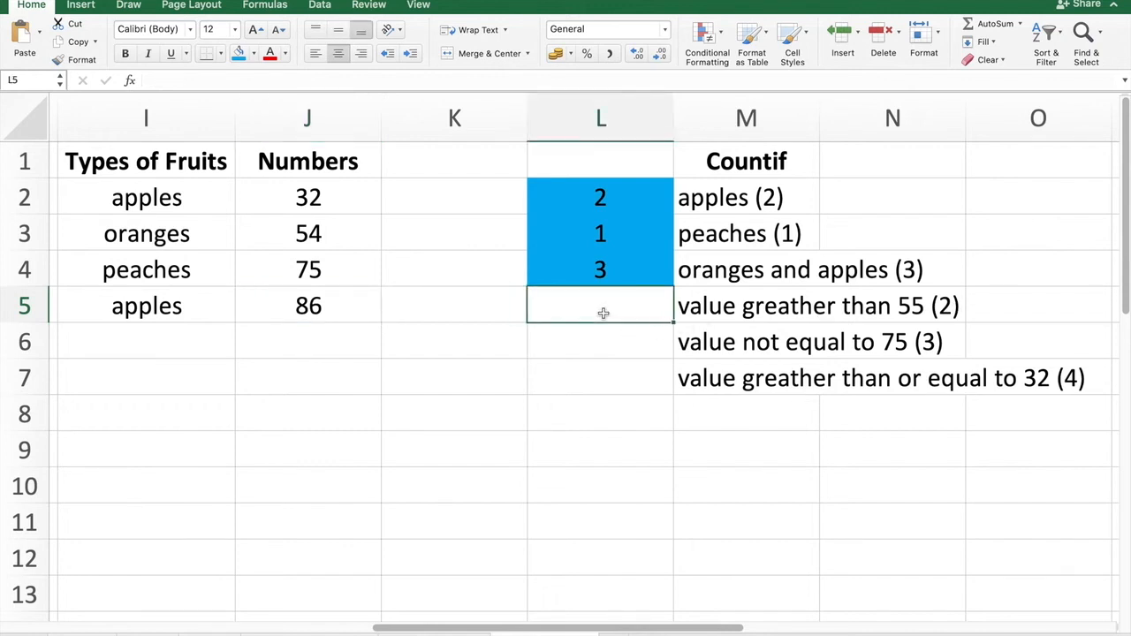
{"action": "type", "text": "=countif"}
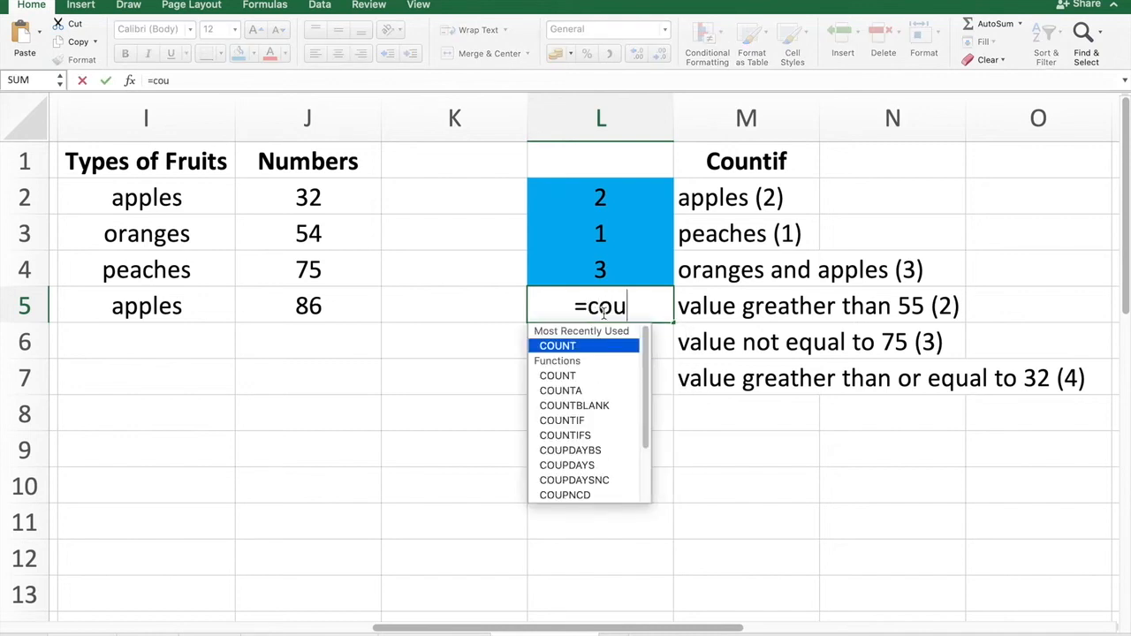
{"action": "key", "text": "Tab"}
{"action": "left_click", "coordinate": [587, 349]}
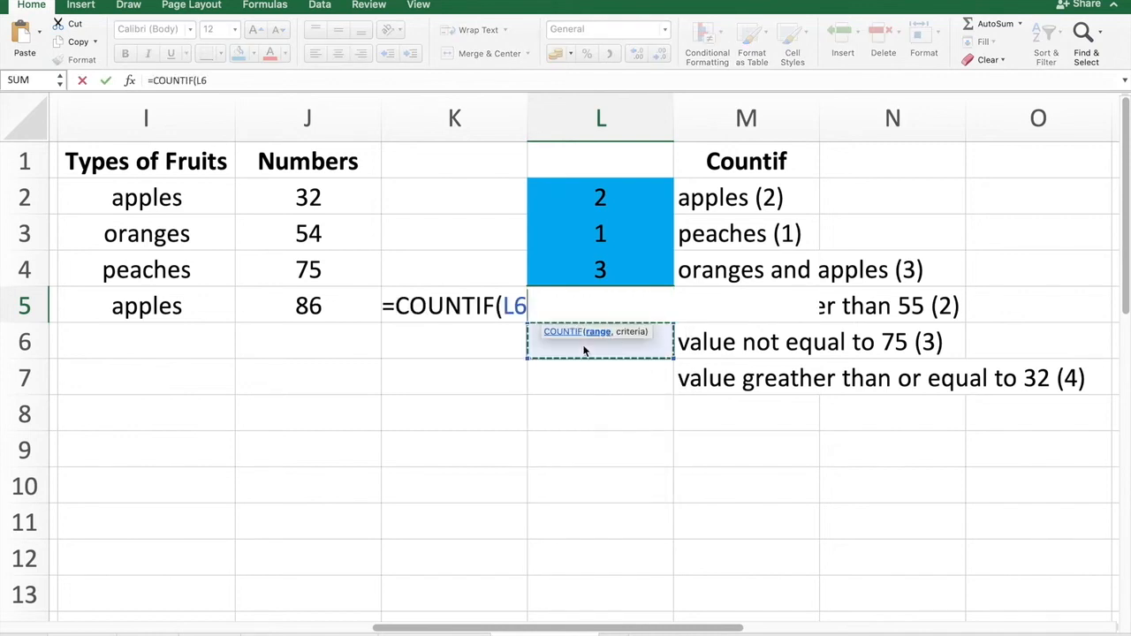
{"action": "left_click_drag", "start_coordinate": [352, 202], "coordinate": [339, 301]}
{"action": "type", "text": ","}
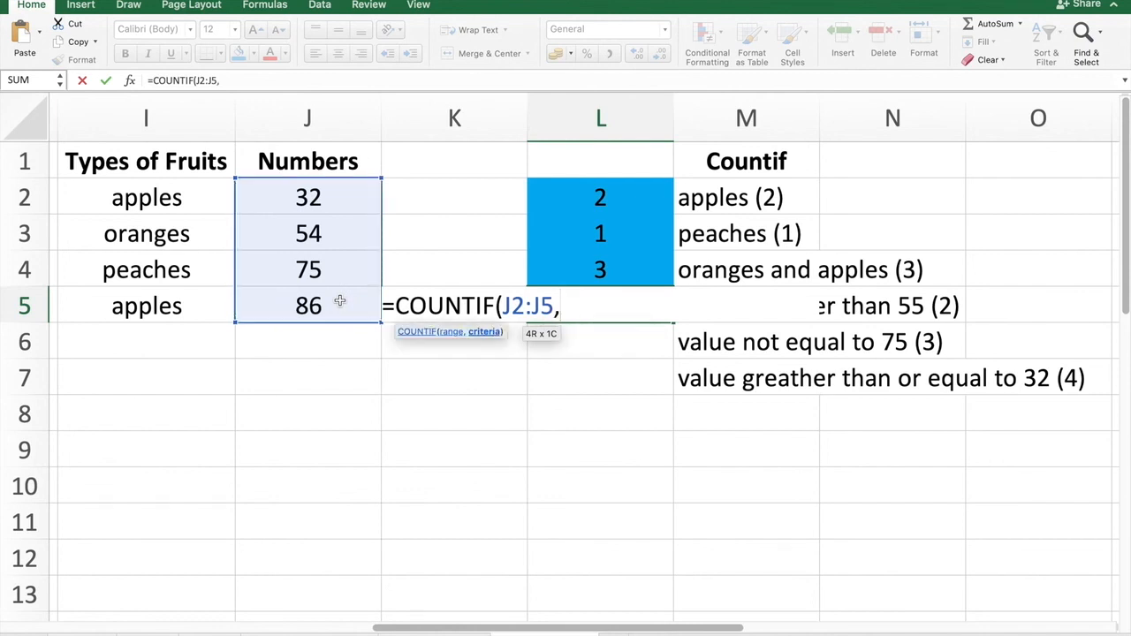
{"action": "type", "text": "\">55\""}
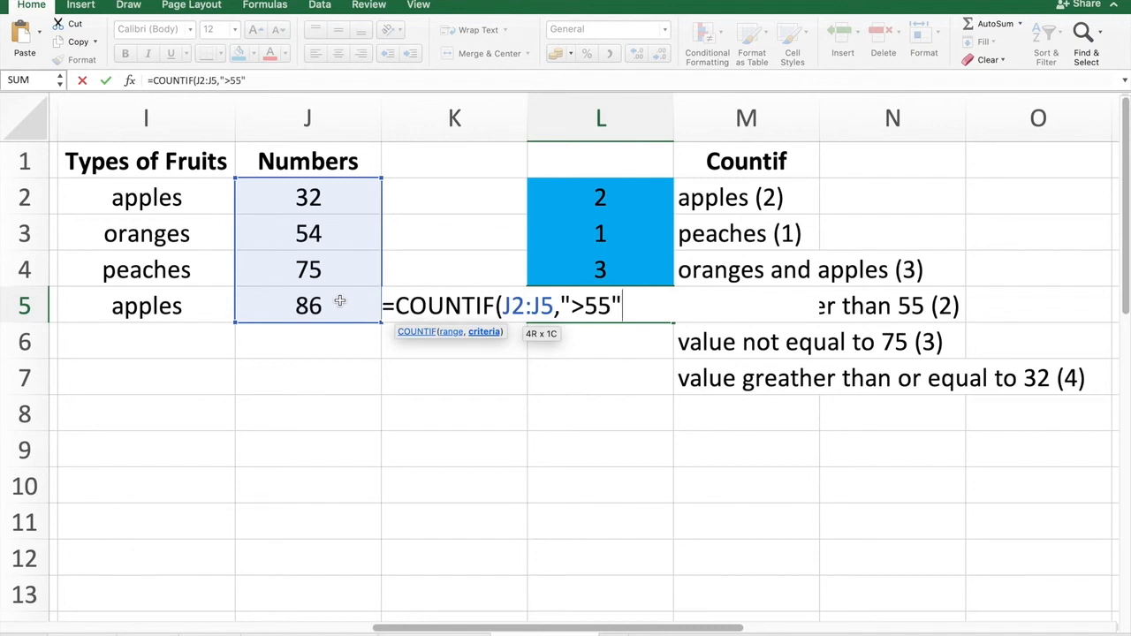
{"action": "type", "text": ")"}
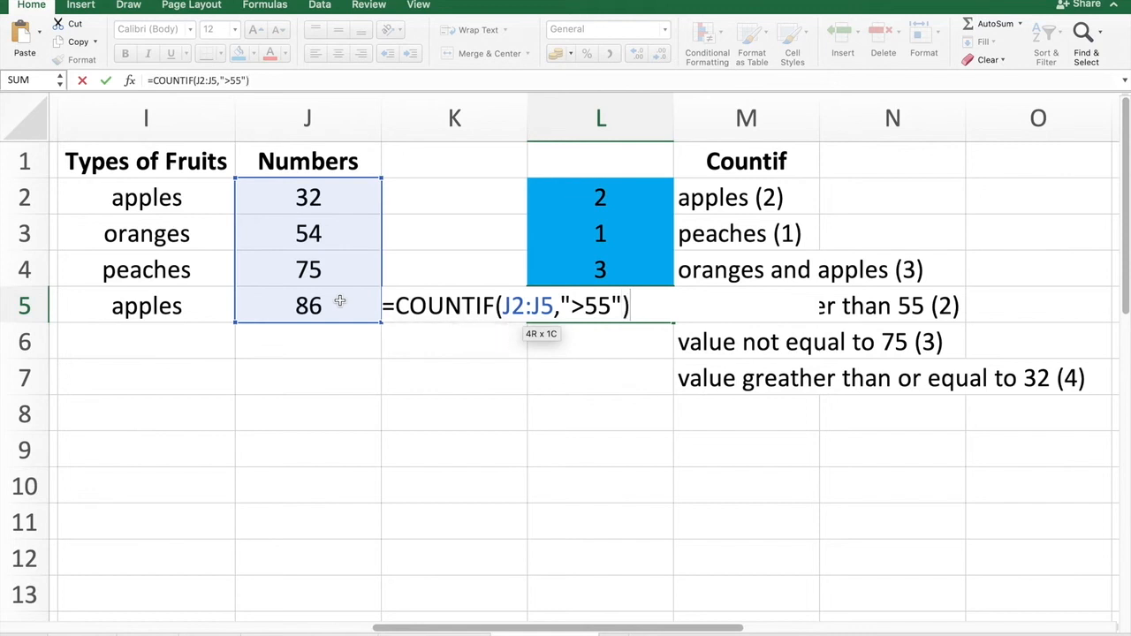
{"action": "key", "text": "Return"}
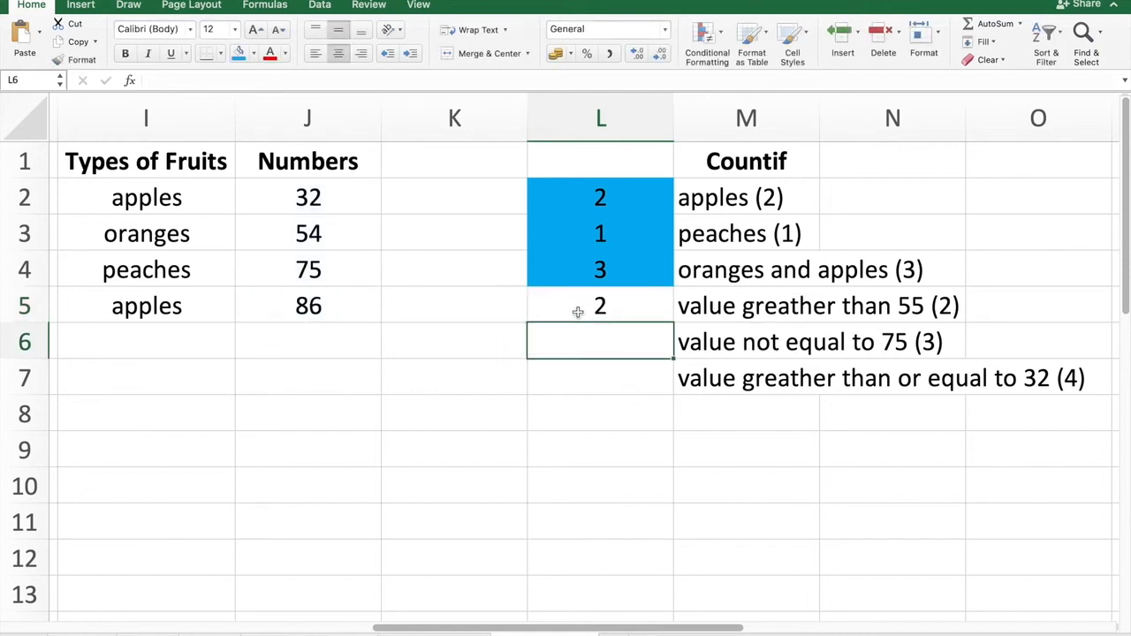
Fill cell L5 with the blue fill colour.
{"action": "left_click", "coordinate": [578, 310]}
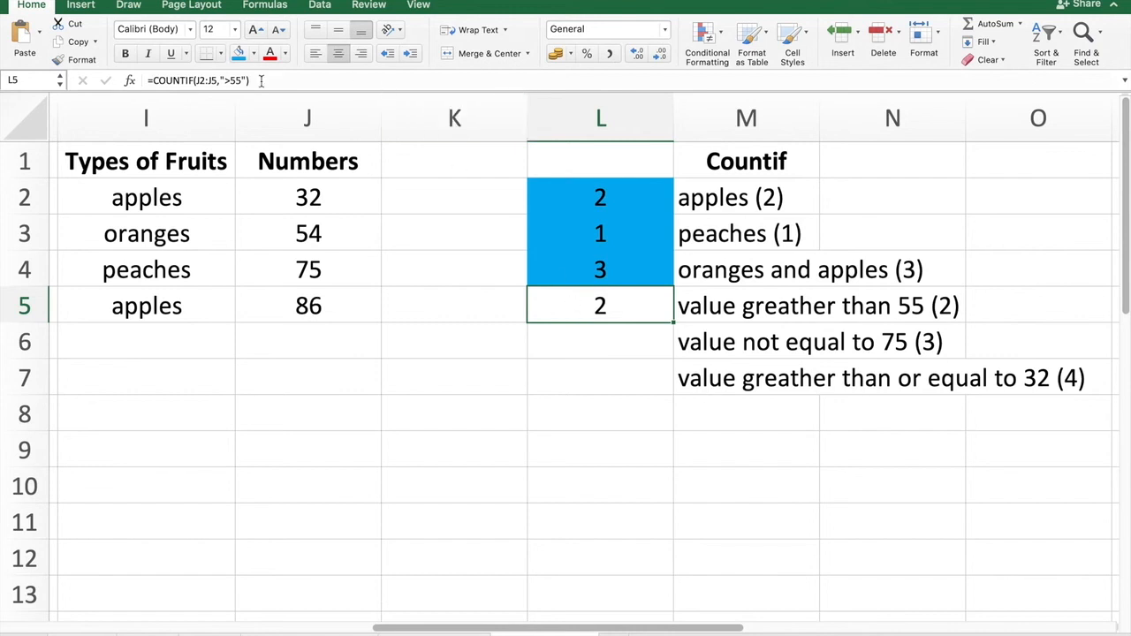
{"action": "left_click", "coordinate": [237, 53]}
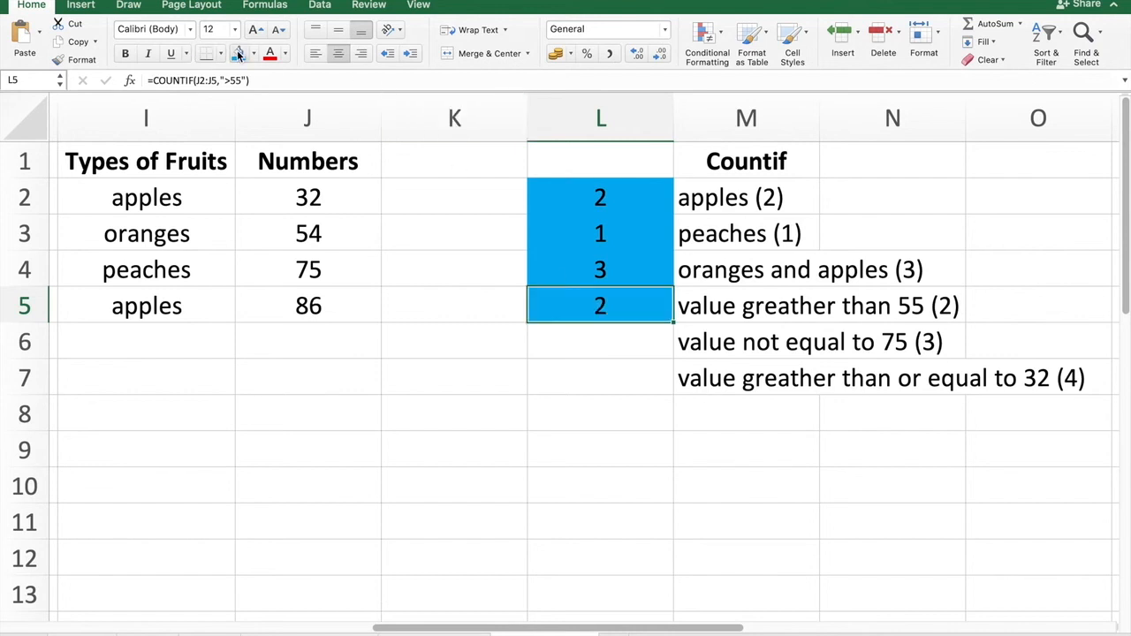
{"action": "left_click", "coordinate": [637, 344]}
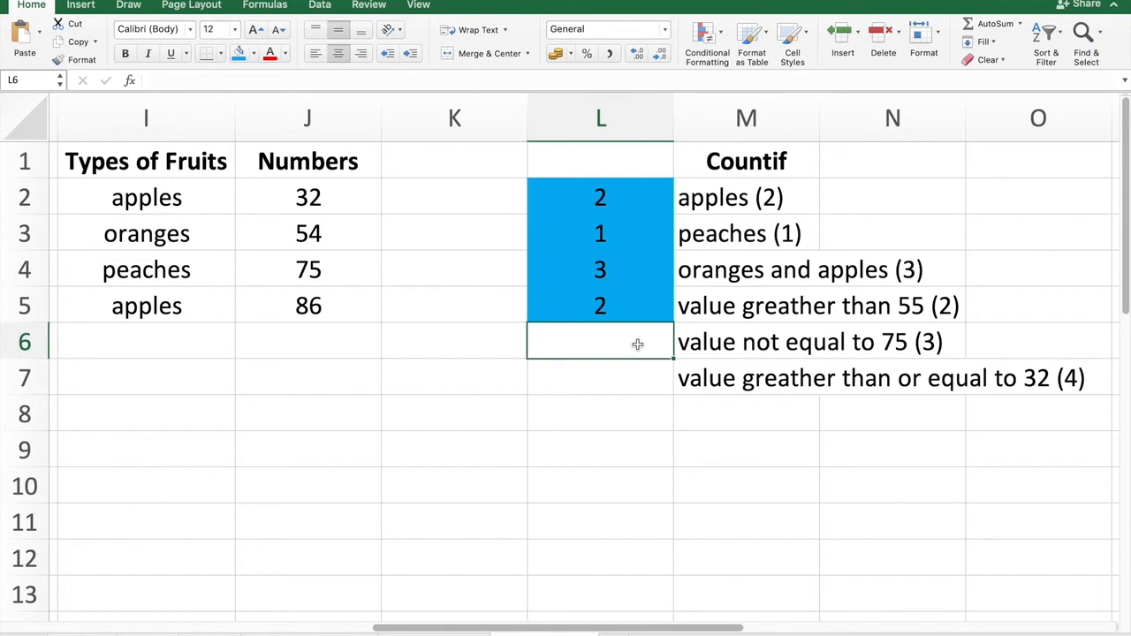
{"action": "type", "text": "<>"}
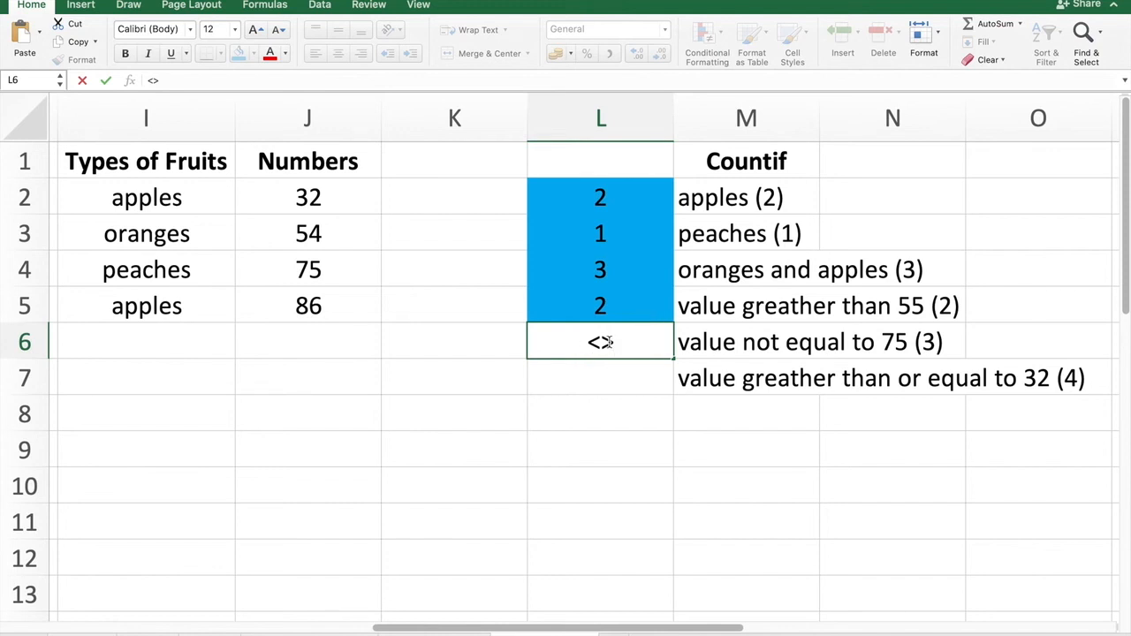
{"action": "key", "text": "BackSpace"}
{"action": "key", "text": "BackSpace"}
In cell L6, enter =COUNTIF(J2:J5,"<>75") to count numbers not equal to 75.
{"action": "type", "text": "=countif"}
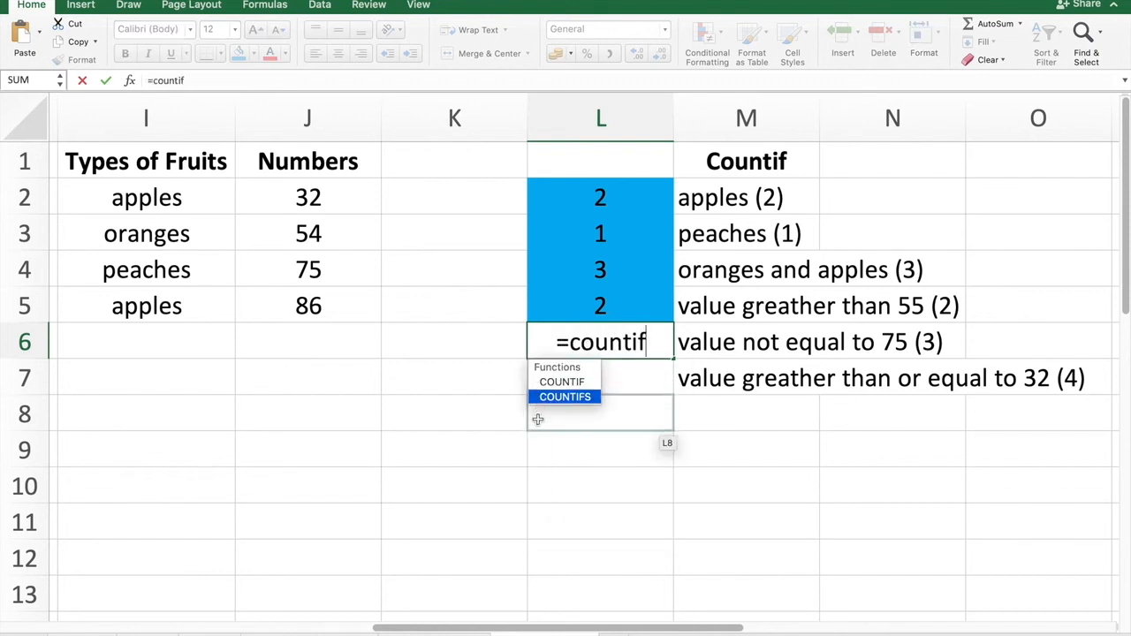
{"action": "left_click", "coordinate": [561, 382]}
{"action": "left_click", "coordinate": [561, 382]}
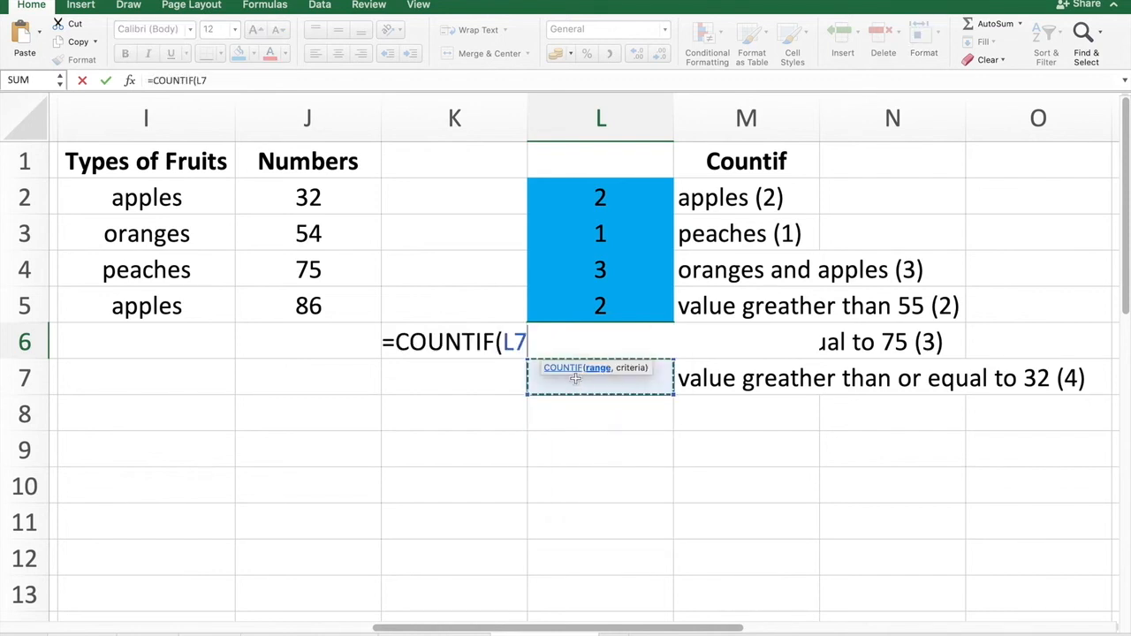
{"action": "left_click_drag", "start_coordinate": [338, 201], "coordinate": [337, 307]}
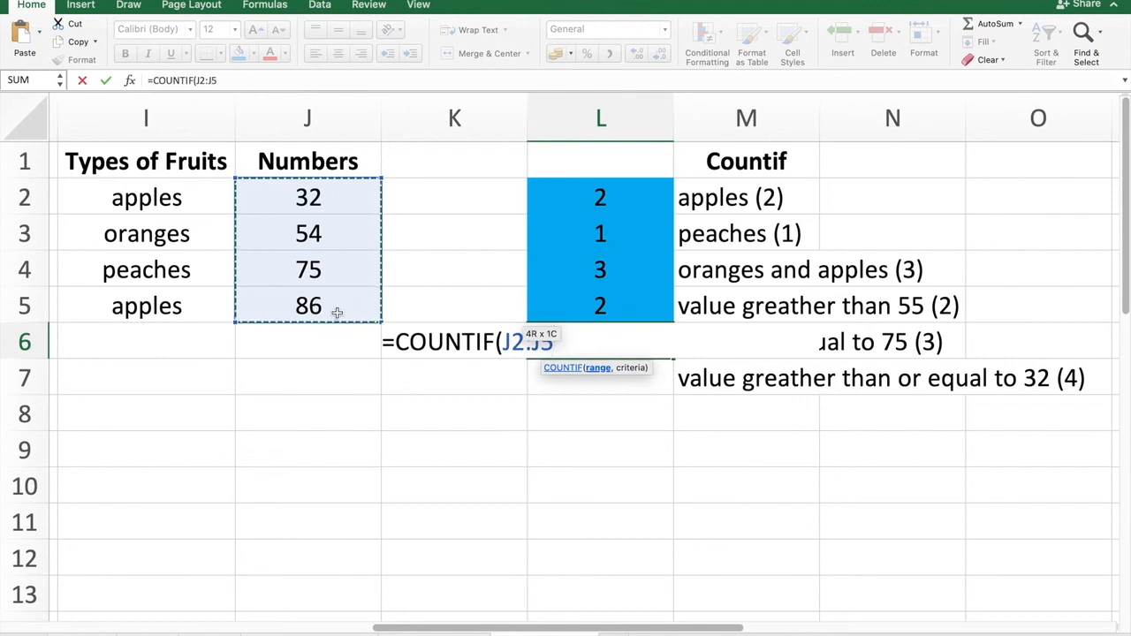
{"action": "type", "text": ",\""}
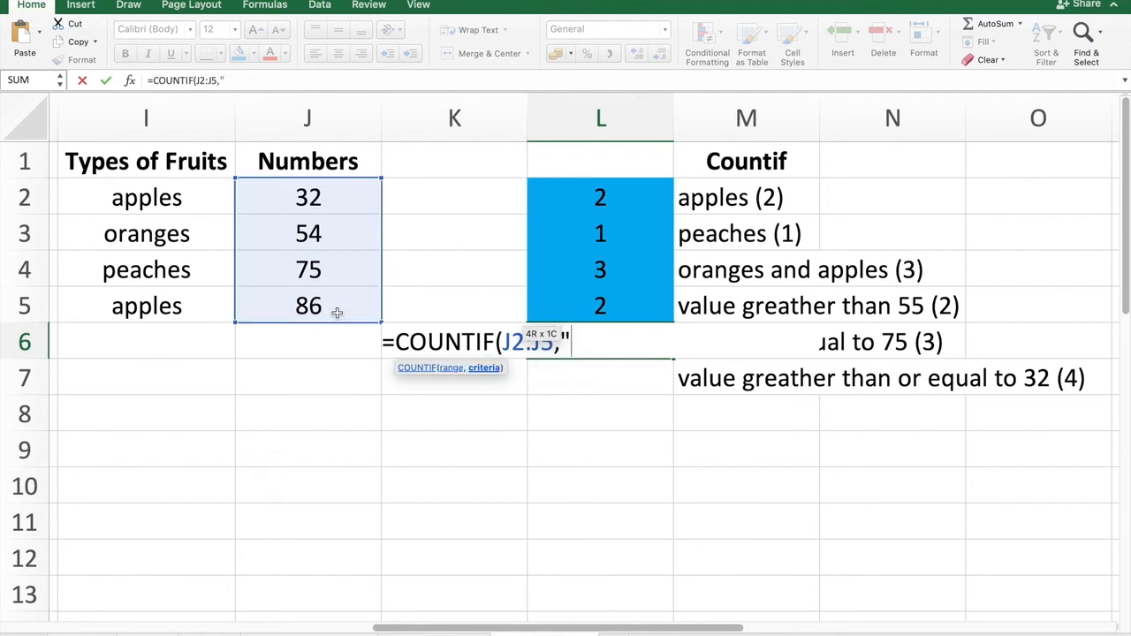
{"action": "type", "text": "<>75"}
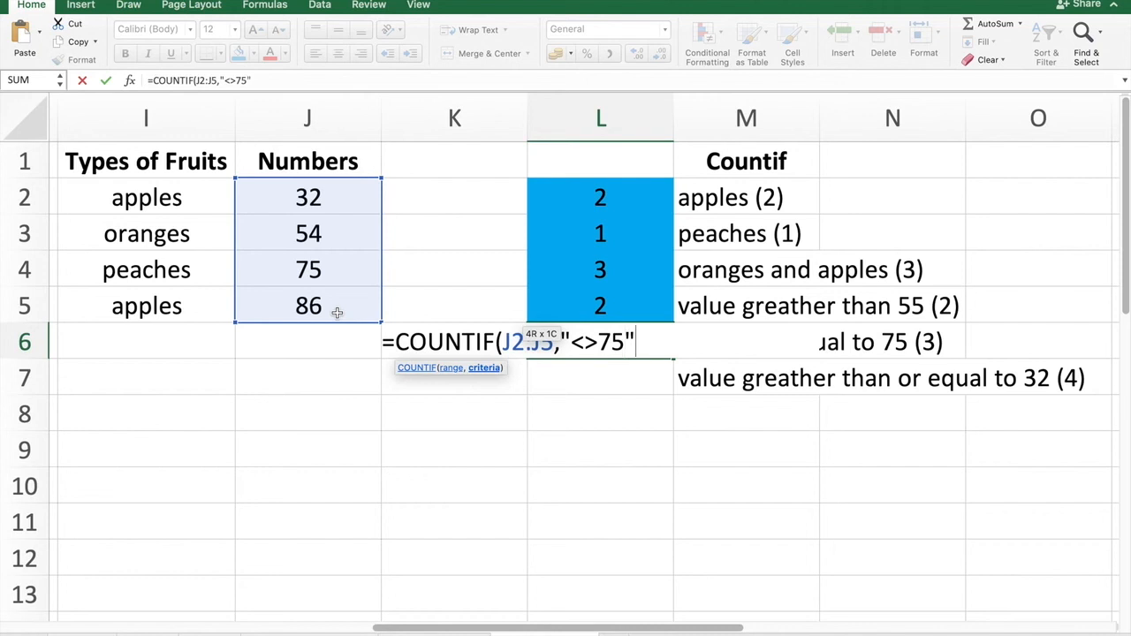
{"action": "type", "text": "\")"}
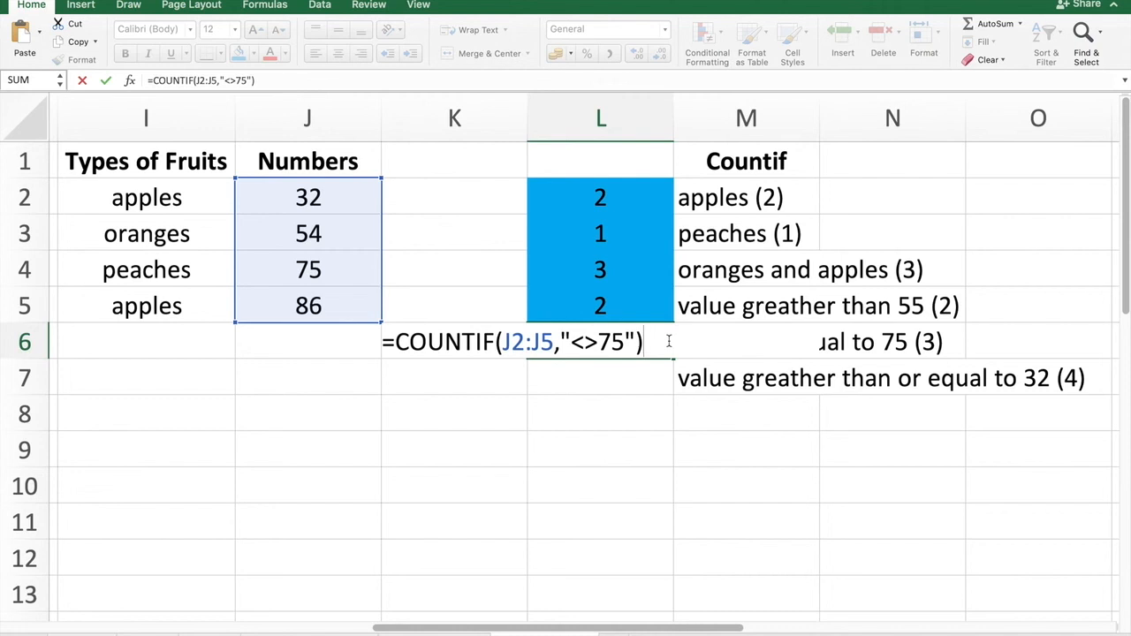
{"action": "key", "text": "Return"}
Fill cell L6 with the blue fill colour.
{"action": "left_click", "coordinate": [618, 343]}
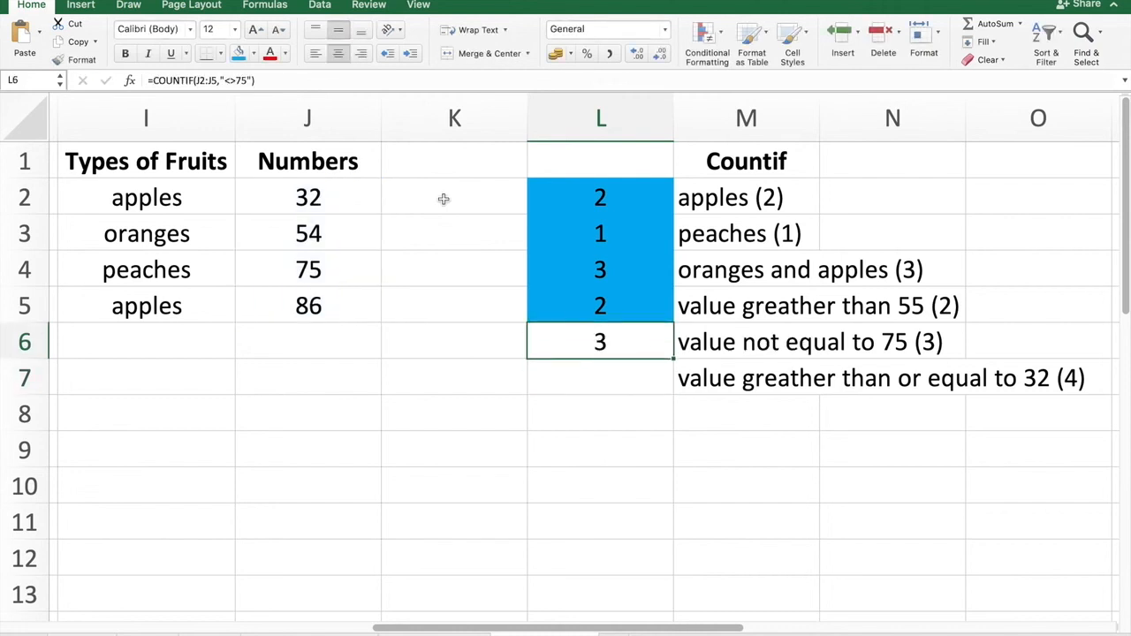
{"action": "left_click", "coordinate": [238, 54]}
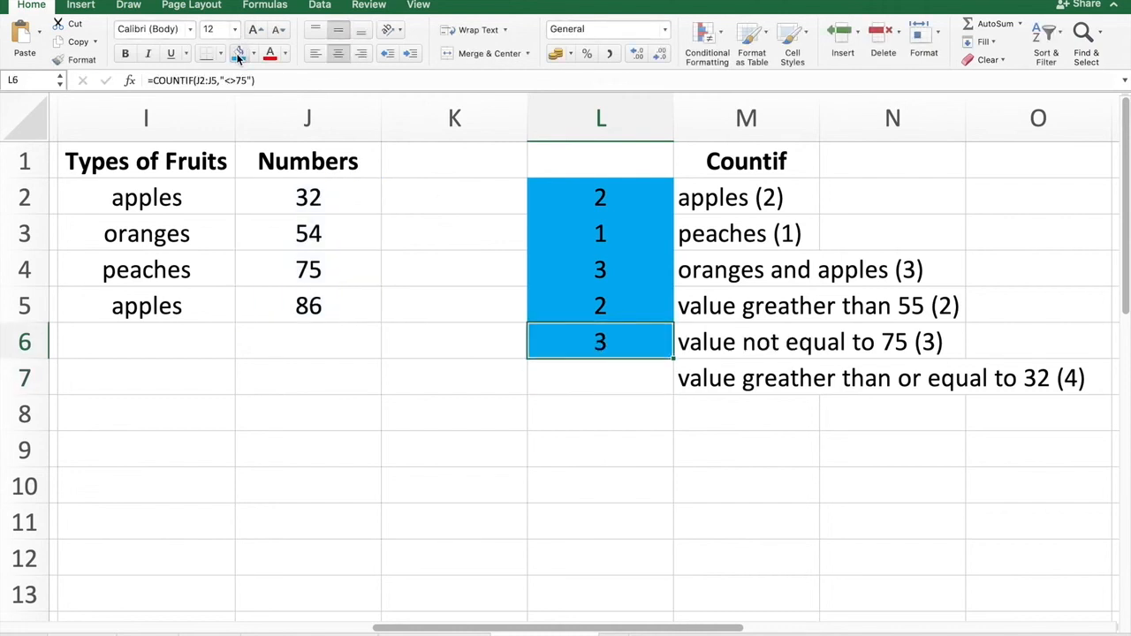
{"action": "left_click", "coordinate": [569, 373]}
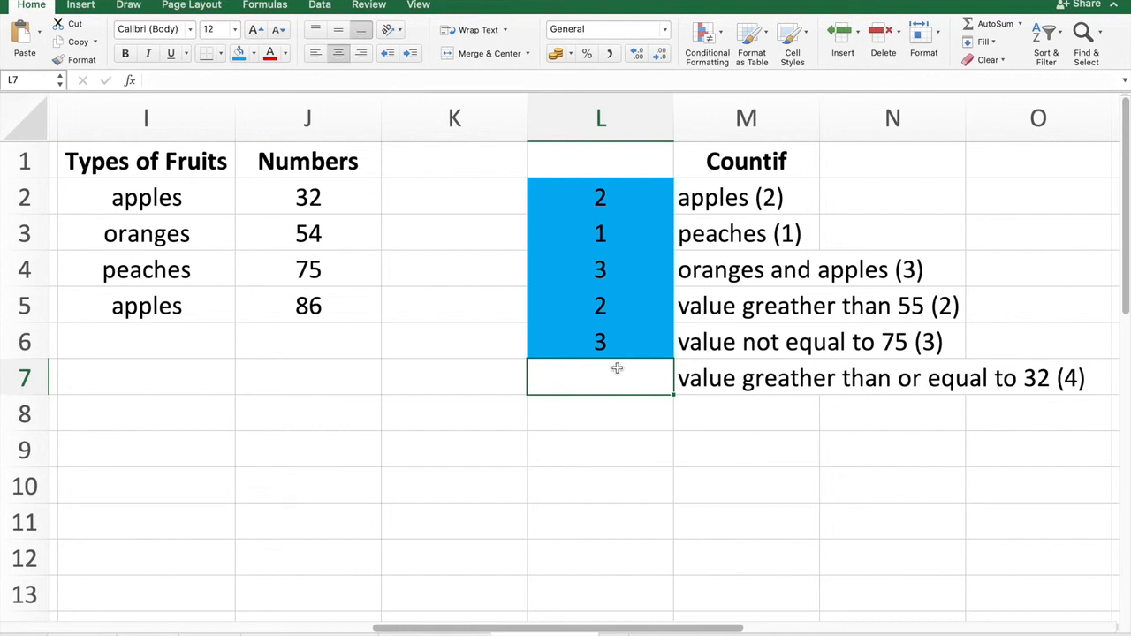
Review the numbers in J2:J5 against the 'greater than or equal to 32' criterion.
{"action": "left_click", "coordinate": [314, 196]}
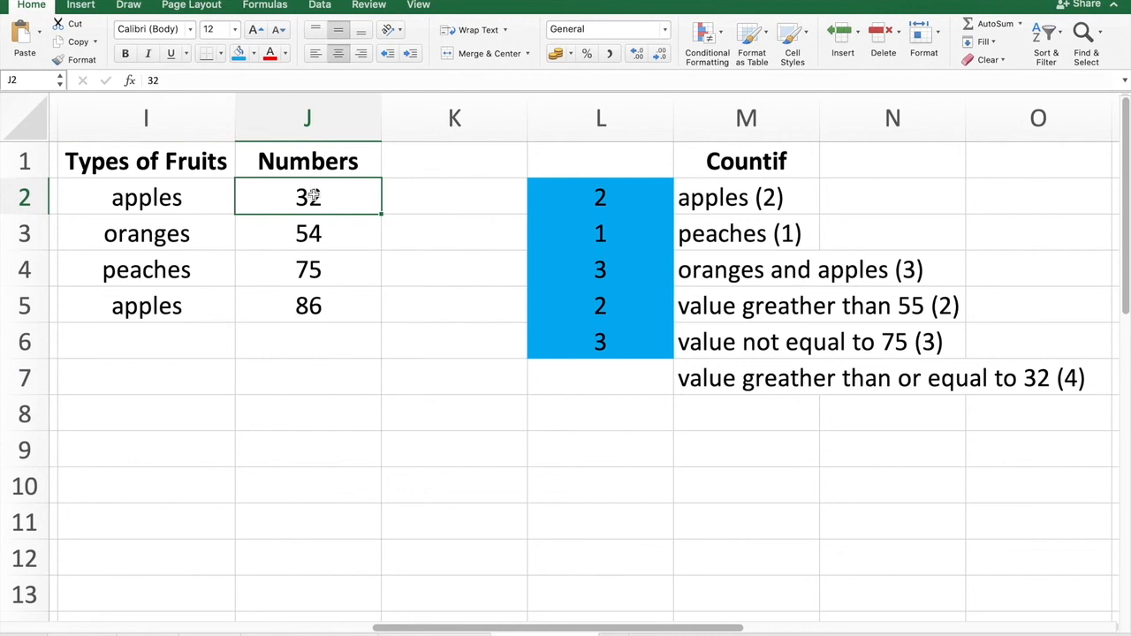
{"action": "left_click", "coordinate": [341, 235]}
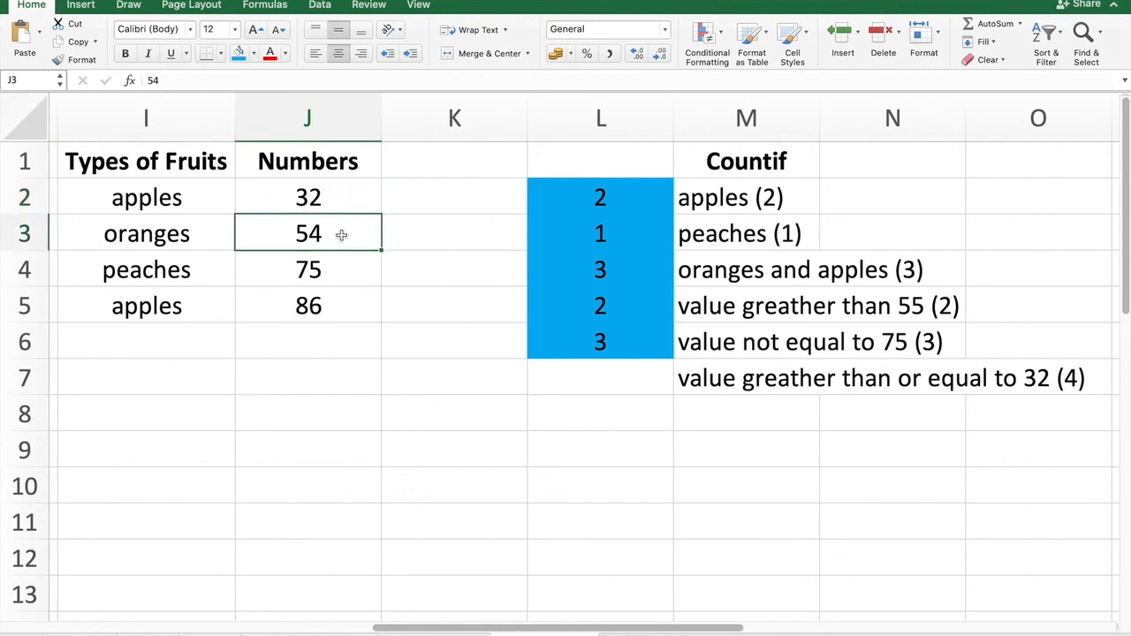
{"action": "left_click", "coordinate": [316, 307]}
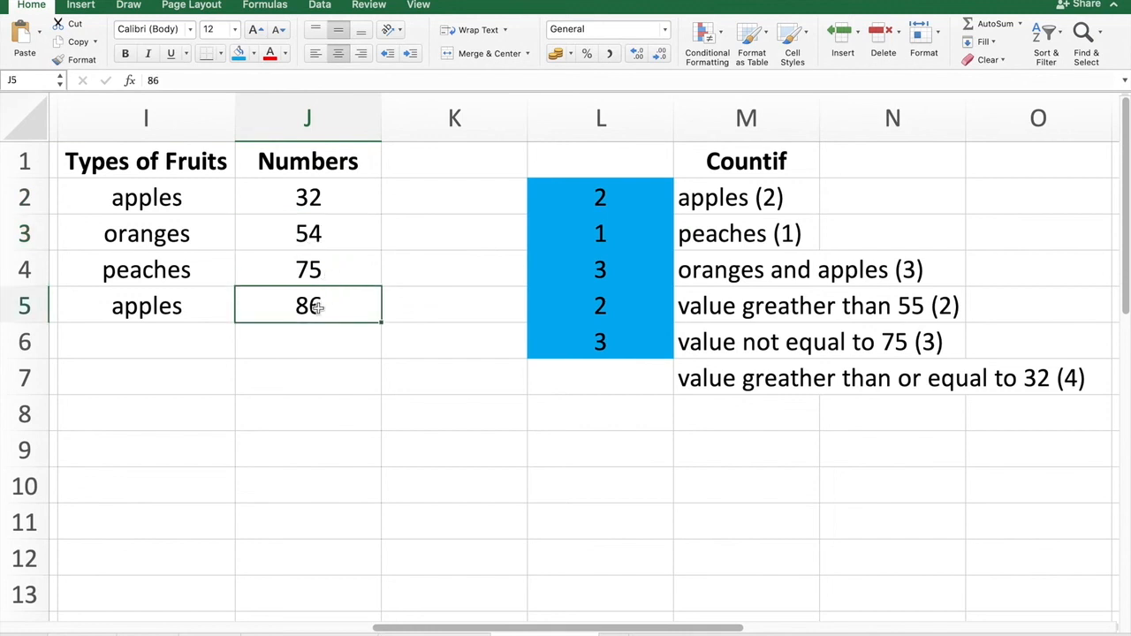
{"action": "left_click_drag", "start_coordinate": [323, 198], "coordinate": [311, 305]}
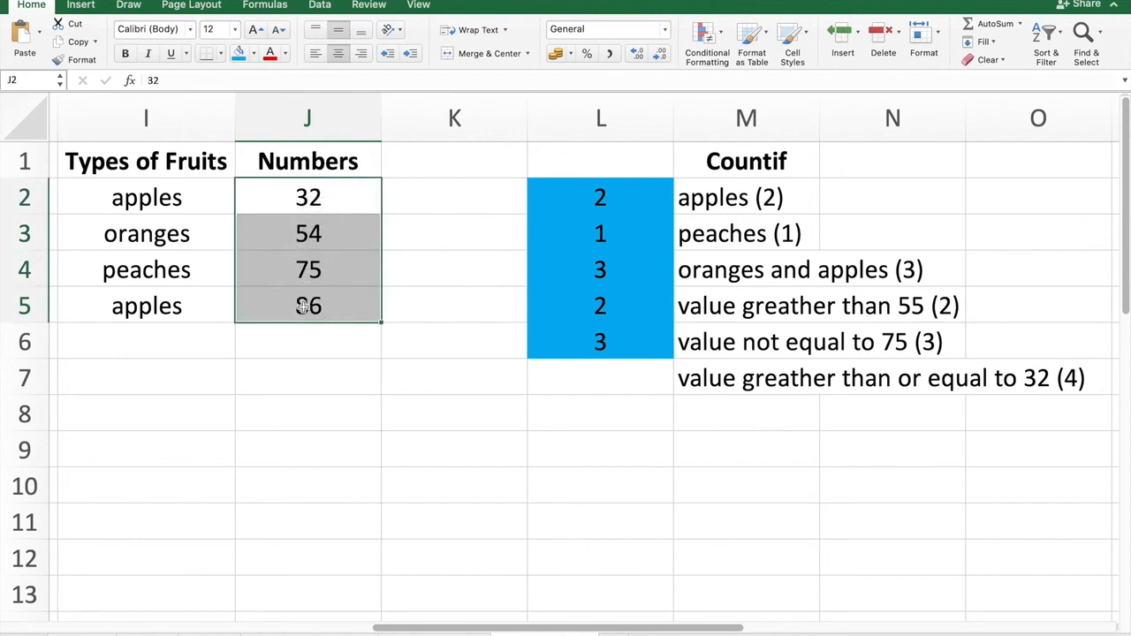
{"action": "left_click", "coordinate": [302, 306]}
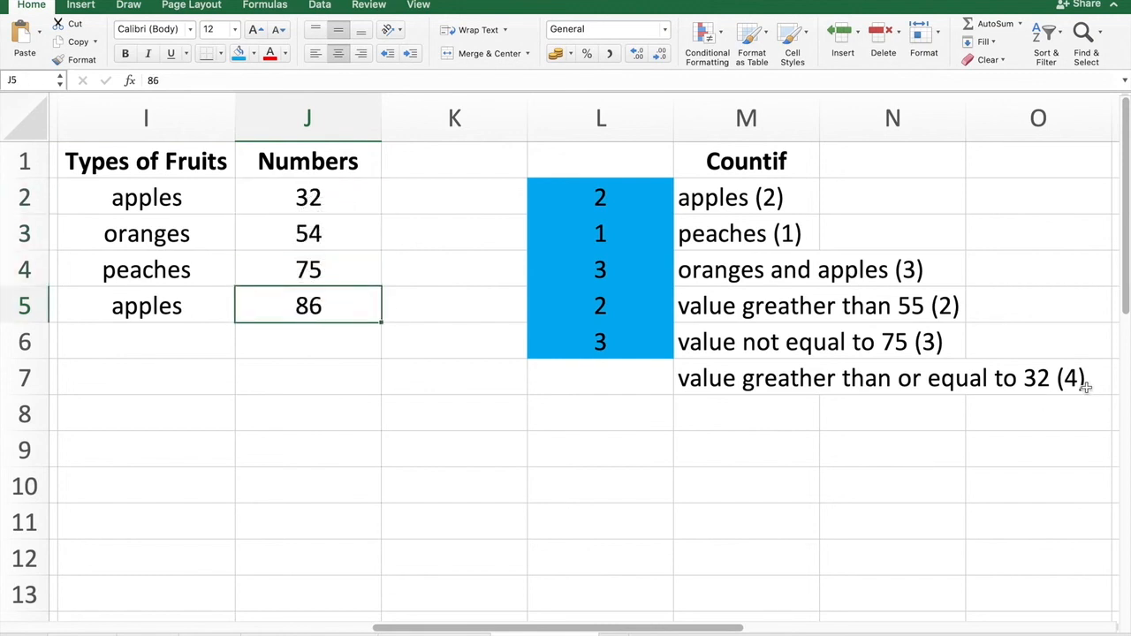
In cell L7, enter =COUNTIF(J2:J5,">=32") to count numbers greater than or equal to 32.
{"action": "left_click", "coordinate": [568, 379]}
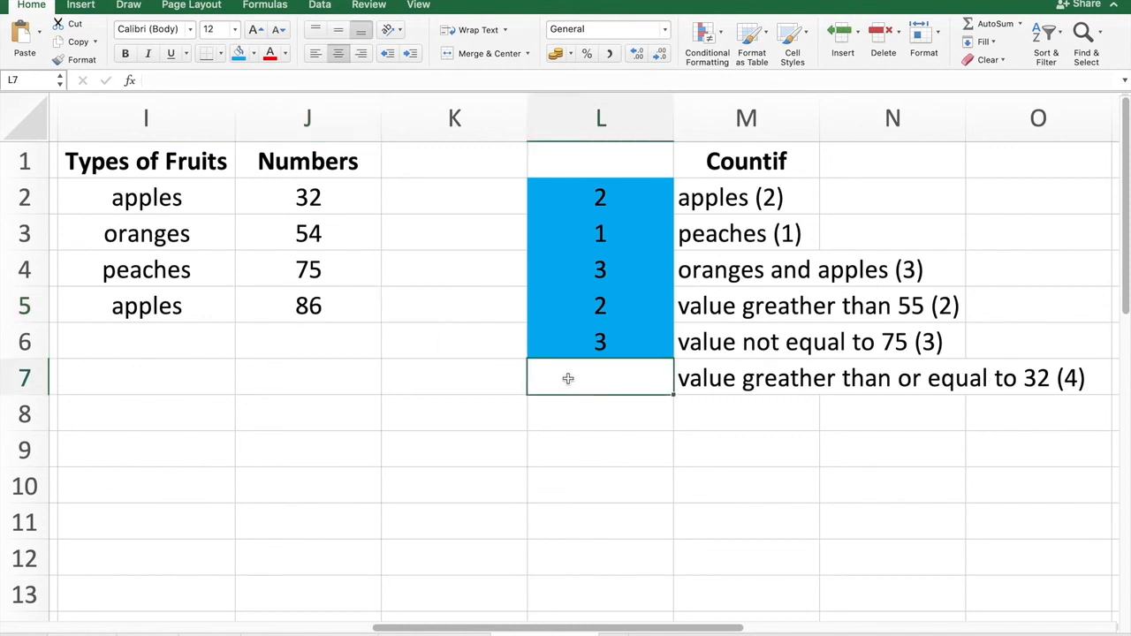
{"action": "type", "text": "=countif"}
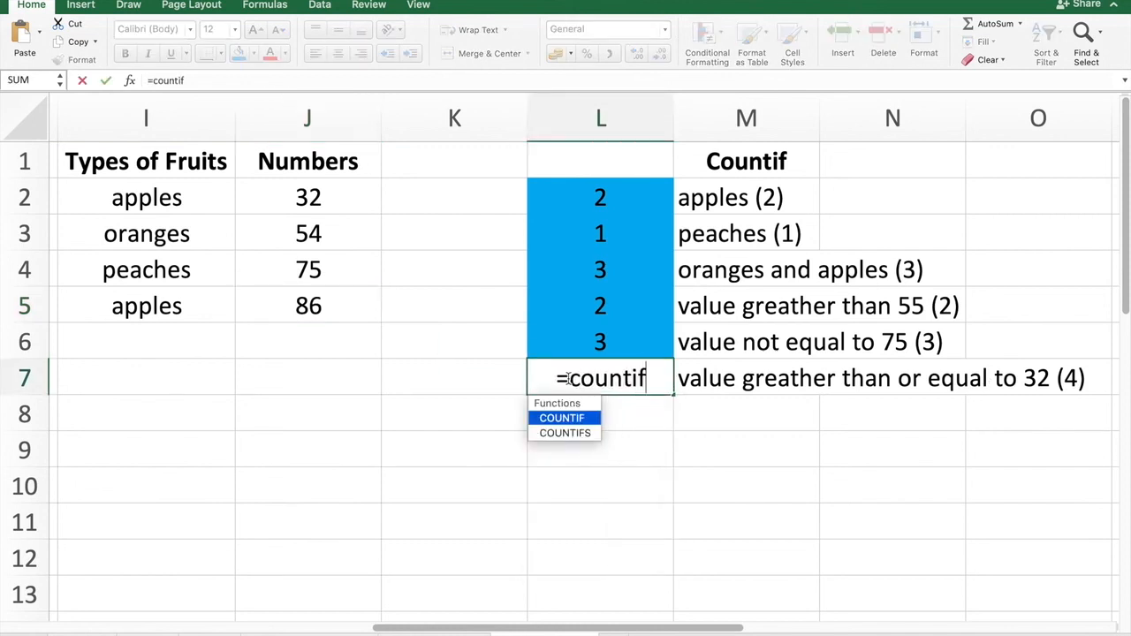
{"action": "left_click", "coordinate": [566, 418]}
{"action": "left_click", "coordinate": [568, 421]}
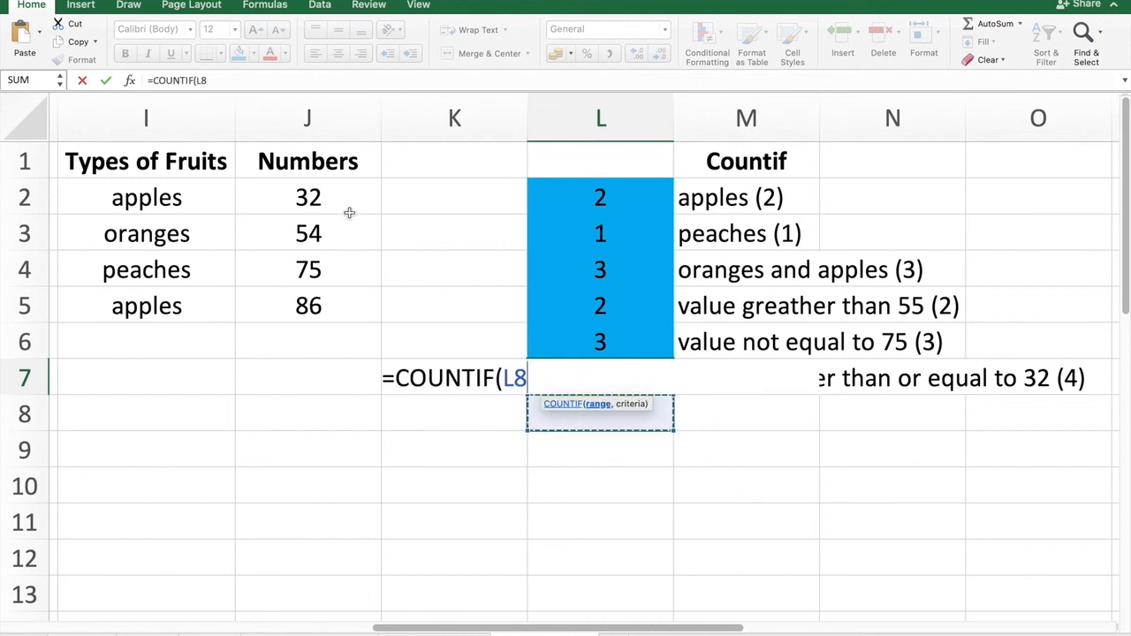
{"action": "left_click_drag", "start_coordinate": [331, 196], "coordinate": [330, 300]}
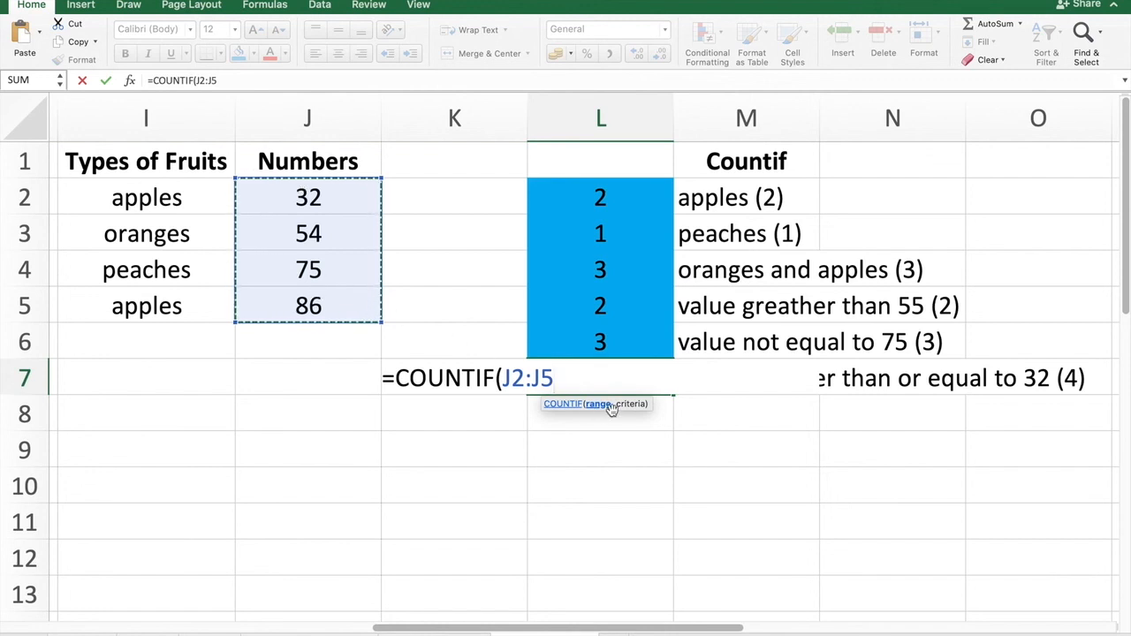
{"action": "type", "text": ","}
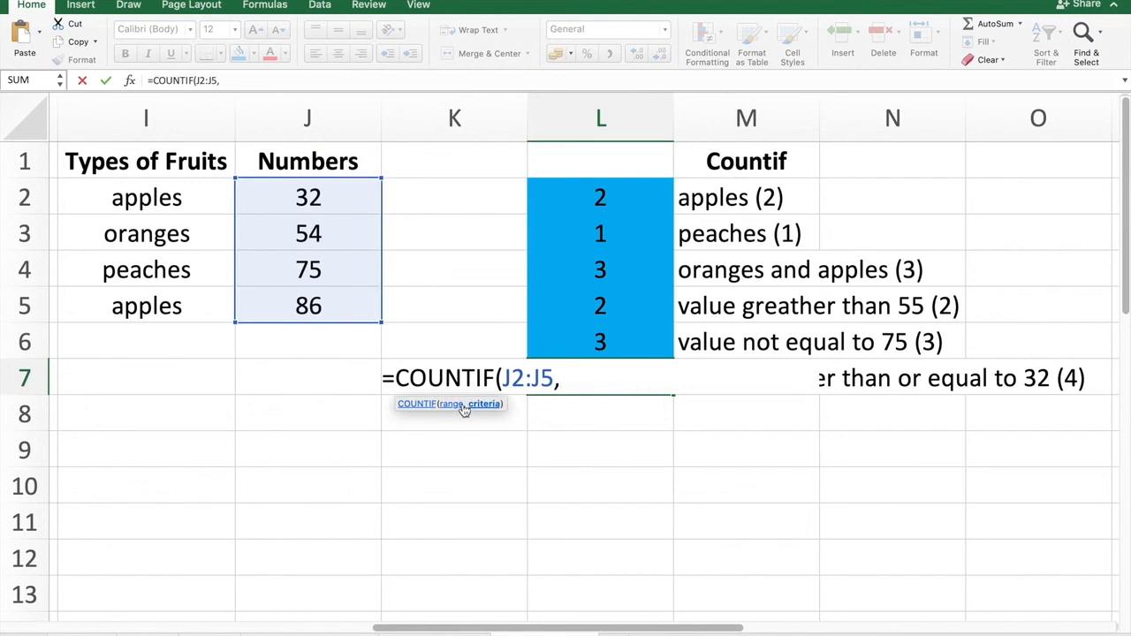
{"action": "type", "text": "\">=32\""}
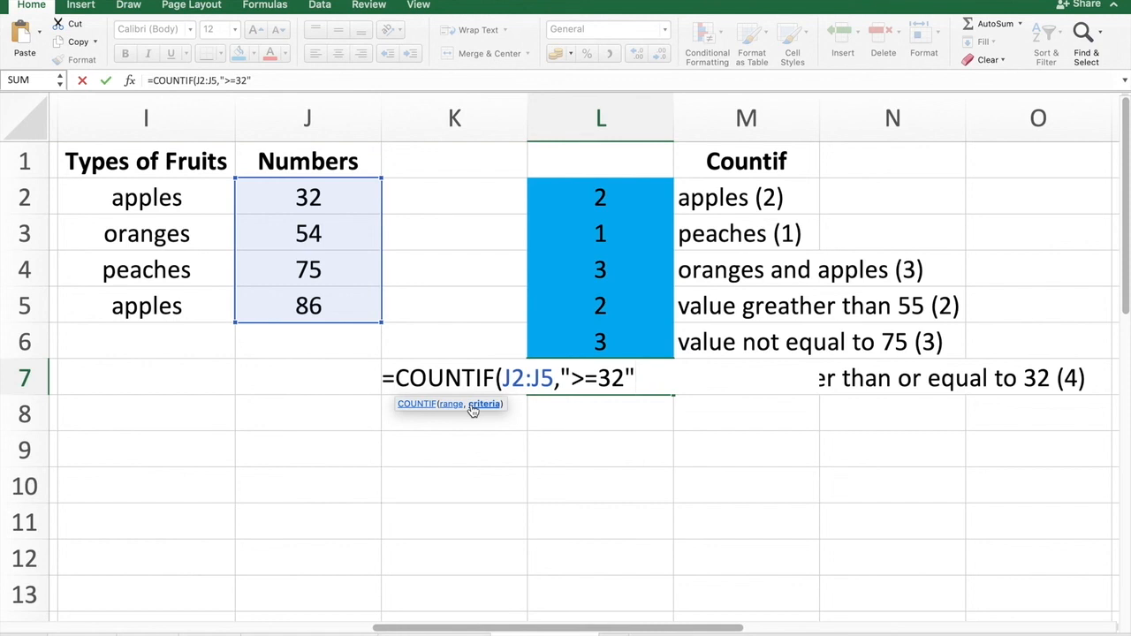
{"action": "type", "text": ")"}
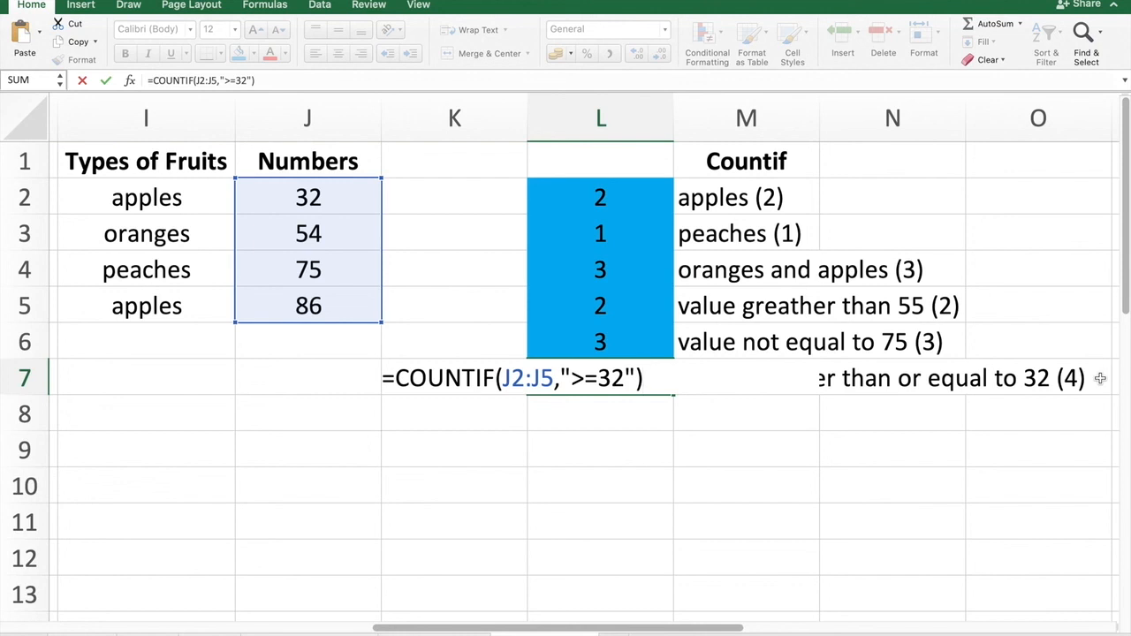
{"action": "key", "text": "Return"}
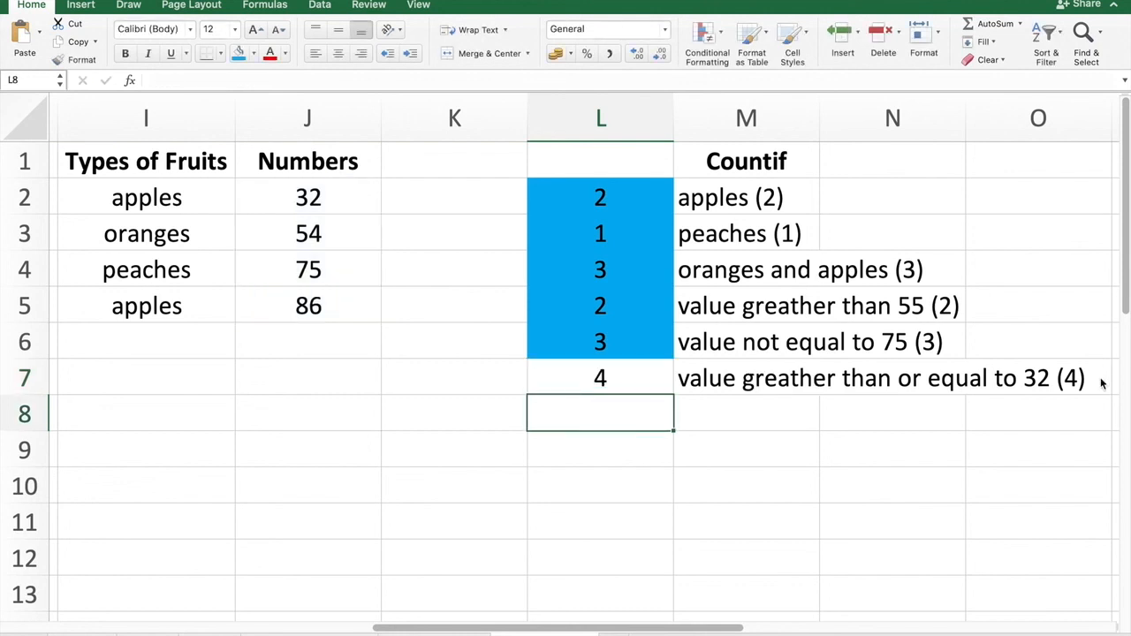
Fill cell L7 with the blue fill colour.
{"action": "key", "text": "Up"}
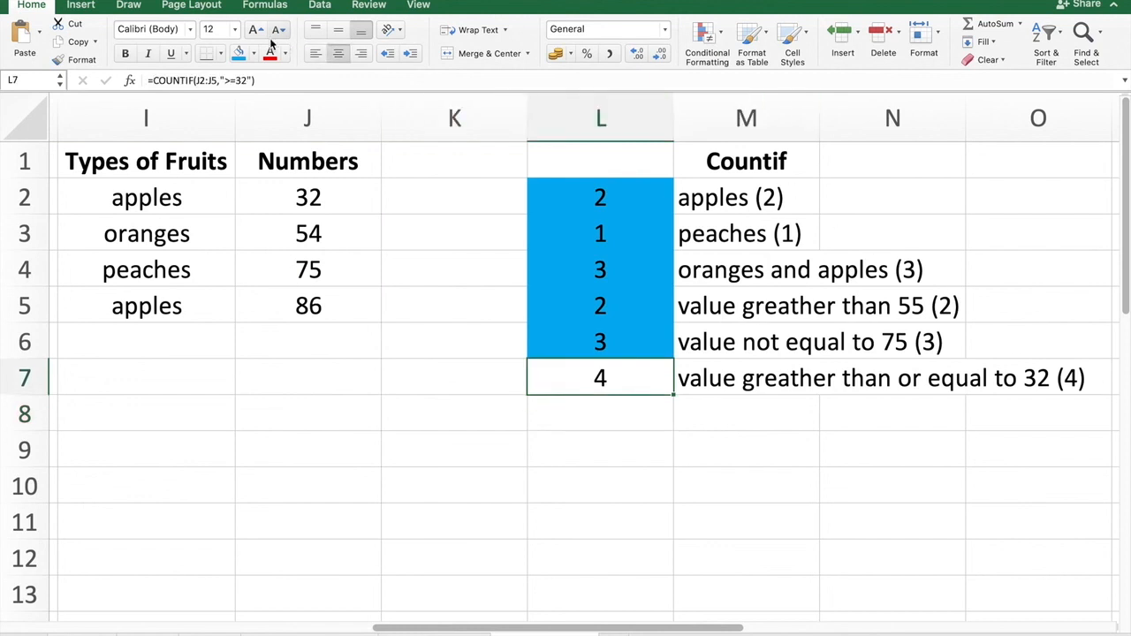
{"action": "left_click", "coordinate": [237, 53]}
{"action": "left_click", "coordinate": [398, 390]}
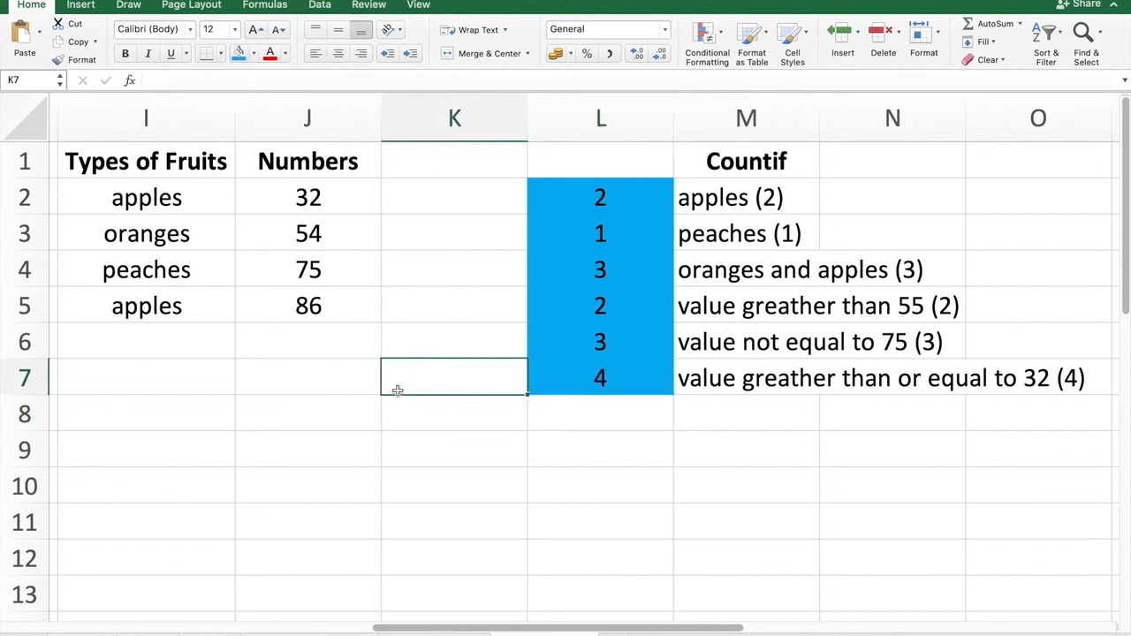